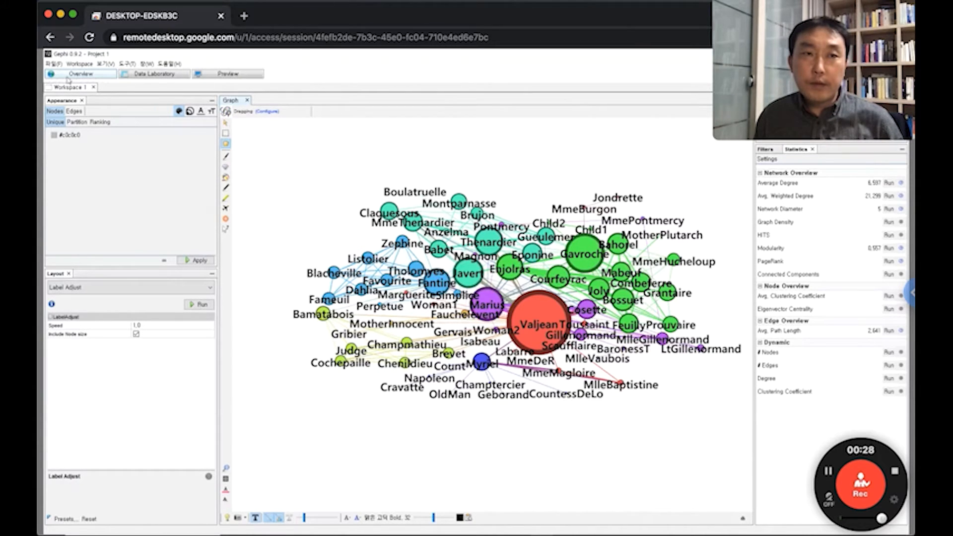
Step: Start a new project without saving the current one
{"action": "left_click", "coordinate": [55, 64]}
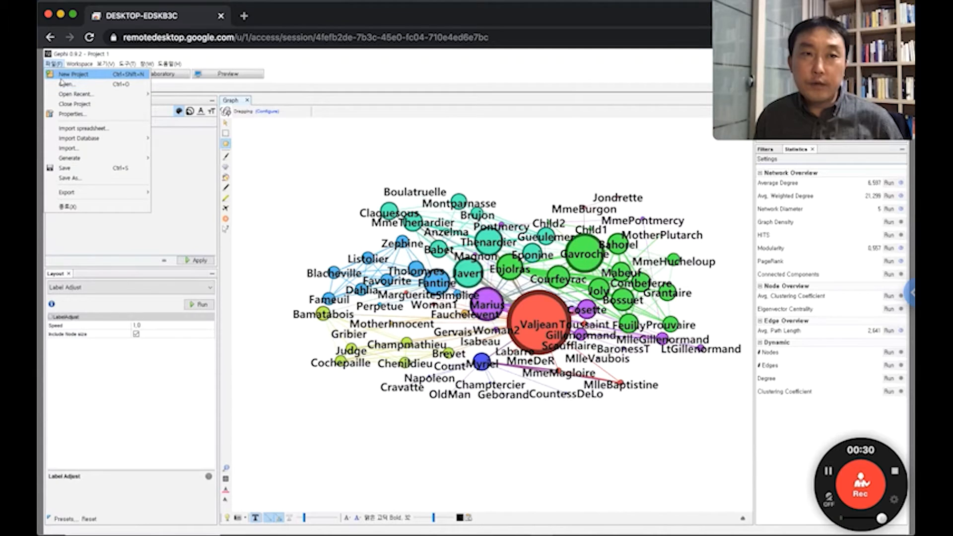
{"action": "left_click", "coordinate": [60, 77]}
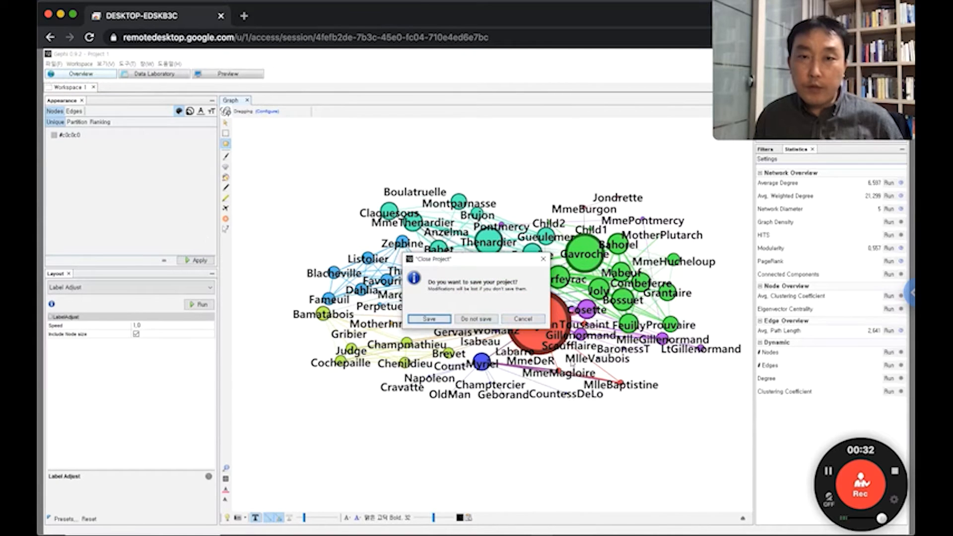
{"action": "left_click", "coordinate": [475, 319]}
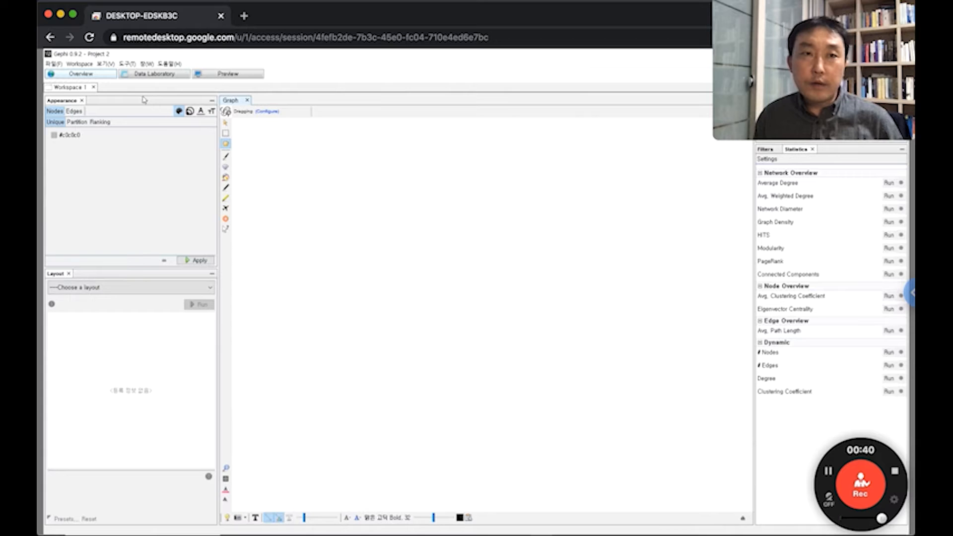
Step: In the Data Laboratory's edges table, start a spreadsheet import of 방탄소년단_naver.csv from the 05. matrix folder
{"action": "left_click", "coordinate": [144, 75]}
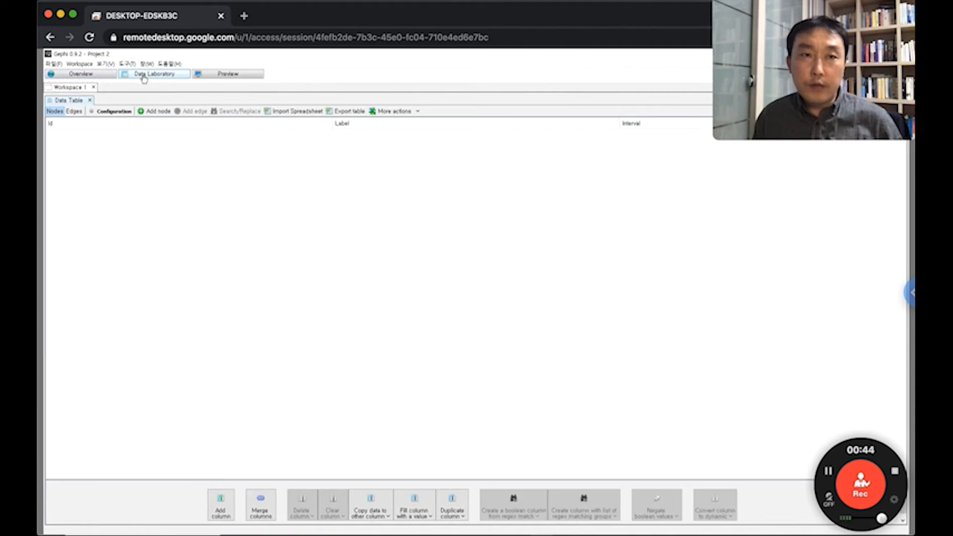
{"action": "left_click", "coordinate": [76, 113]}
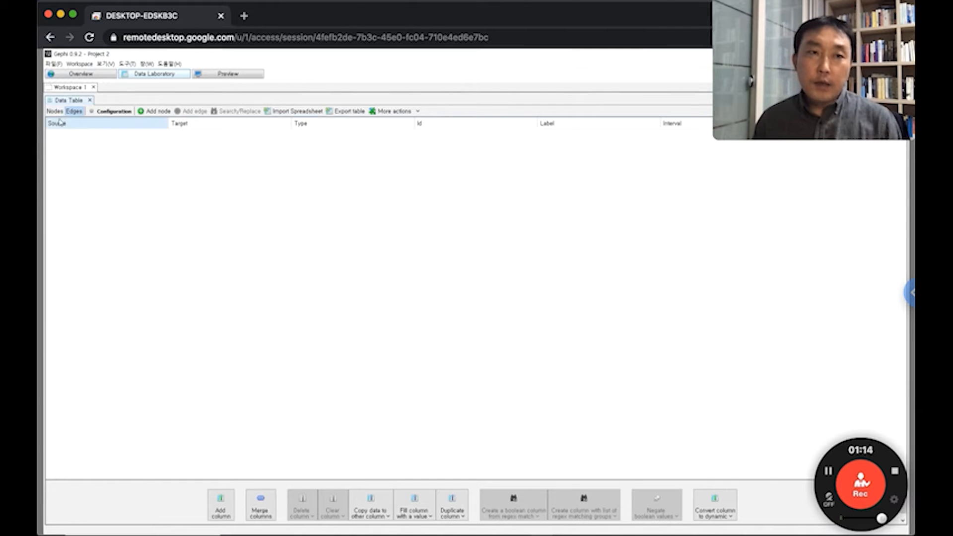
{"action": "left_click", "coordinate": [291, 112]}
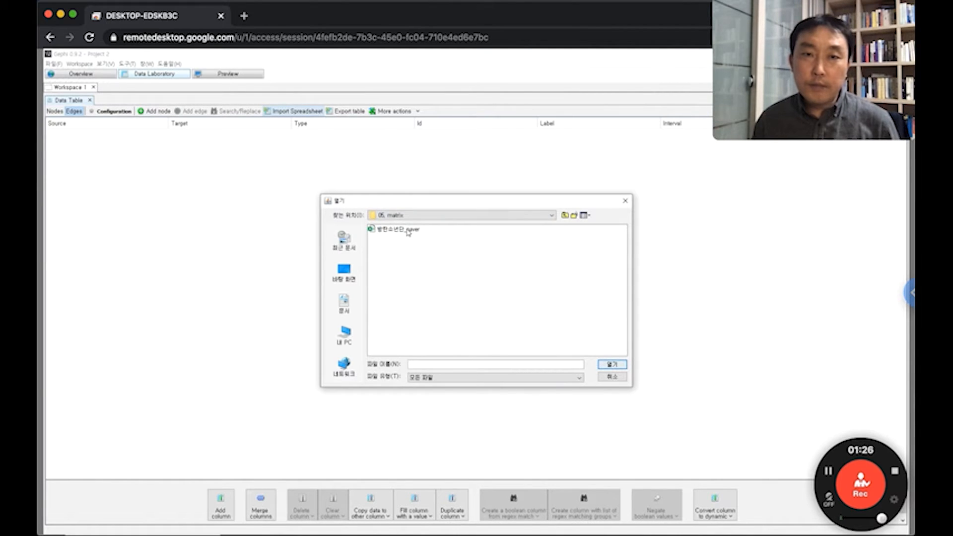
{"action": "left_click", "coordinate": [390, 233]}
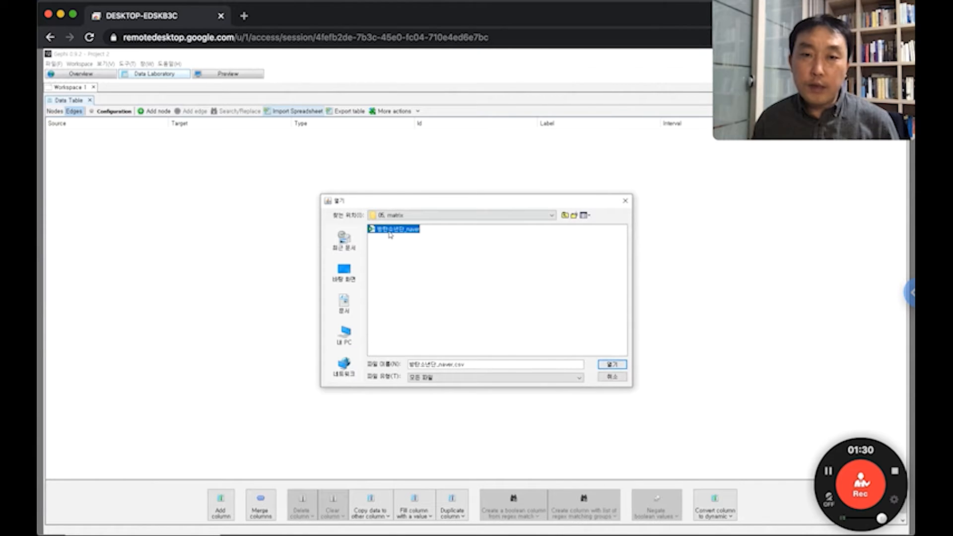
{"action": "left_click", "coordinate": [622, 366]}
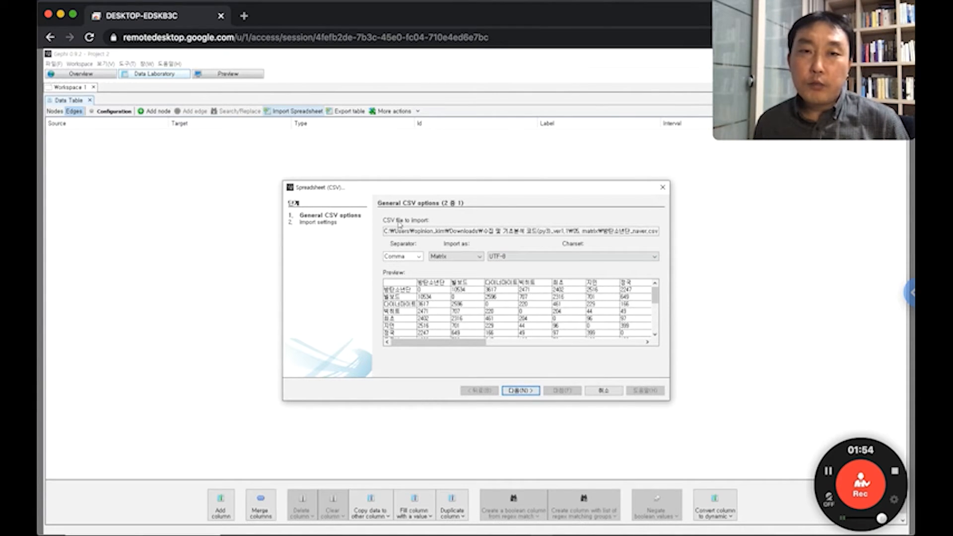
Step: Set the CSV separator to Comma and keep Matrix as the import type
{"action": "left_click", "coordinate": [419, 256]}
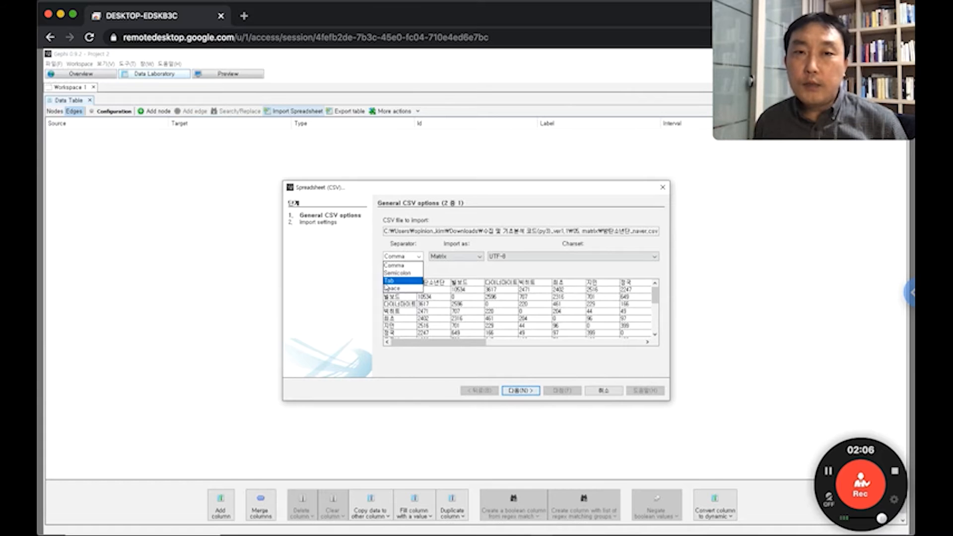
{"action": "left_click", "coordinate": [395, 266]}
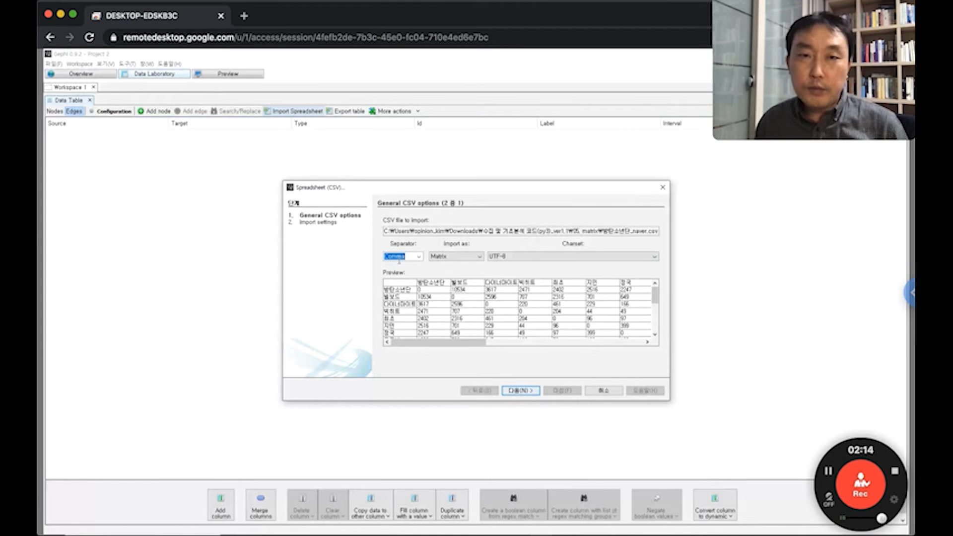
{"action": "left_click", "coordinate": [476, 257]}
{"action": "left_click", "coordinate": [492, 271]}
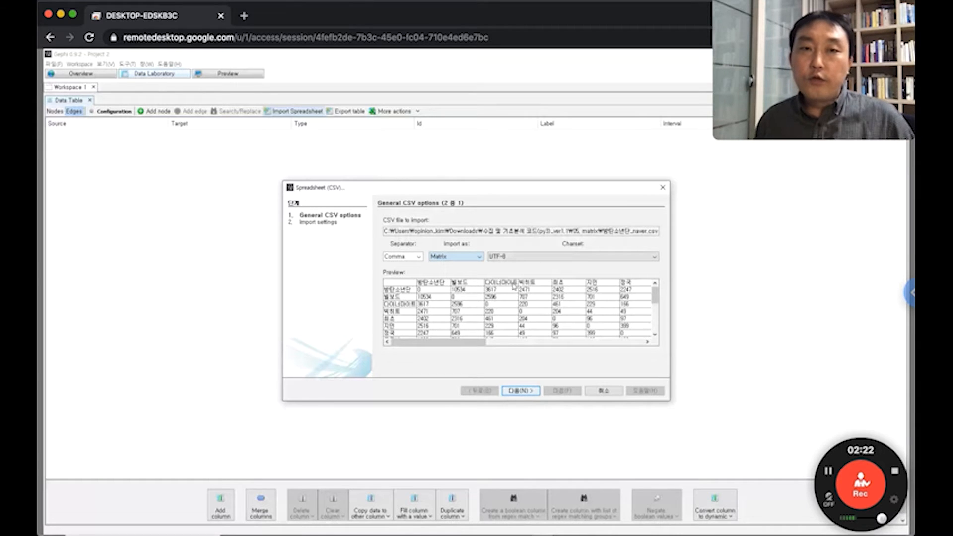
Step: Try the Nodes table and Edges table import types for the CSV and return to Matrix
{"action": "left_click", "coordinate": [479, 257]}
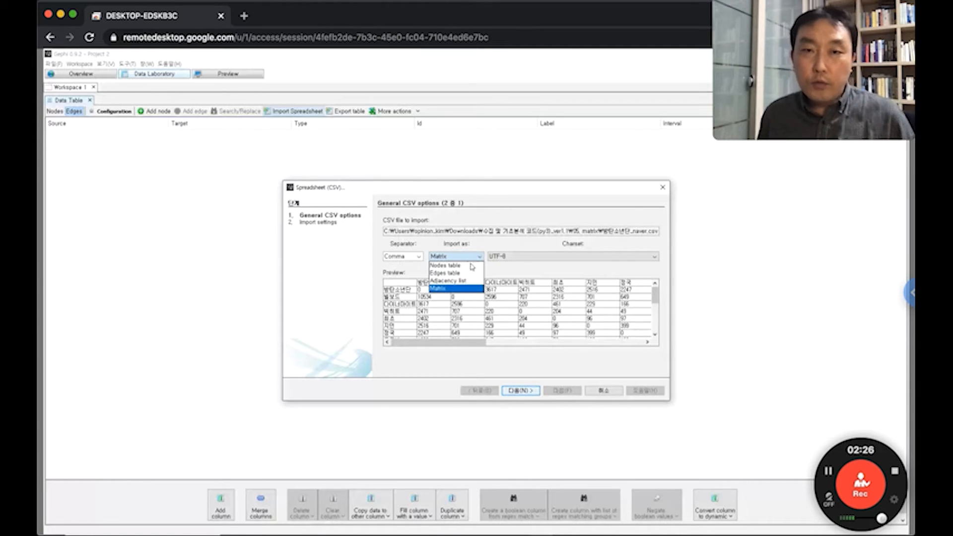
{"action": "left_click", "coordinate": [468, 265]}
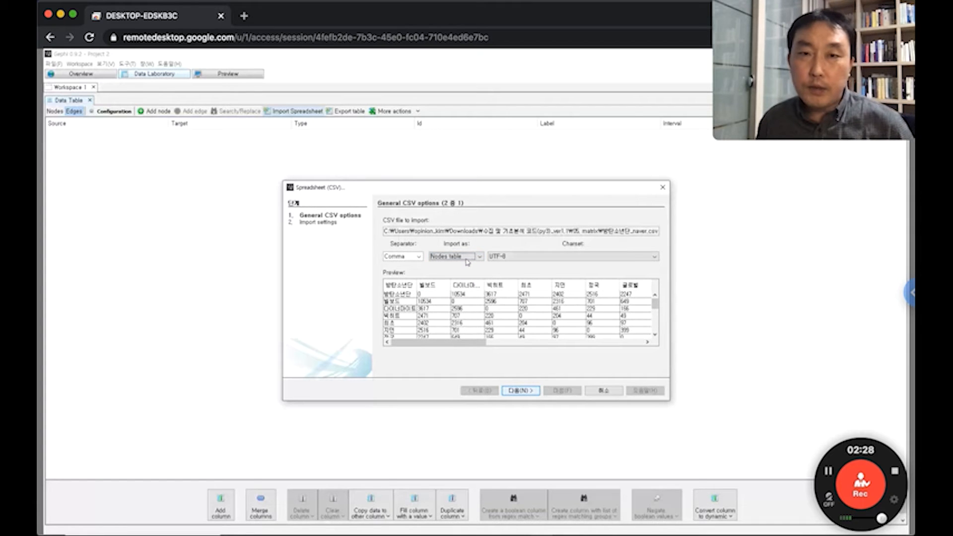
{"action": "left_click", "coordinate": [466, 257]}
{"action": "left_click", "coordinate": [457, 274]}
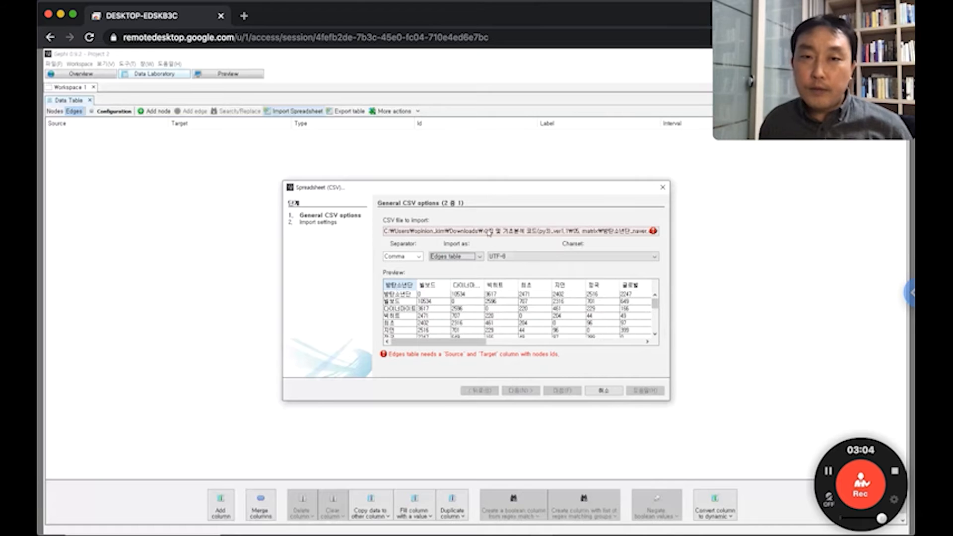
{"action": "left_click", "coordinate": [460, 257]}
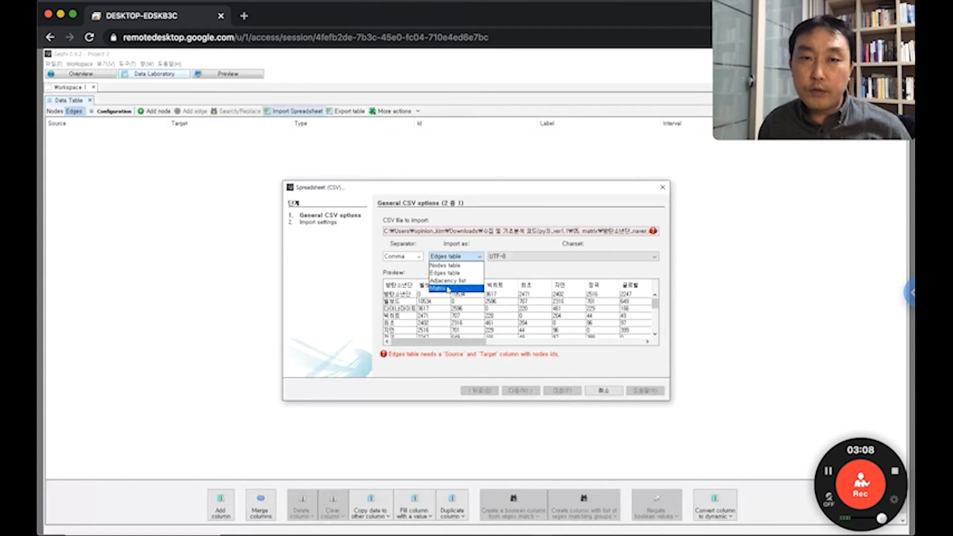
{"action": "left_click", "coordinate": [449, 289]}
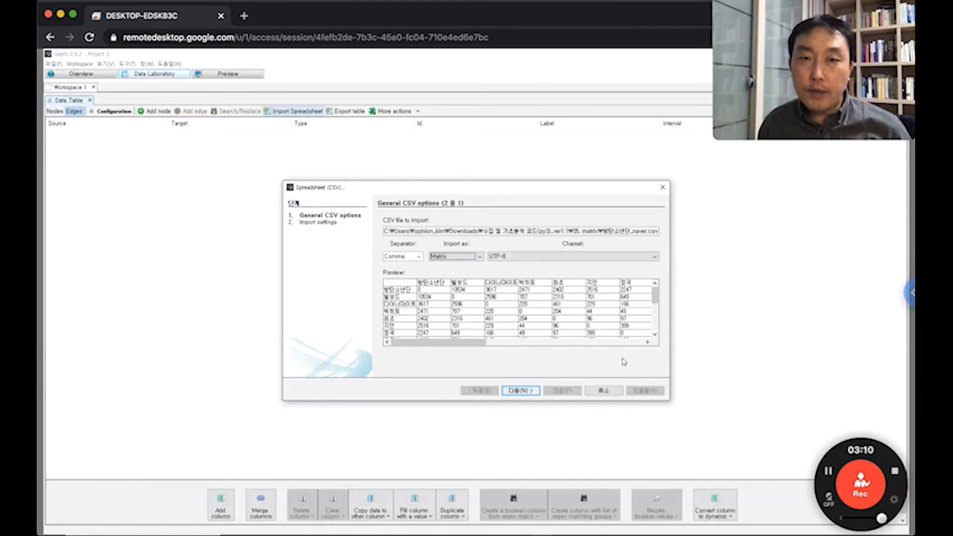
Step: Try the Adjacency list import type for the CSV and switch back to Matrix
{"action": "left_click", "coordinate": [479, 256]}
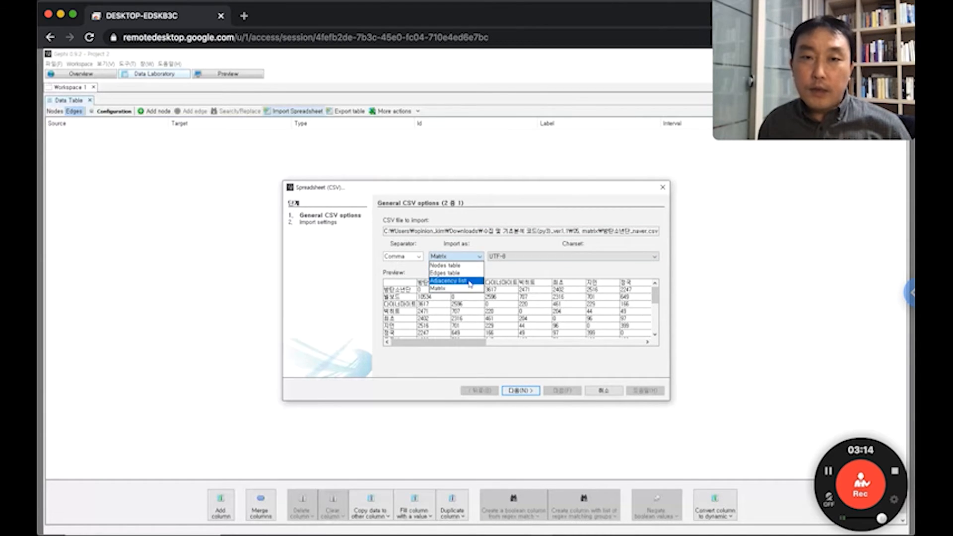
{"action": "left_click", "coordinate": [453, 281]}
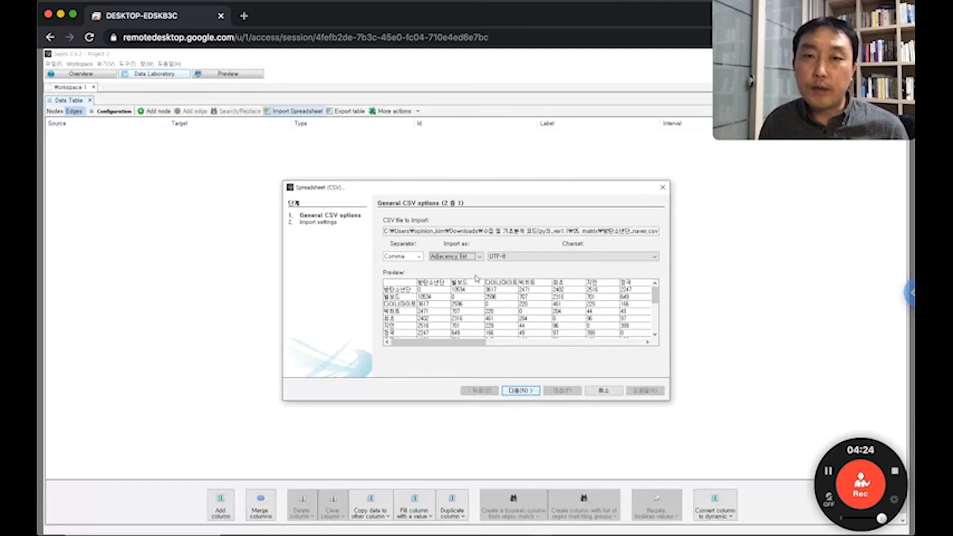
{"action": "left_click", "coordinate": [466, 257]}
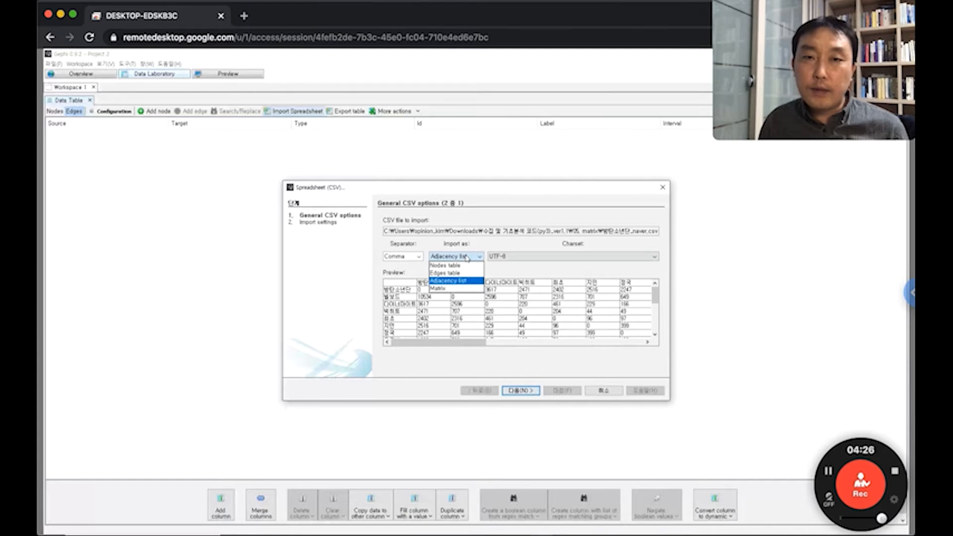
{"action": "left_click", "coordinate": [508, 264]}
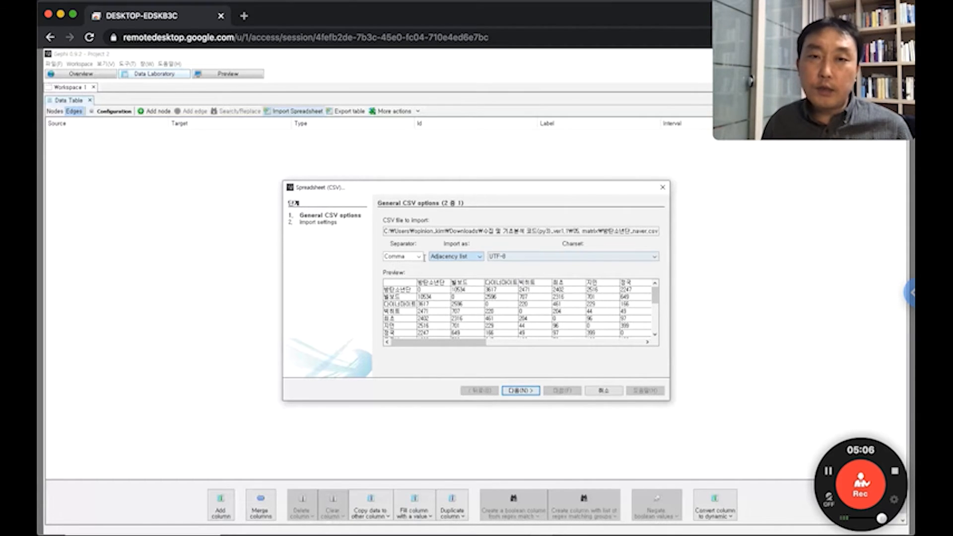
{"action": "left_click", "coordinate": [447, 256]}
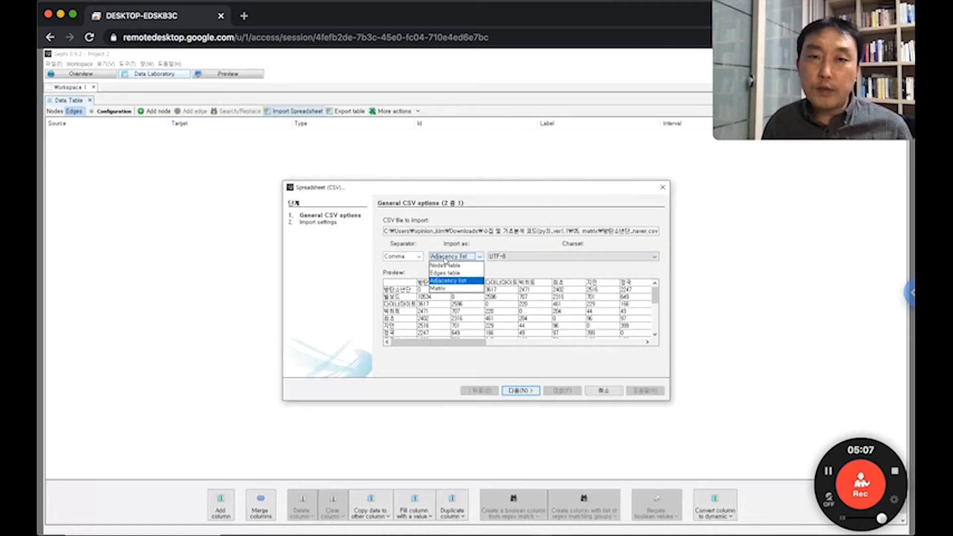
{"action": "left_click", "coordinate": [441, 290]}
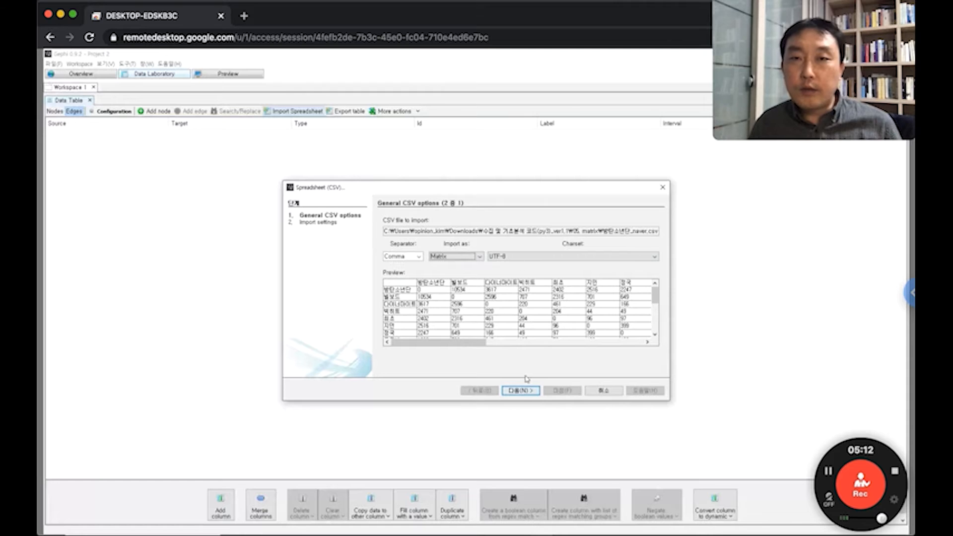
Step: Finish the CSV import wizard with the Intervals time representation and set the graph type to Undirected
{"action": "left_click", "coordinate": [522, 393]}
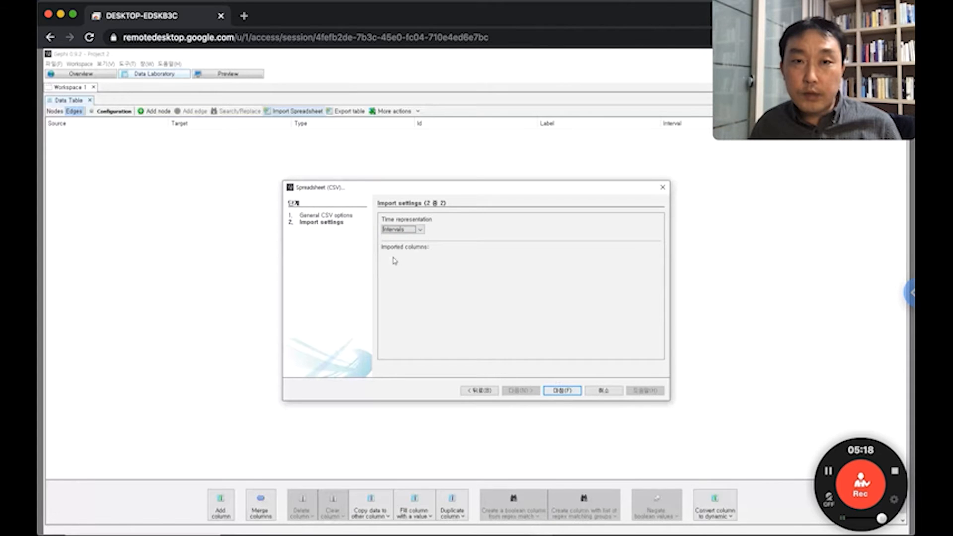
{"action": "left_click", "coordinate": [562, 391]}
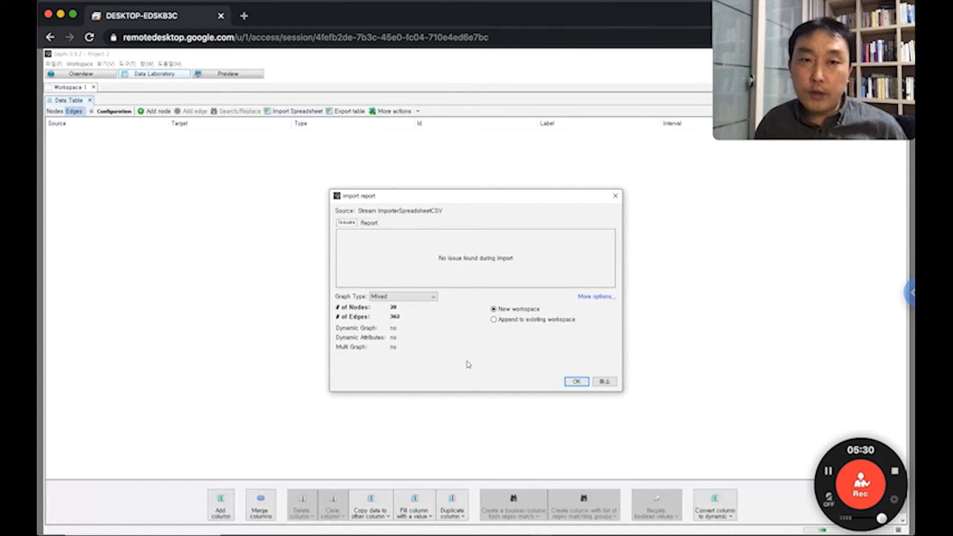
{"action": "left_click", "coordinate": [393, 300]}
{"action": "left_click", "coordinate": [400, 319]}
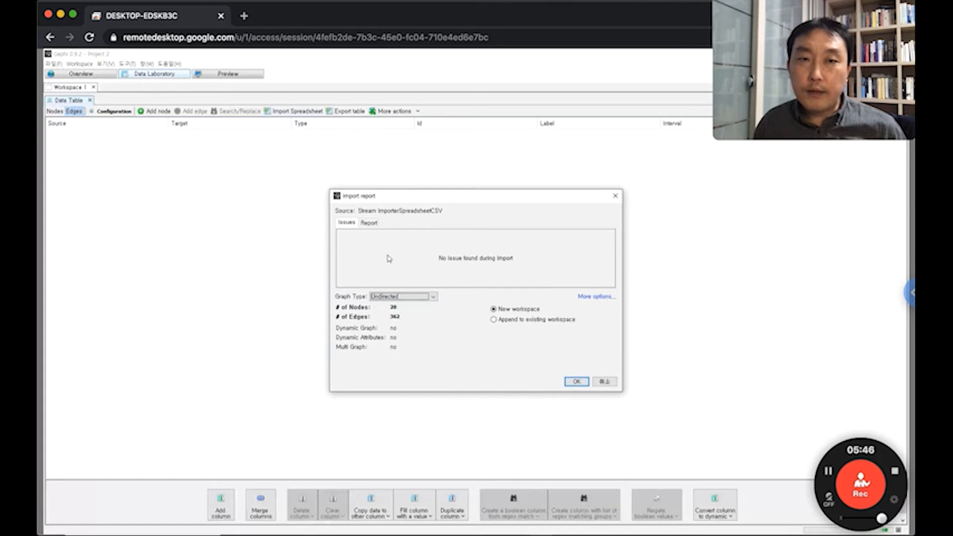
Step: Check both the report and the issues of the CSV import
{"action": "left_click", "coordinate": [371, 225]}
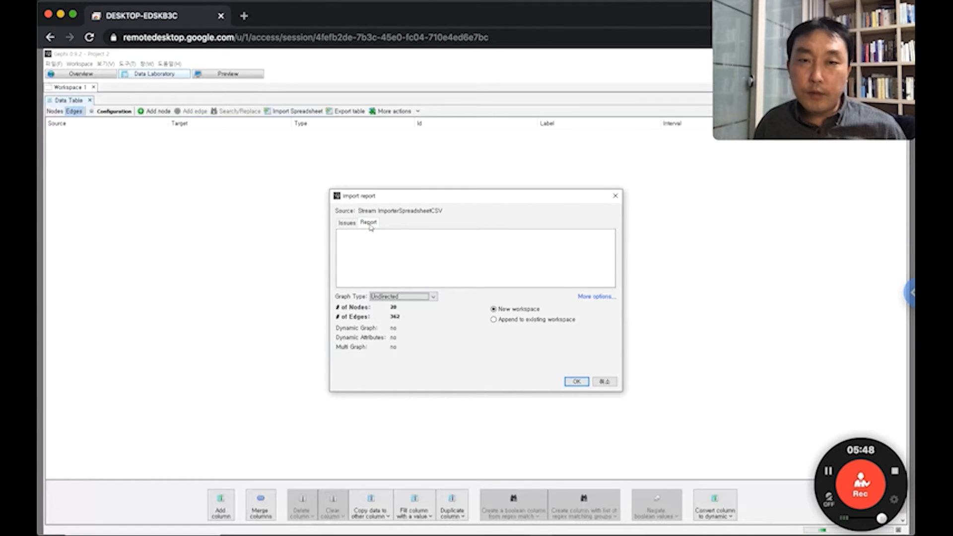
{"action": "left_click", "coordinate": [348, 223]}
{"action": "left_click", "coordinate": [365, 223]}
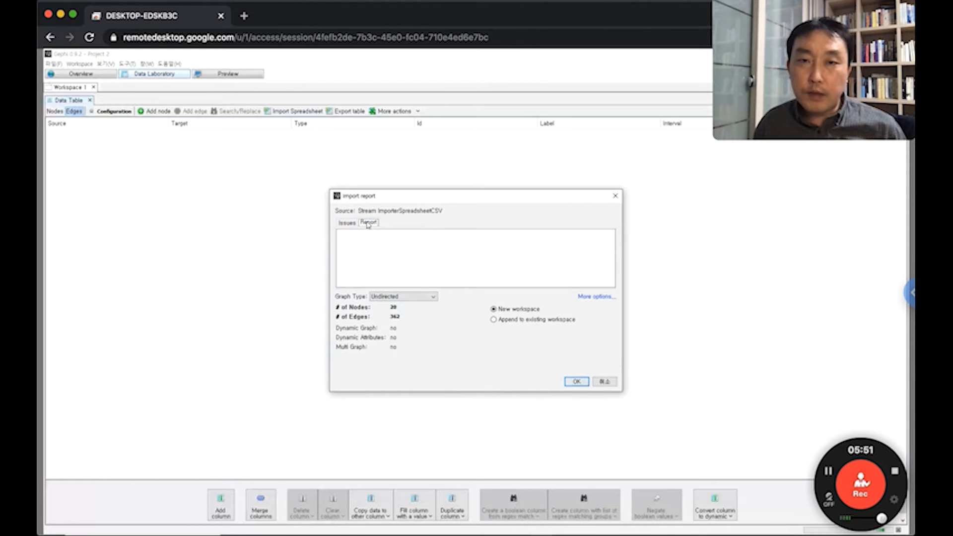
{"action": "left_click", "coordinate": [341, 224]}
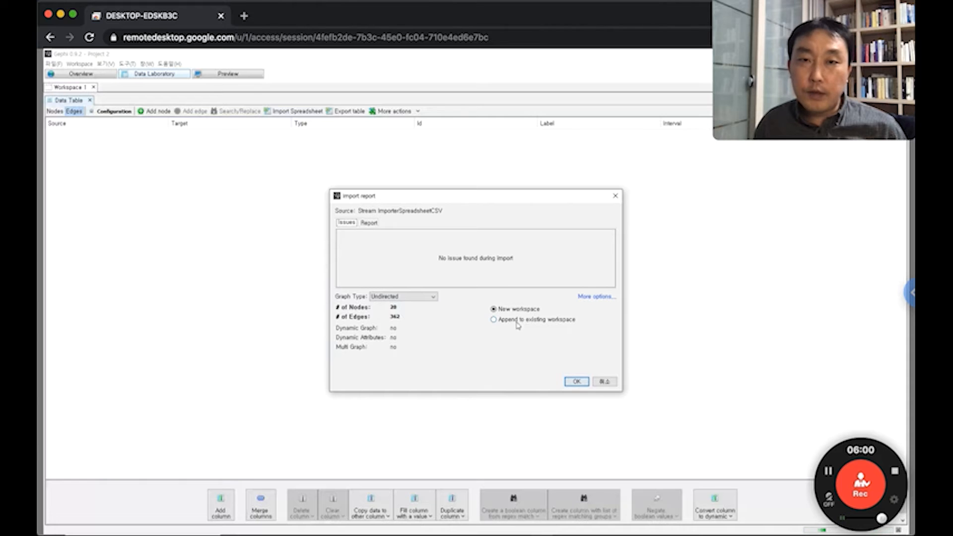
Step: Import the matrix into a new workspace and review its nodes table and edges table
{"action": "left_click", "coordinate": [577, 382]}
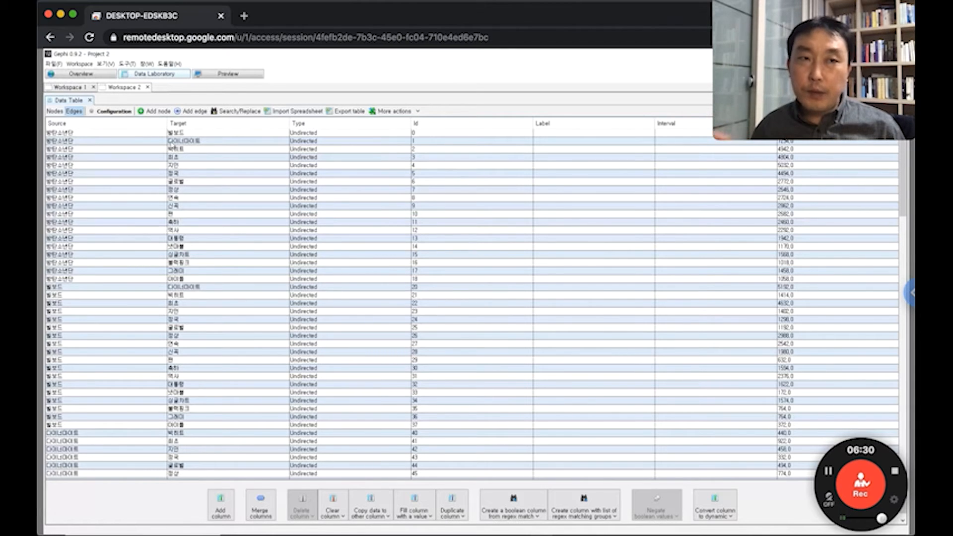
{"action": "left_click", "coordinate": [53, 112]}
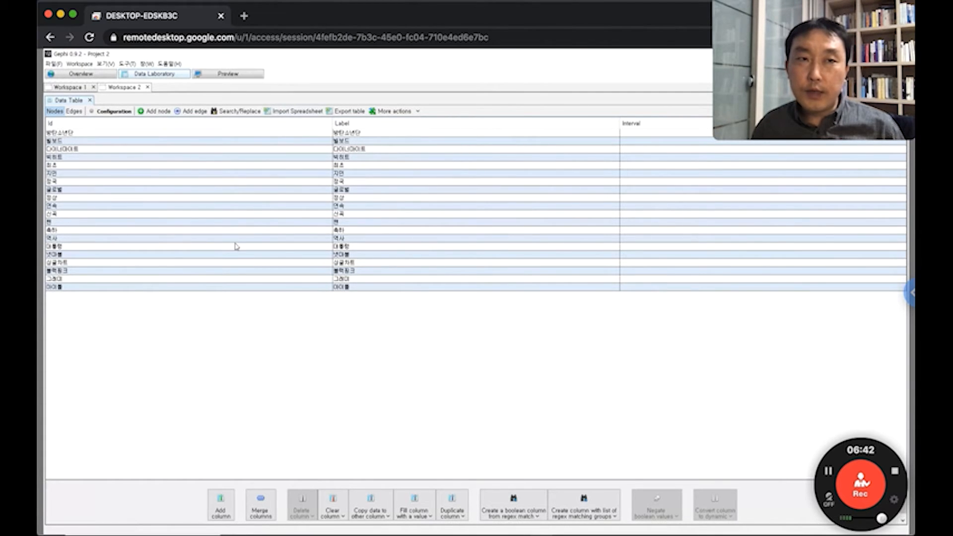
{"action": "left_click", "coordinate": [73, 112]}
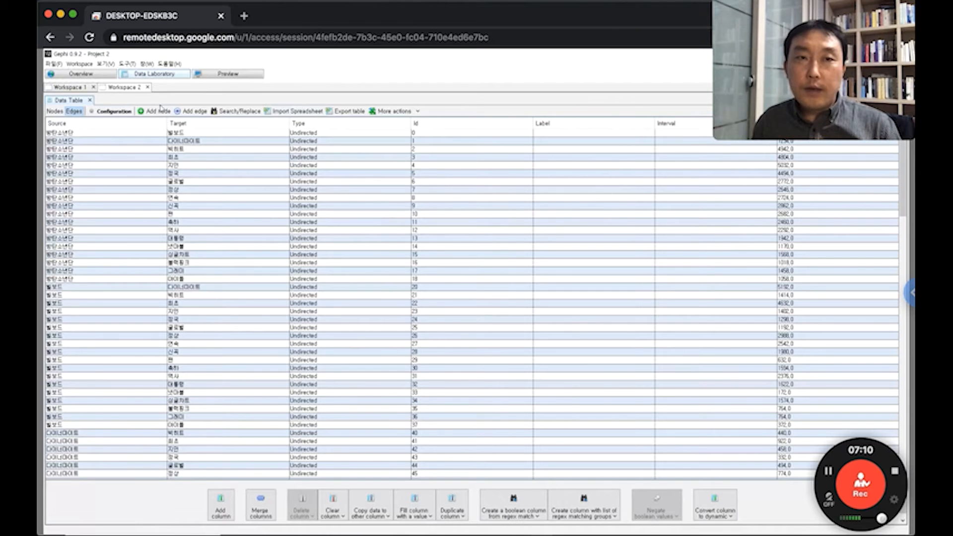
Step: Start a second spreadsheet import of the 방탄소년단_naver.csv file
{"action": "left_click", "coordinate": [286, 112]}
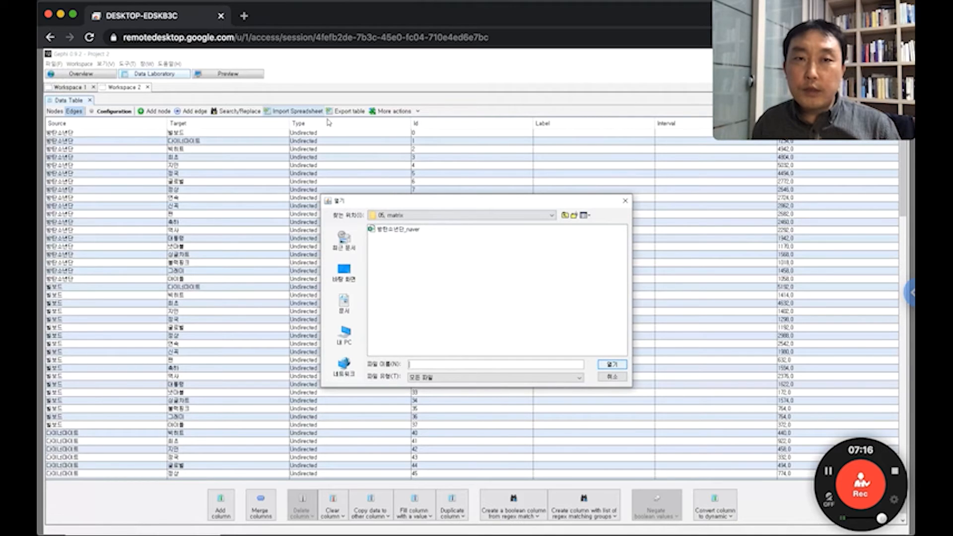
{"action": "left_click", "coordinate": [410, 231]}
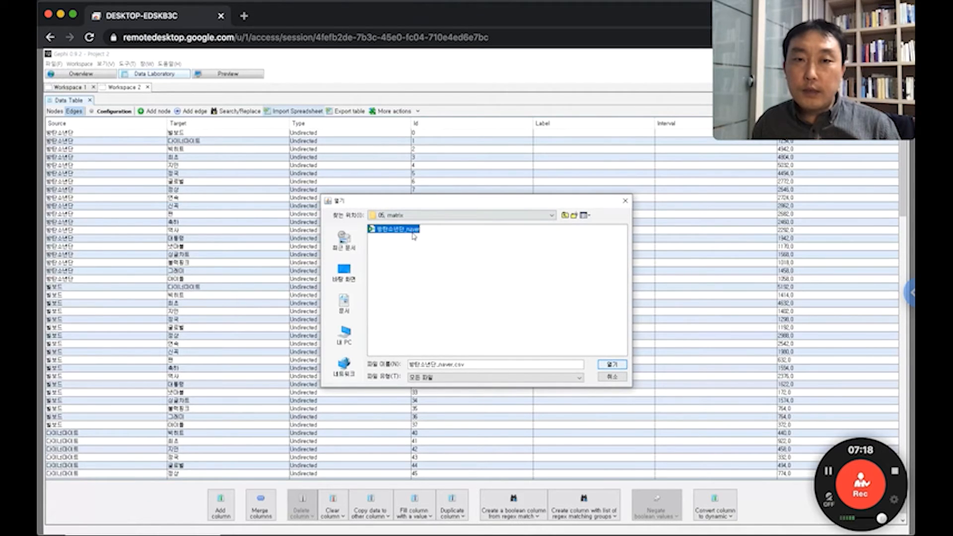
{"action": "left_click", "coordinate": [613, 366]}
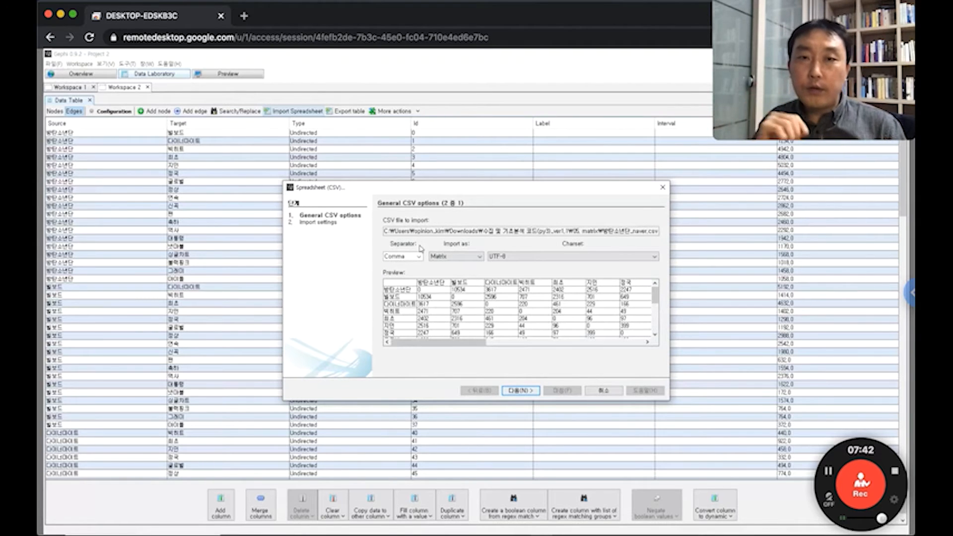
Step: Look through the available charset options, including EUC-KR, and keep UTF-8 with the Matrix import type
{"action": "left_click", "coordinate": [555, 257]}
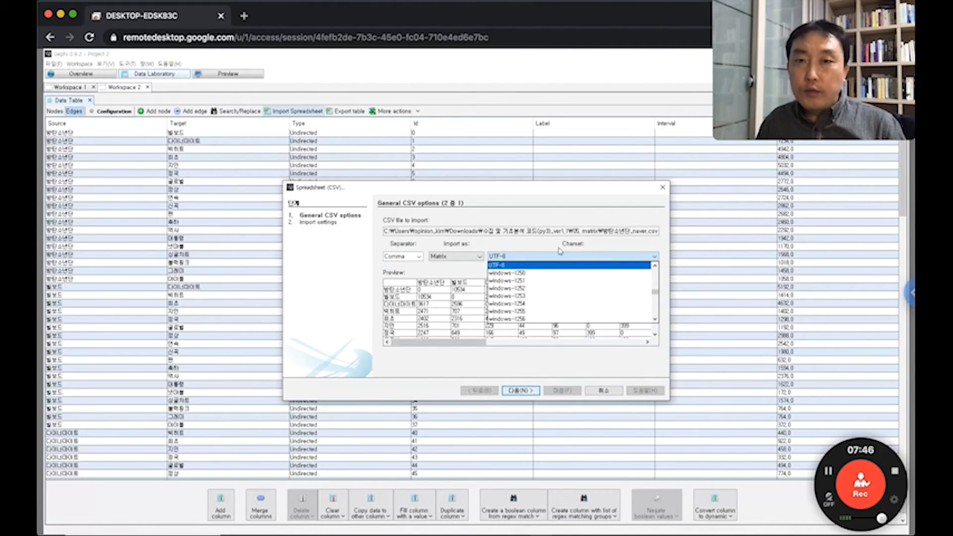
{"action": "left_click", "coordinate": [533, 253]}
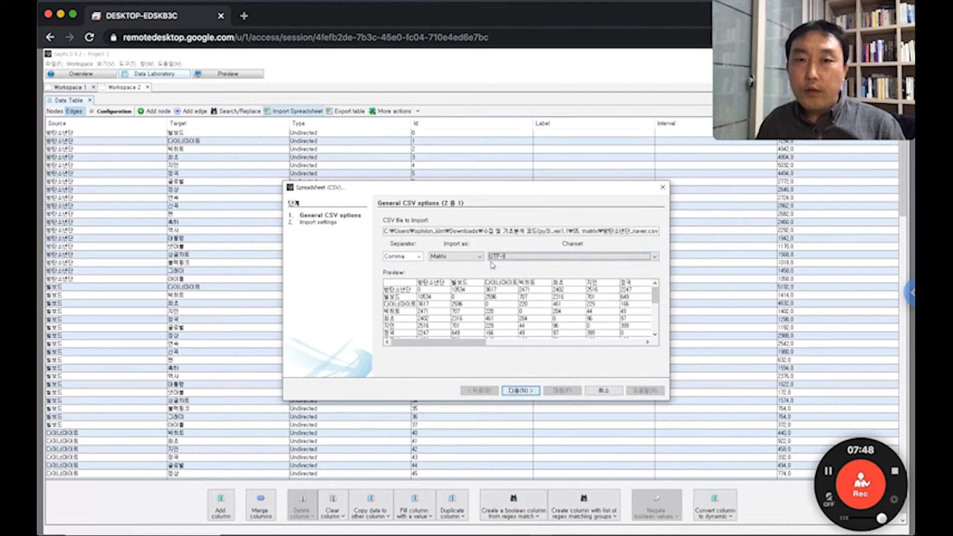
{"action": "left_click", "coordinate": [655, 257]}
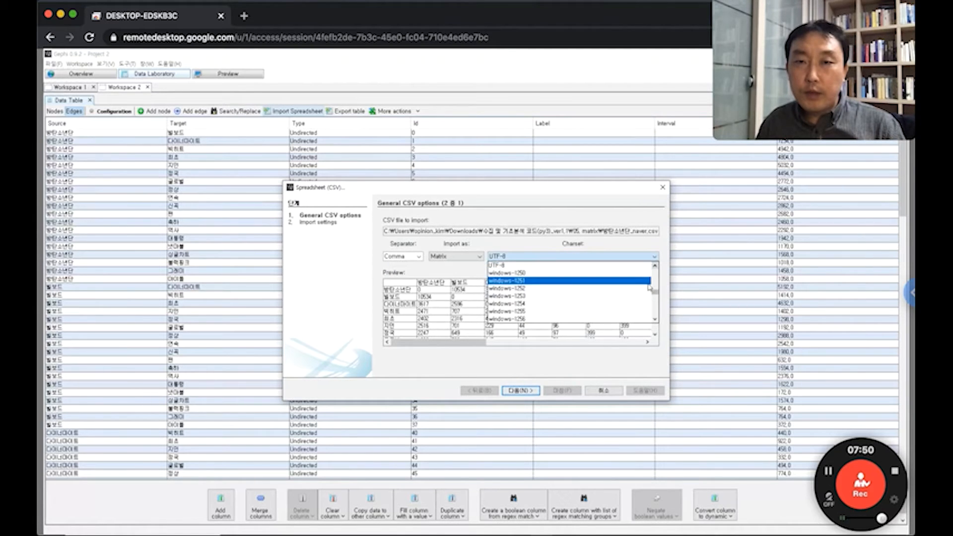
{"action": "scroll", "coordinate": [648, 284], "scroll_direction": "down", "scroll_amount": 10}
{"action": "left_click_drag", "start_coordinate": [656, 300], "coordinate": [664, 266]}
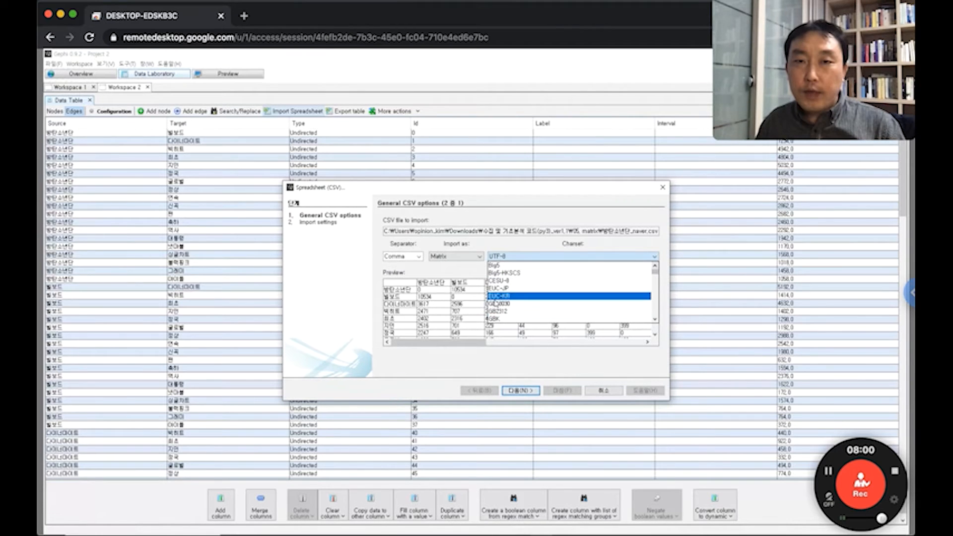
{"action": "left_click", "coordinate": [447, 270]}
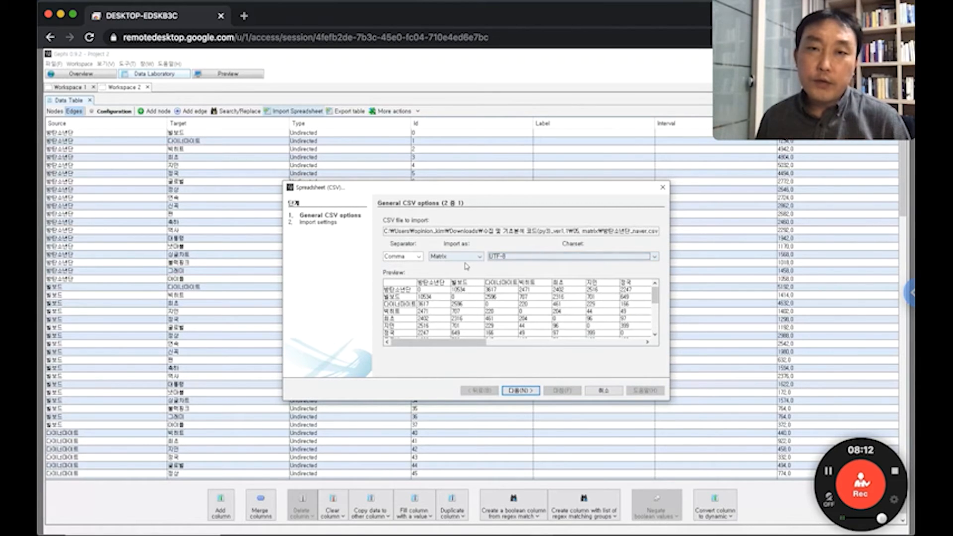
Step: Finish the CSV import with the Intervals time representation and the Mixed graph type into a new workspace
{"action": "left_click", "coordinate": [527, 394]}
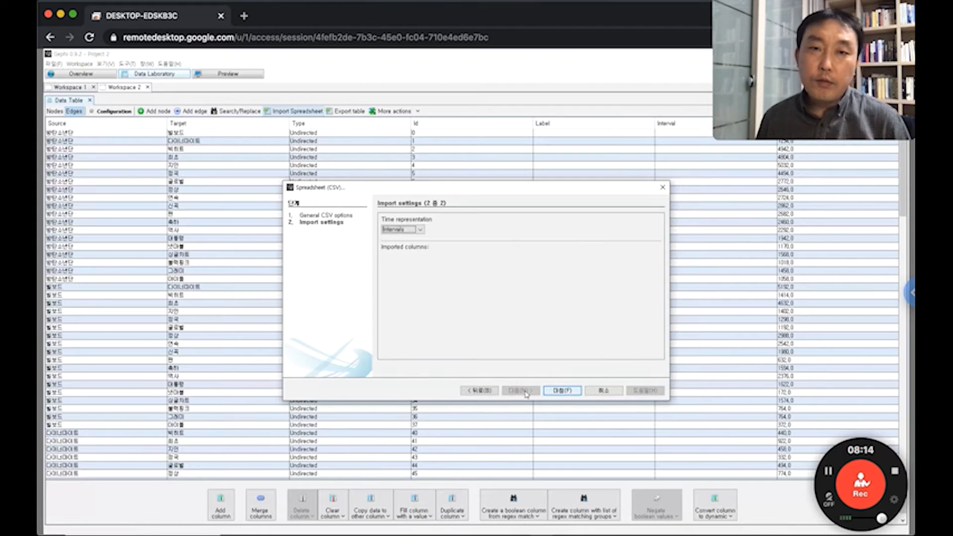
{"action": "left_click", "coordinate": [407, 231]}
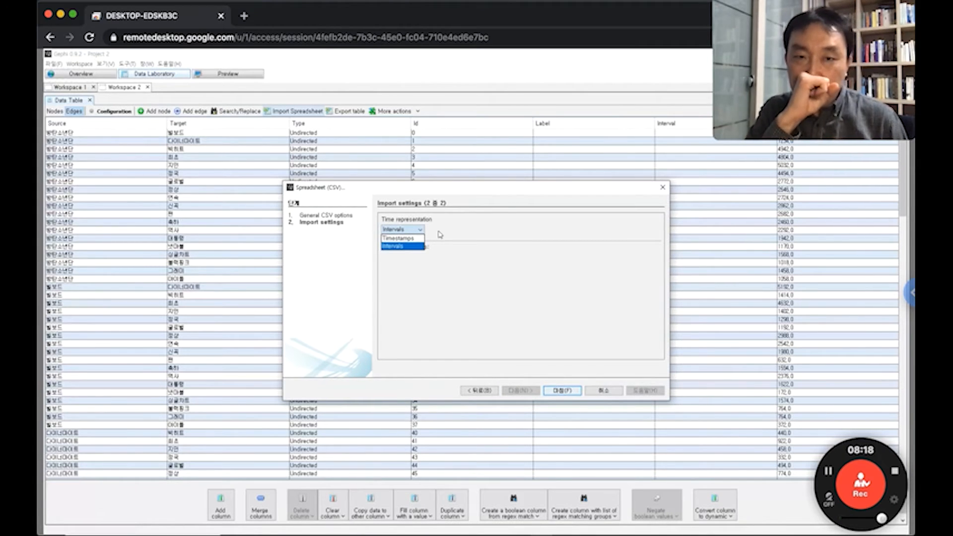
{"action": "left_click", "coordinate": [480, 296]}
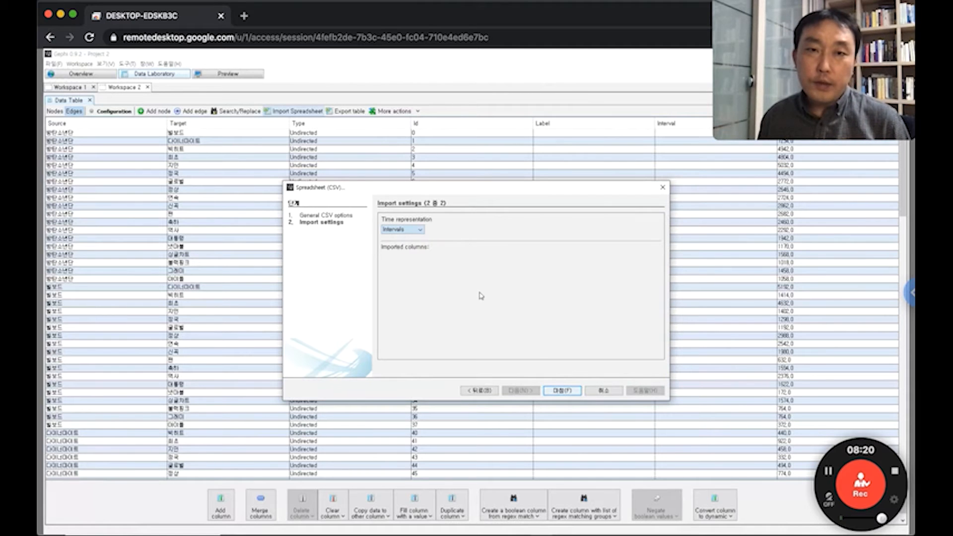
{"action": "left_click", "coordinate": [568, 391]}
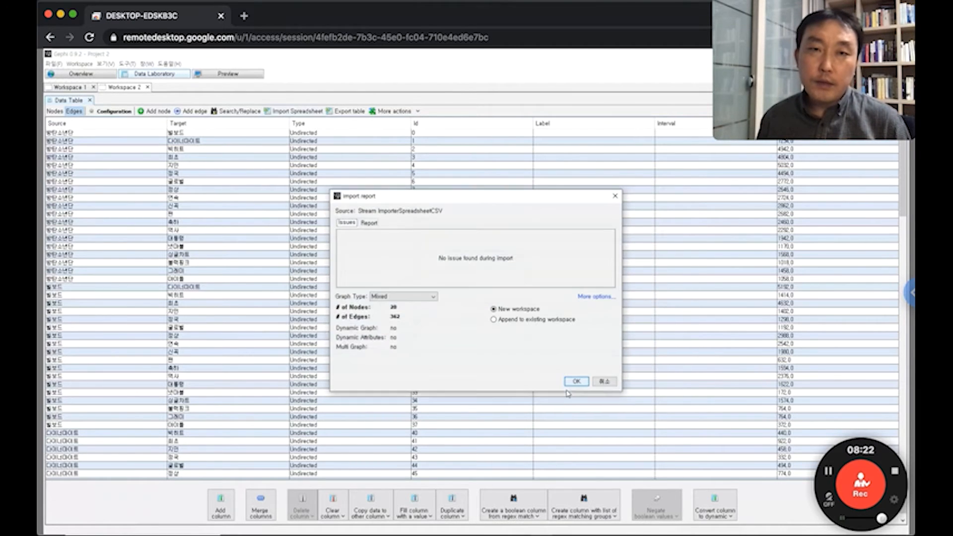
{"action": "left_click", "coordinate": [578, 381]}
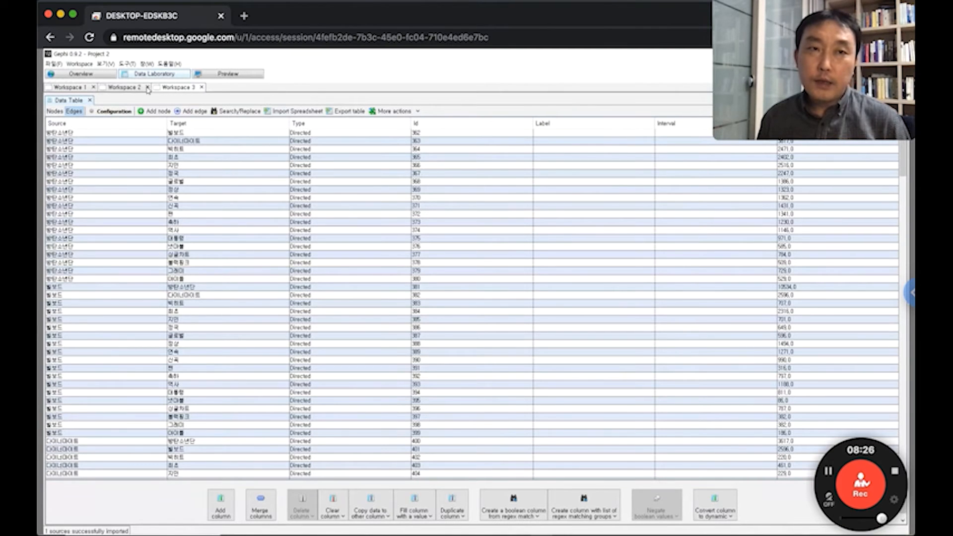
Step: Delete Workspace 3 and Workspace 1, keeping only Workspace 2 with the undirected network
{"action": "left_click", "coordinate": [202, 88]}
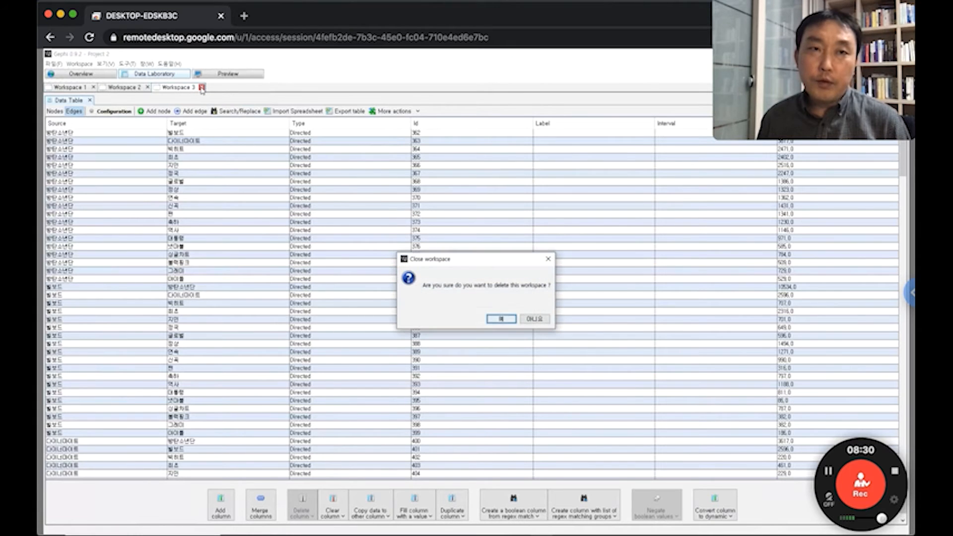
{"action": "left_click", "coordinate": [513, 323]}
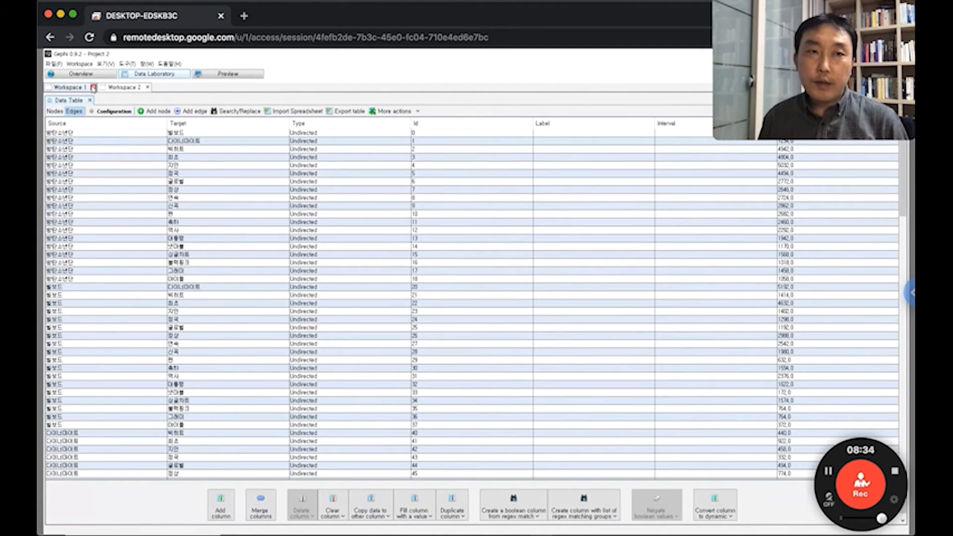
{"action": "left_click", "coordinate": [92, 88]}
{"action": "left_click", "coordinate": [502, 321]}
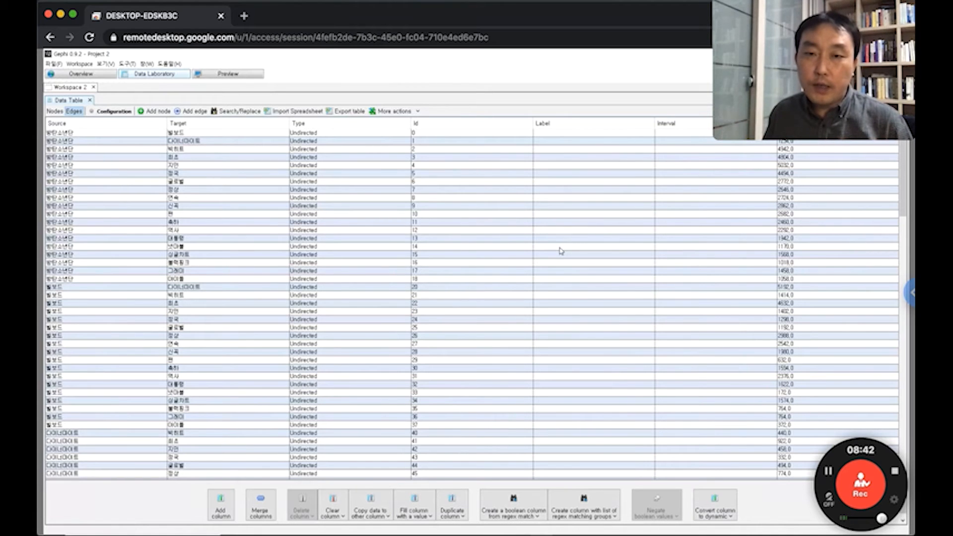
Step: Show the network graph in the overview, pull the 신곡 node outward and turn on the node labels
{"action": "left_click", "coordinate": [101, 75]}
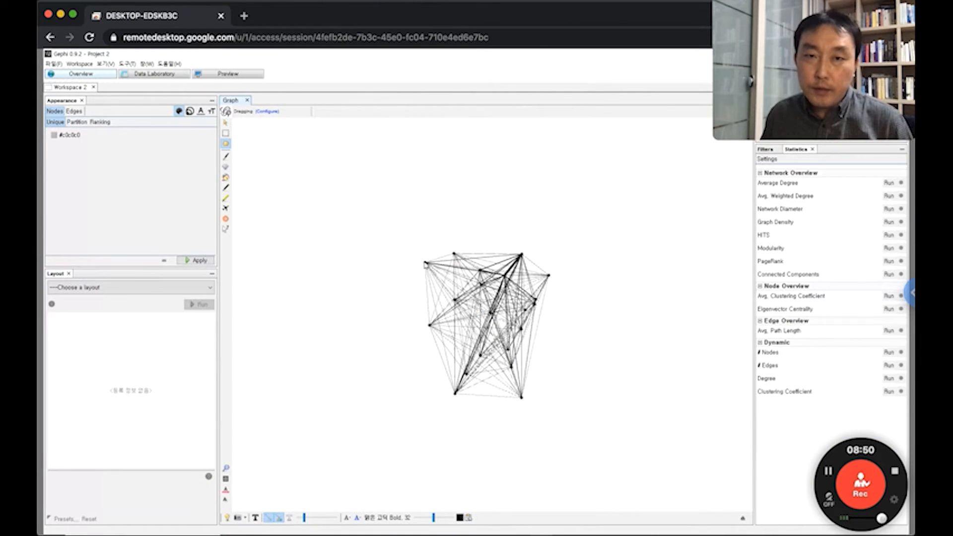
{"action": "left_click_drag", "start_coordinate": [425, 262], "coordinate": [397, 272]}
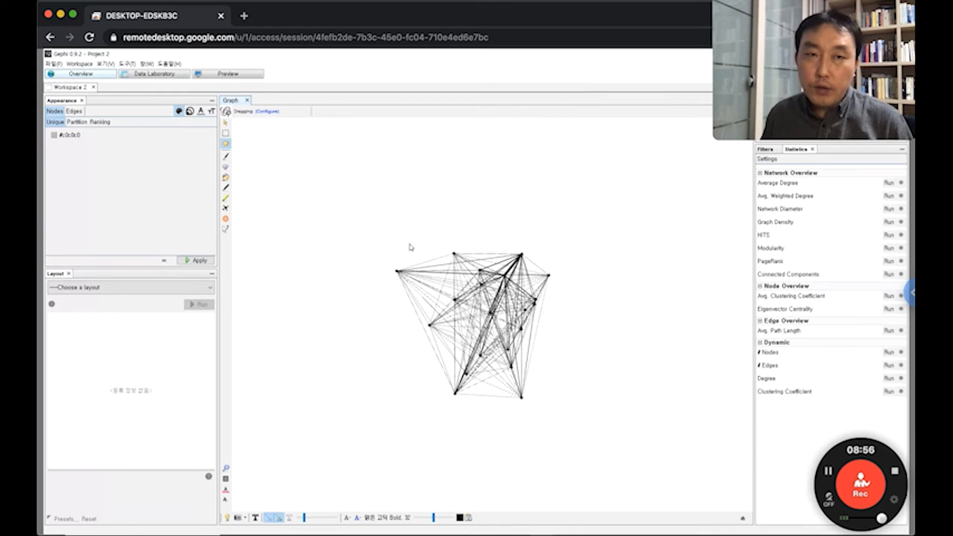
{"action": "left_click", "coordinate": [256, 518]}
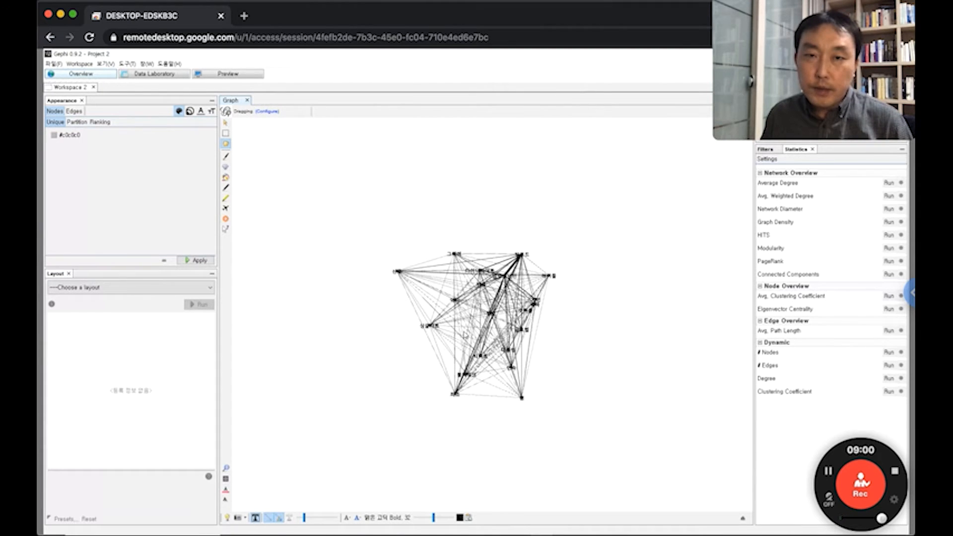
{"action": "scroll", "coordinate": [464, 335], "scroll_direction": "up", "scroll_amount": 3}
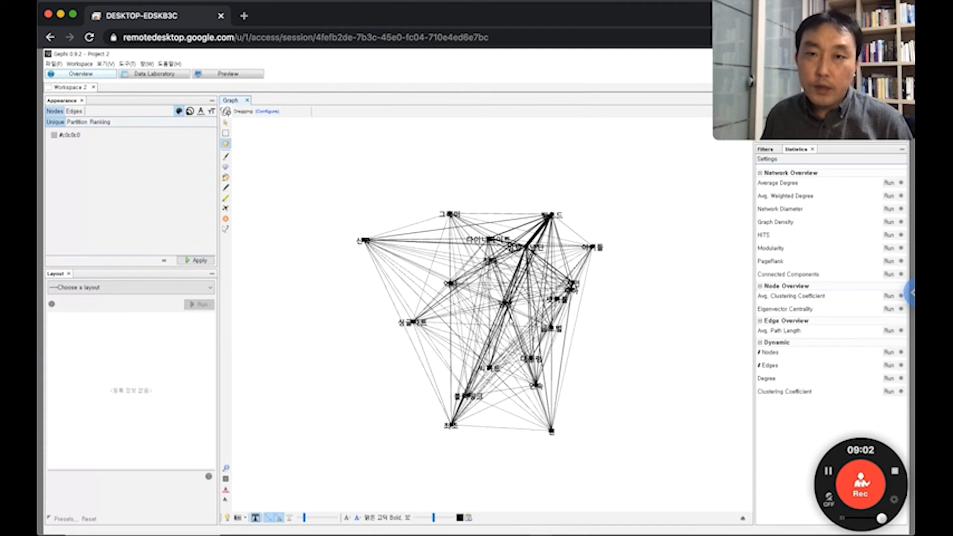
{"action": "scroll", "coordinate": [515, 309], "scroll_direction": "up", "scroll_amount": 2}
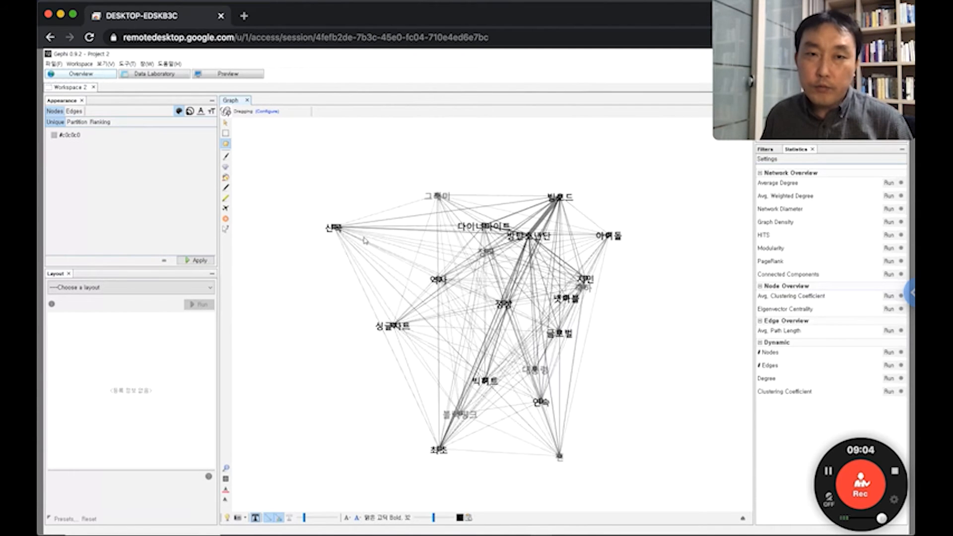
Step: Move the 신곡 node slightly down and pull the 아이돌 node outward, away from the other nodes
{"action": "left_click_drag", "start_coordinate": [336, 228], "coordinate": [332, 240]}
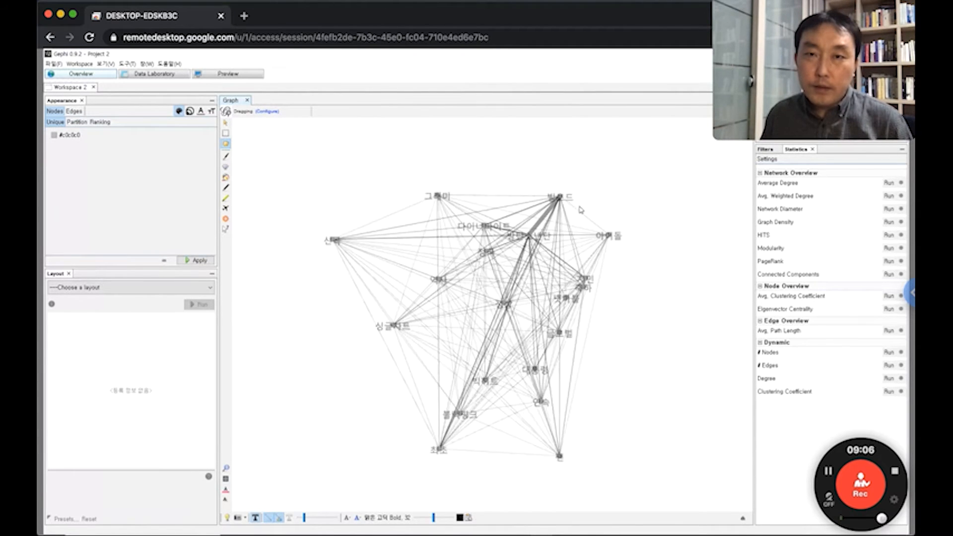
{"action": "left_click_drag", "start_coordinate": [608, 236], "coordinate": [643, 247]}
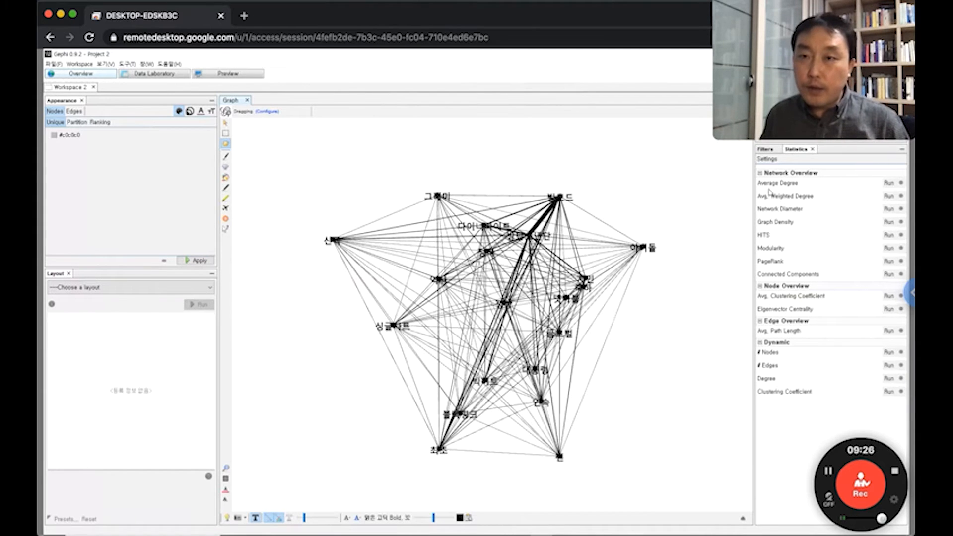
Step: Run the Average Degree and Avg. Weighted Degree statistics on the network, closing each report after viewing it
{"action": "left_click", "coordinate": [888, 182]}
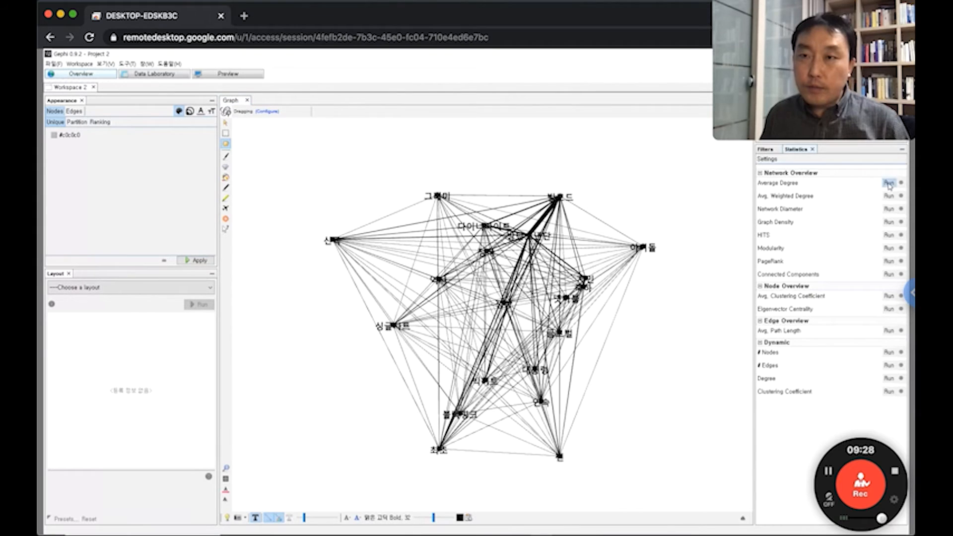
{"action": "left_click_drag", "start_coordinate": [627, 332], "coordinate": [628, 353]}
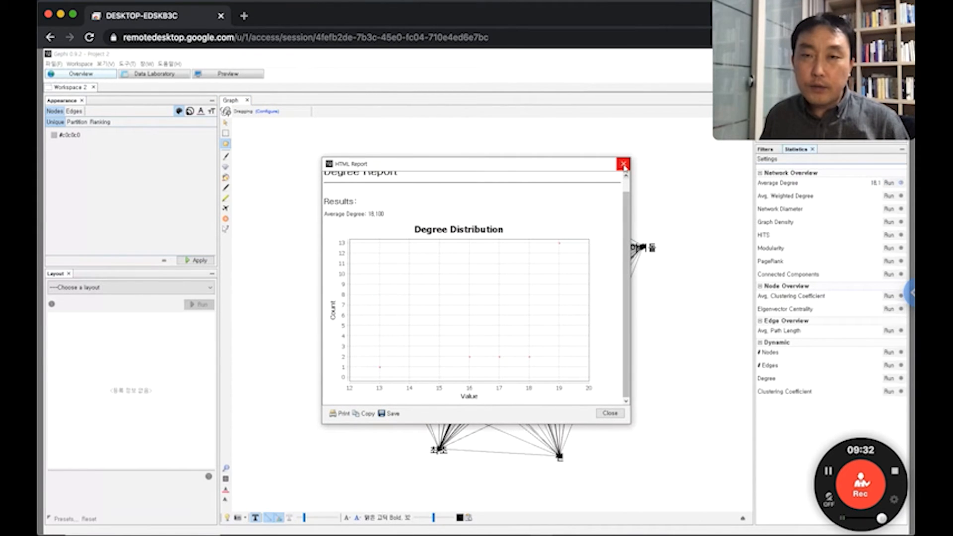
{"action": "left_click", "coordinate": [624, 163]}
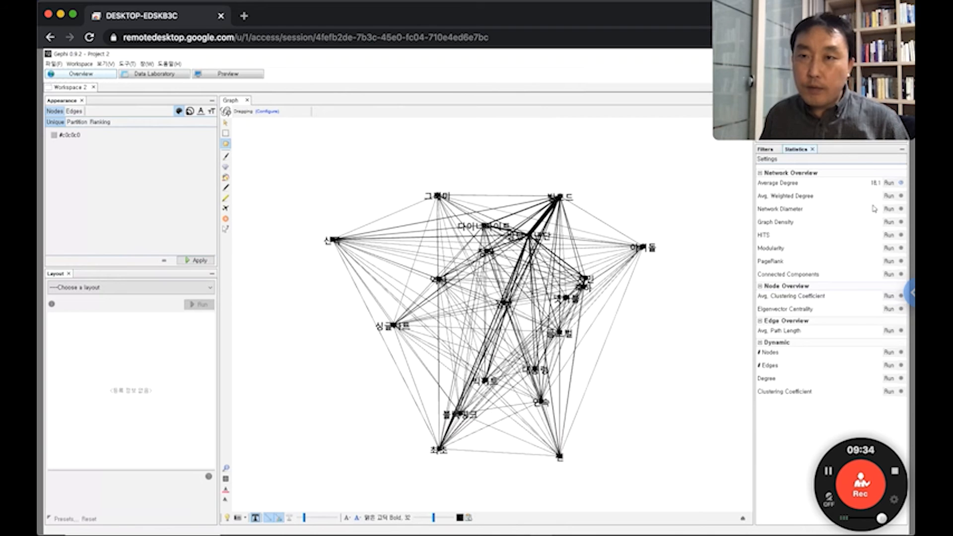
{"action": "left_click", "coordinate": [889, 195]}
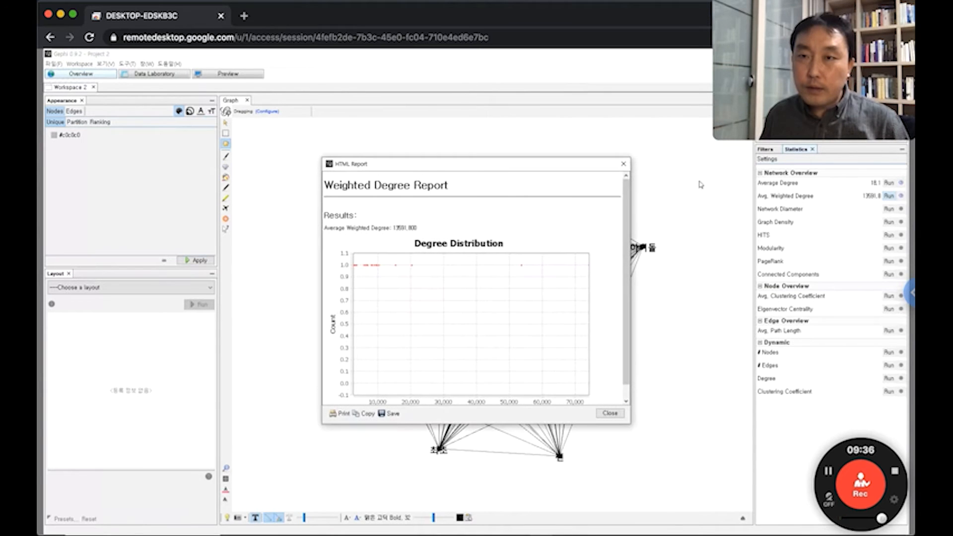
{"action": "left_click", "coordinate": [624, 163]}
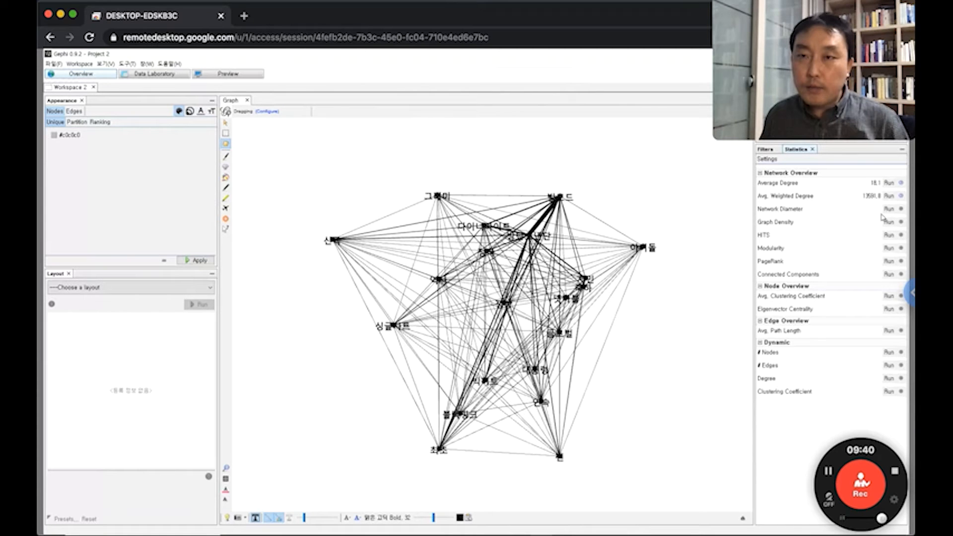
Step: Run Modularity with Randomize and Use weights enabled at resolution 1.0, and review its report
{"action": "left_click", "coordinate": [889, 249]}
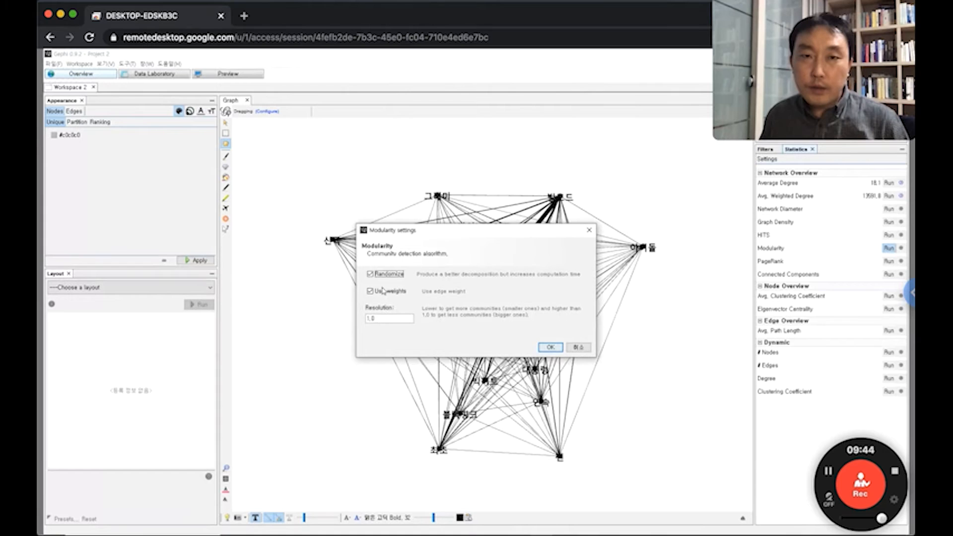
{"action": "left_click", "coordinate": [550, 349]}
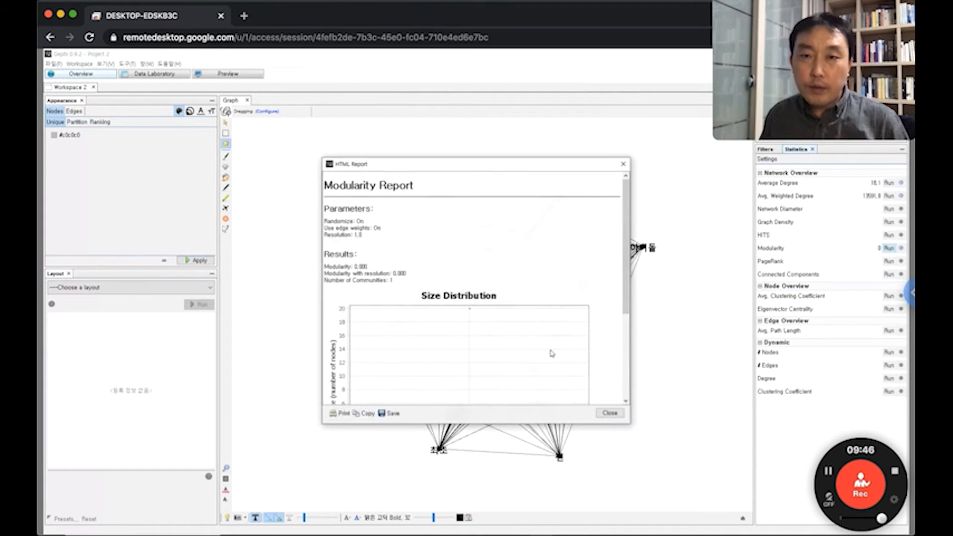
{"action": "left_click_drag", "start_coordinate": [625, 267], "coordinate": [625, 322]}
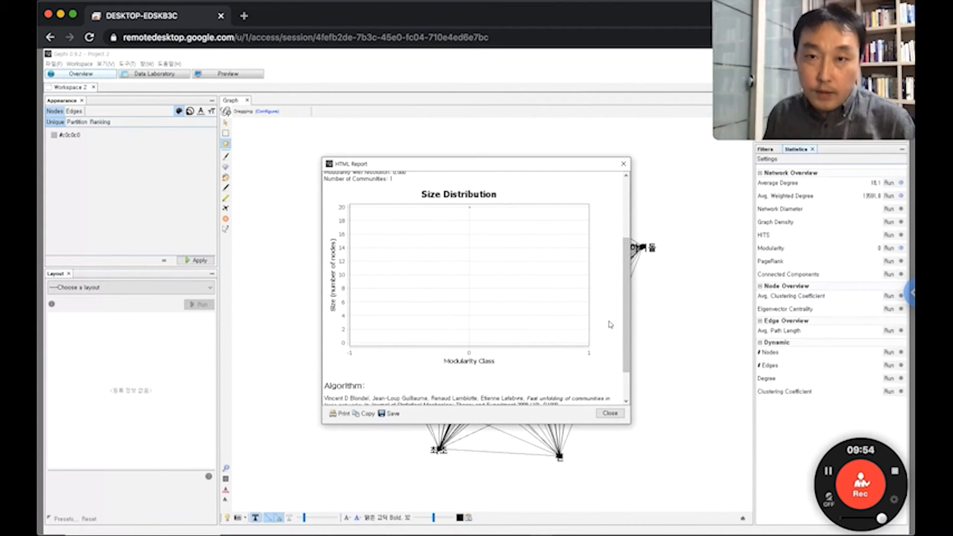
{"action": "left_click", "coordinate": [624, 164]}
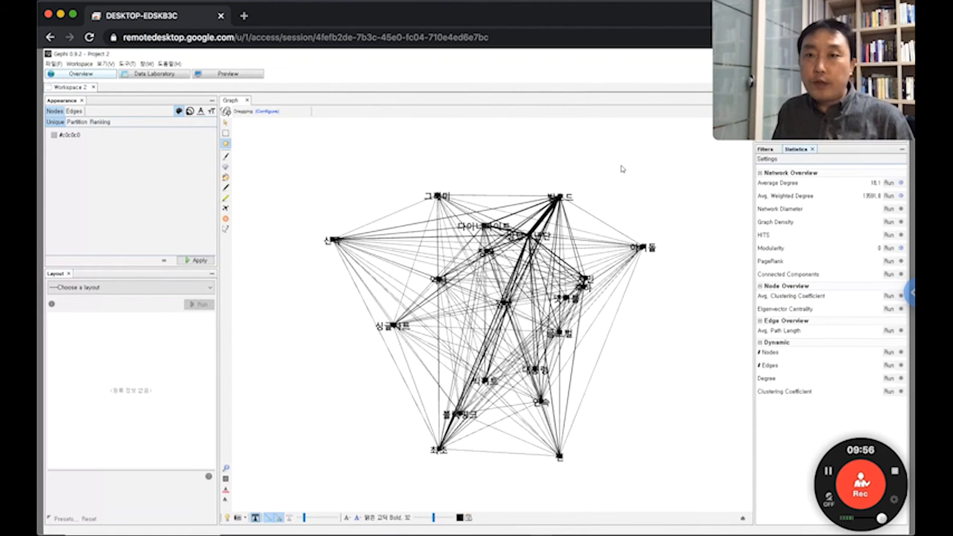
Step: Run PageRank as Undirected with probability 0.85, epsilon 0.001 and no edge weights, closing the report
{"action": "left_click", "coordinate": [889, 261]}
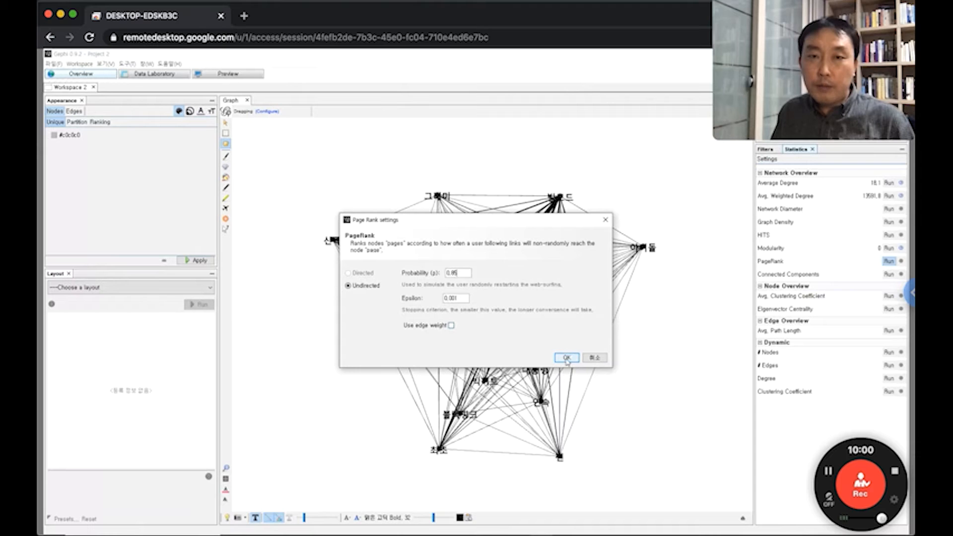
{"action": "left_click", "coordinate": [567, 358]}
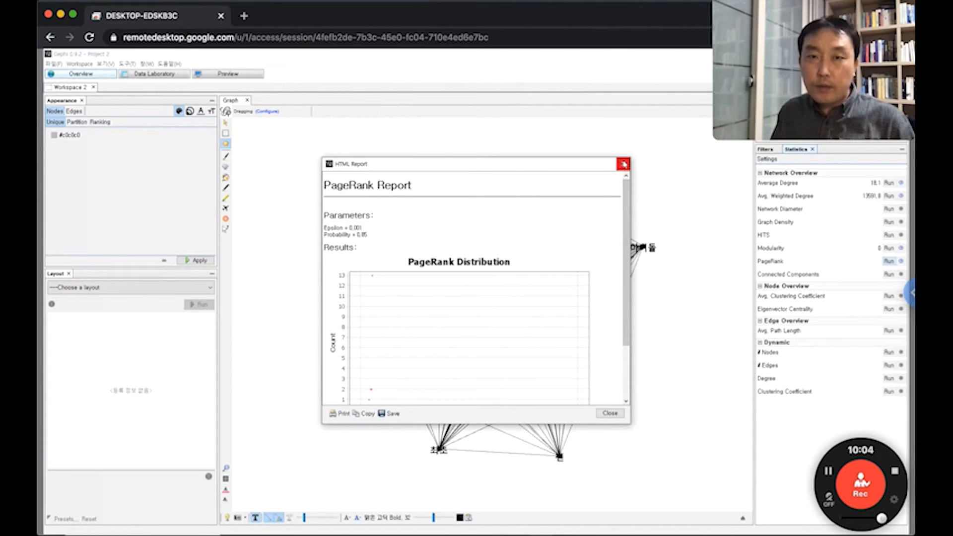
{"action": "left_click", "coordinate": [624, 164]}
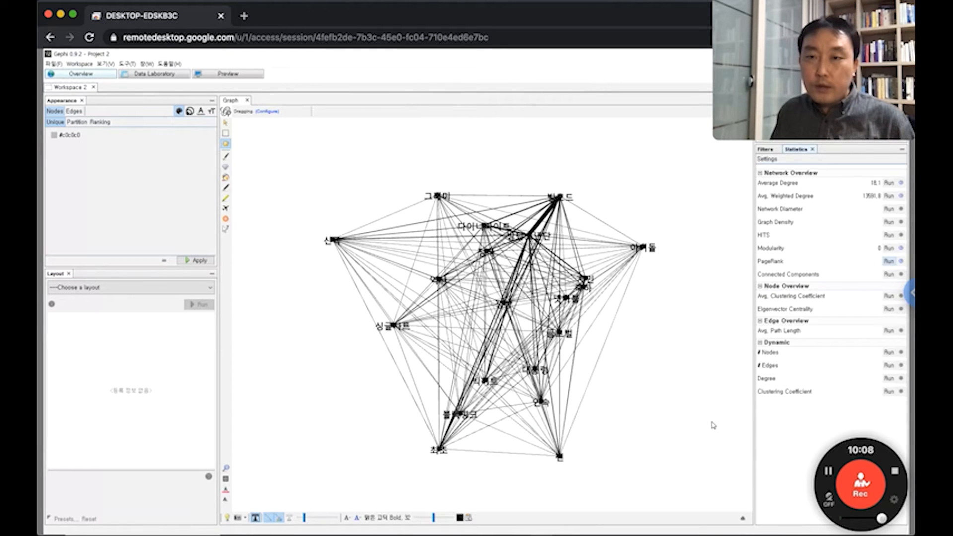
Step: Try to run the dynamic Clustering Coefficient statistic on the network
{"action": "left_click", "coordinate": [889, 392]}
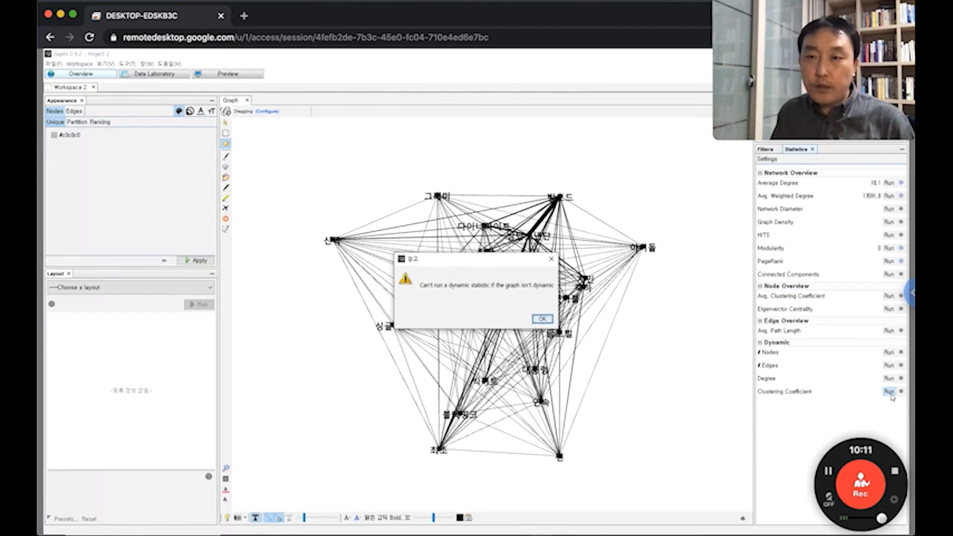
{"action": "left_click", "coordinate": [541, 319]}
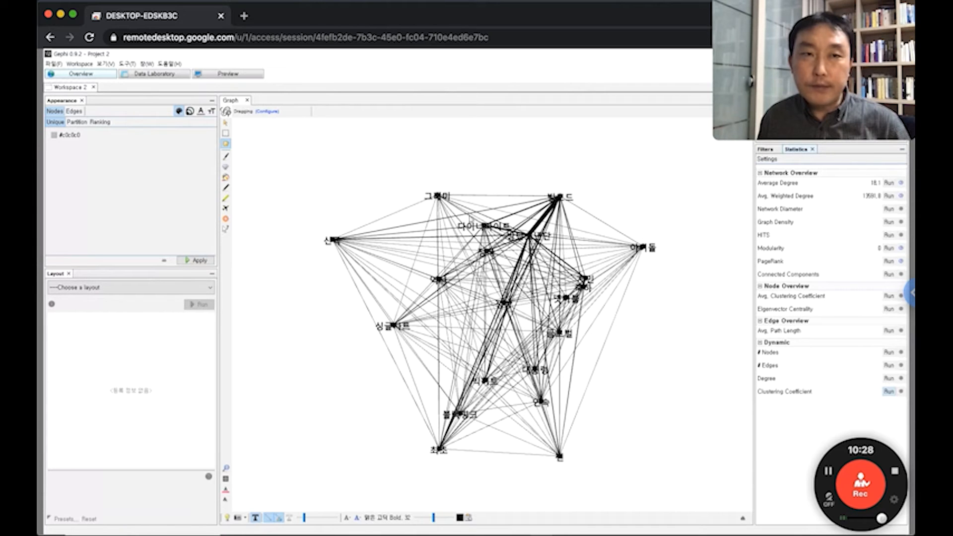
Step: Examine the degree, weighted degree, modularity class and PageRank values of the nodes in the Data Laboratory
{"action": "left_click", "coordinate": [138, 78]}
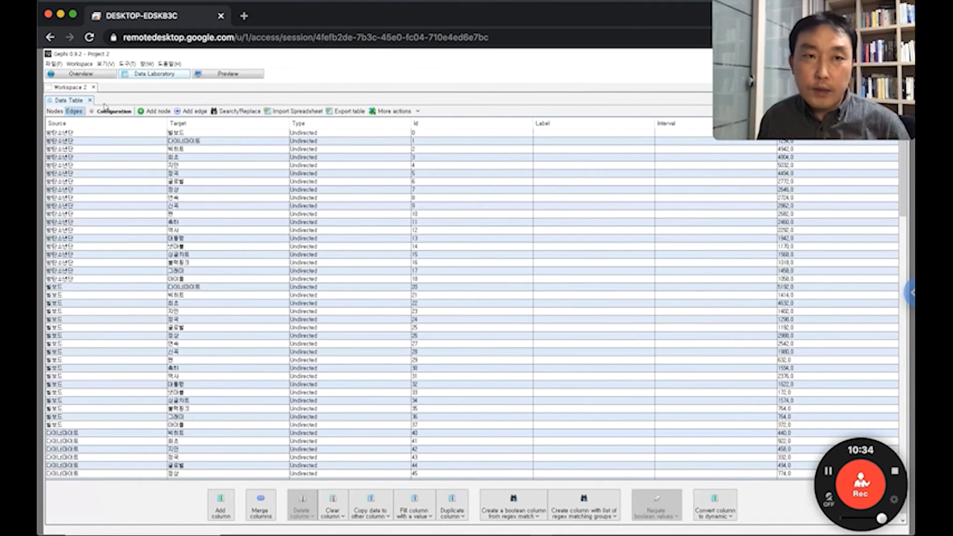
{"action": "left_click", "coordinate": [54, 111]}
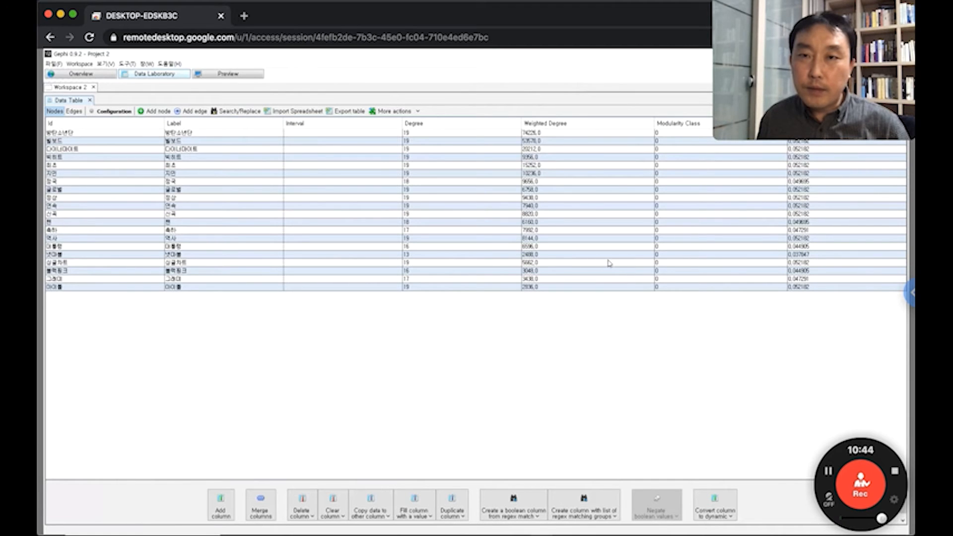
{"action": "left_click", "coordinate": [563, 136]}
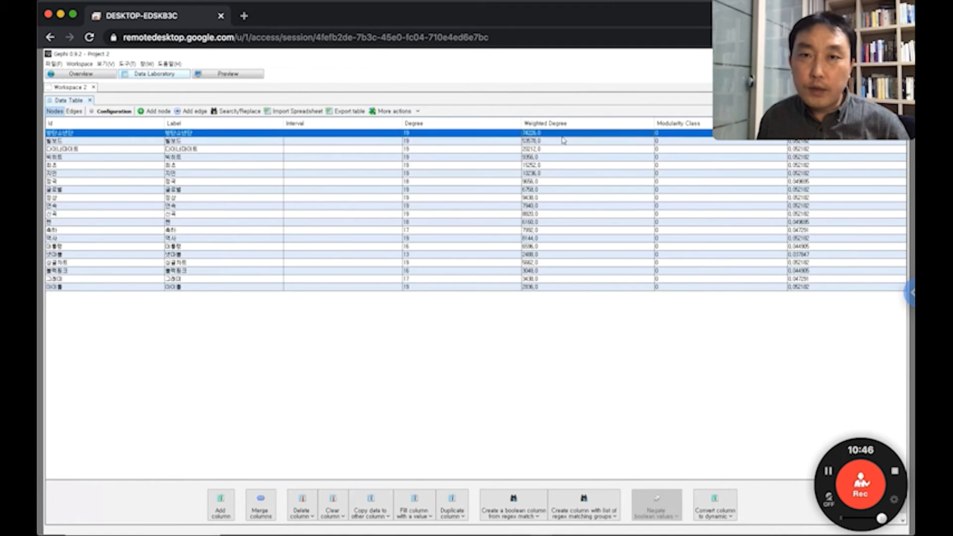
{"action": "left_click", "coordinate": [646, 150]}
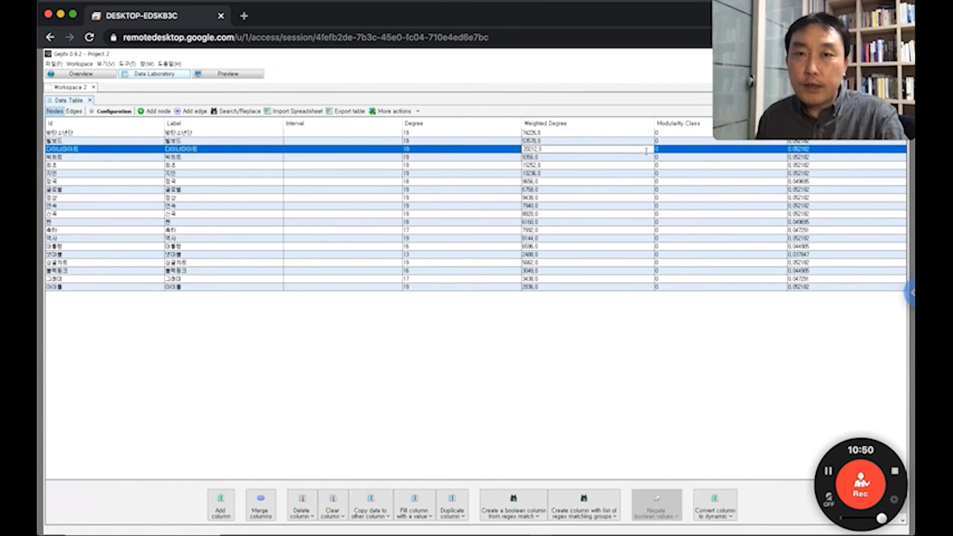
{"action": "left_click", "coordinate": [678, 158]}
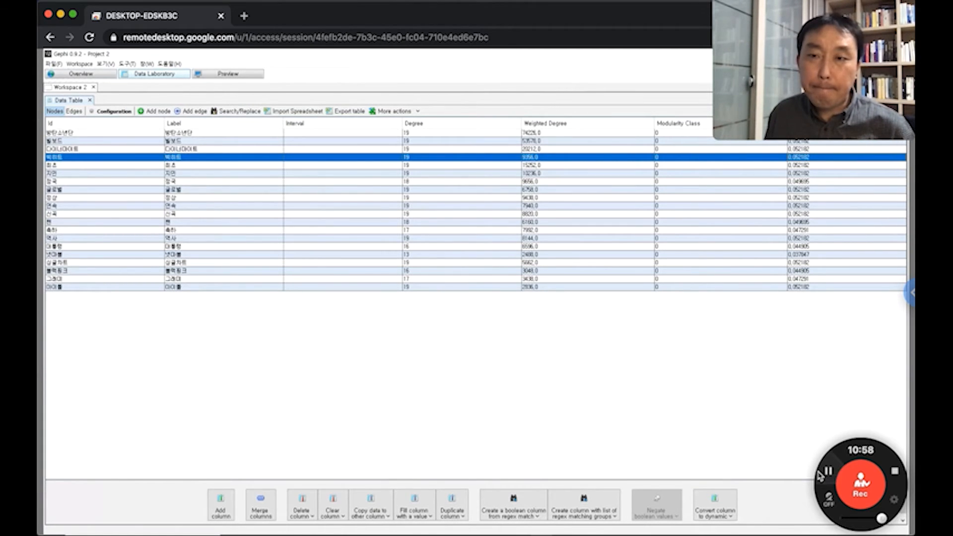
{"action": "left_click", "coordinate": [827, 472]}
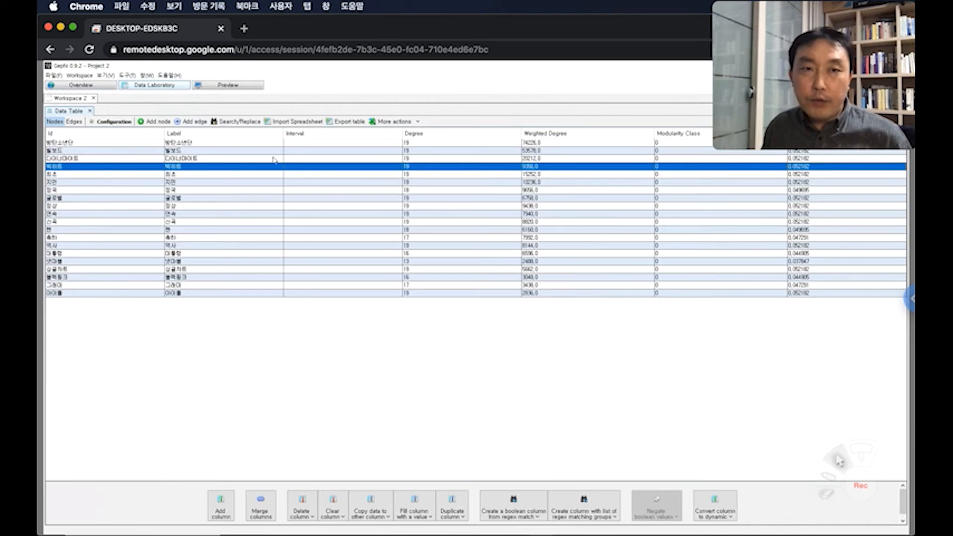
Step: Export the full node table as Untitled.csv to the 문서 folder, overwriting the existing file
{"action": "left_click", "coordinate": [349, 122]}
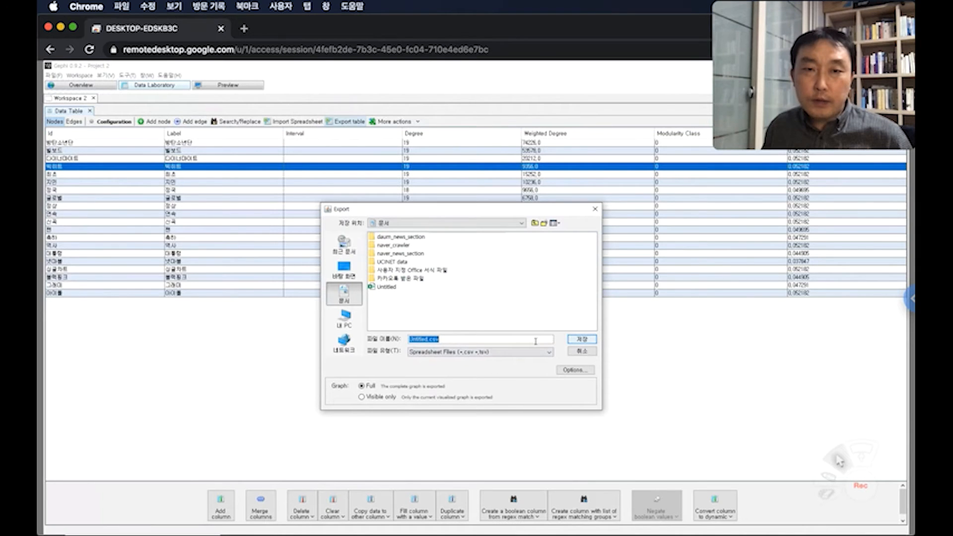
{"action": "left_click", "coordinate": [582, 339]}
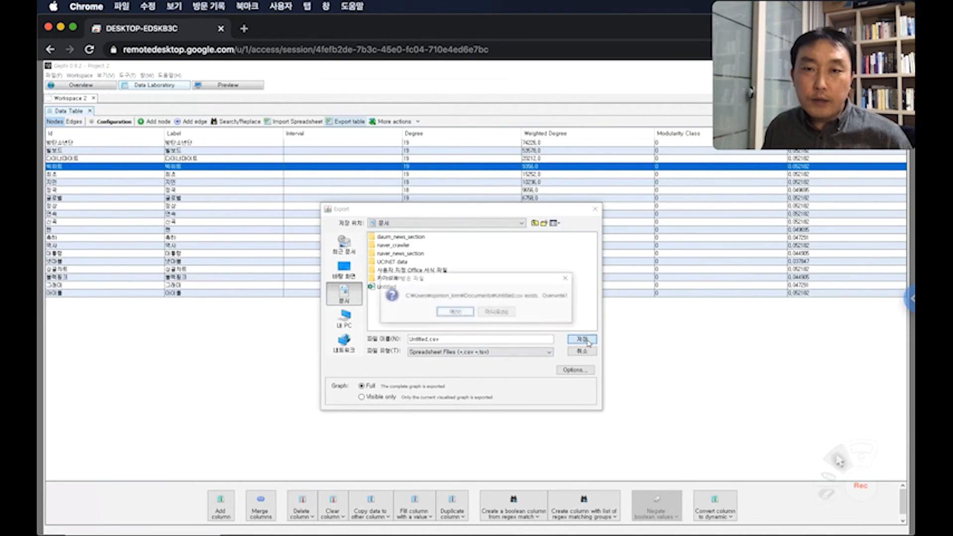
{"action": "left_click", "coordinate": [471, 316]}
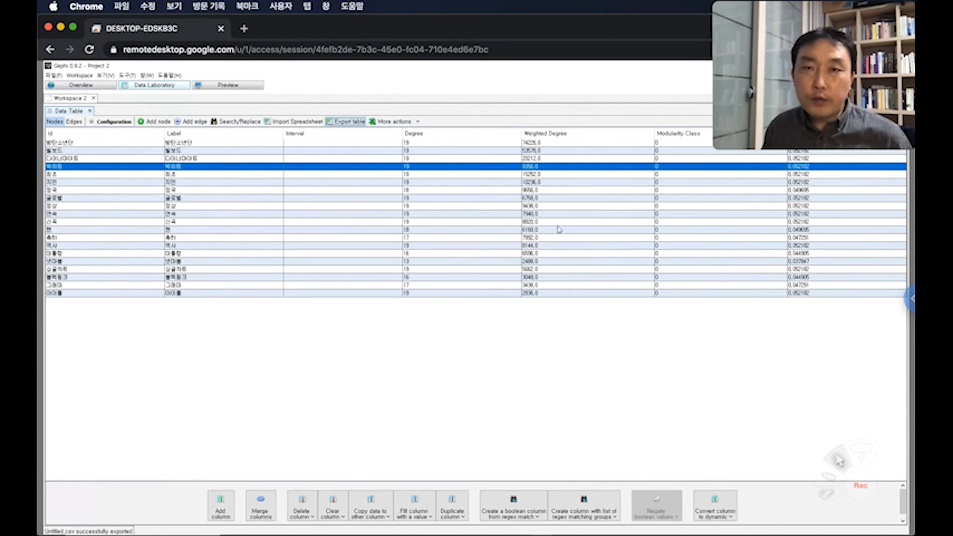
Step: Open the exported Untitled.csv from the 문서 folder in Notepad++, examine its comma-separated contents and close the editor
{"action": "mouse_move", "coordinate": [213, 535]}
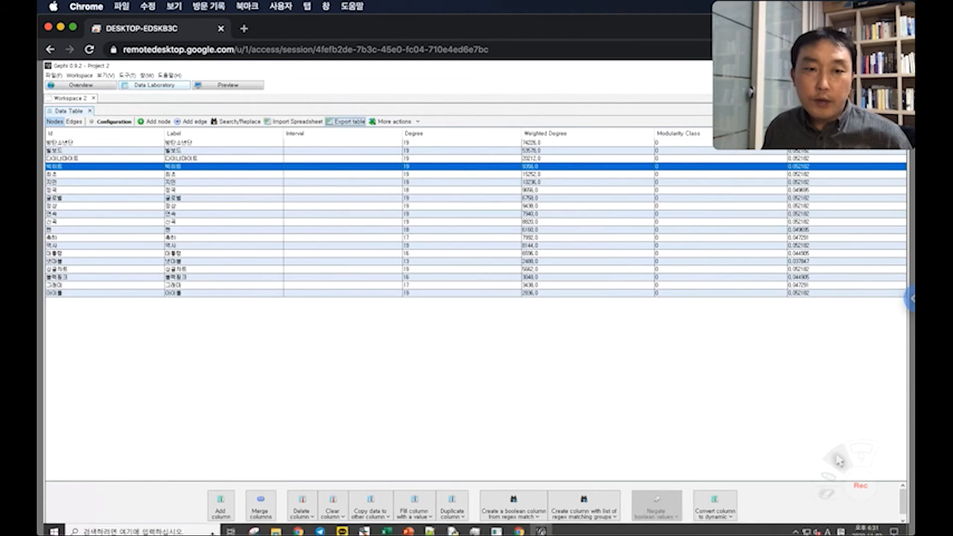
{"action": "left_click", "coordinate": [276, 526]}
{"action": "left_click", "coordinate": [214, 314]}
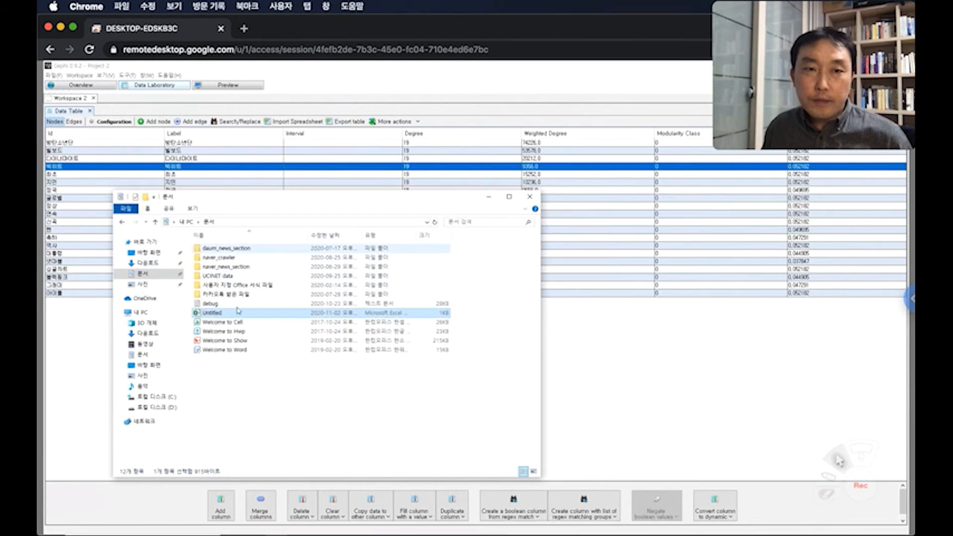
{"action": "right_click", "coordinate": [215, 314]}
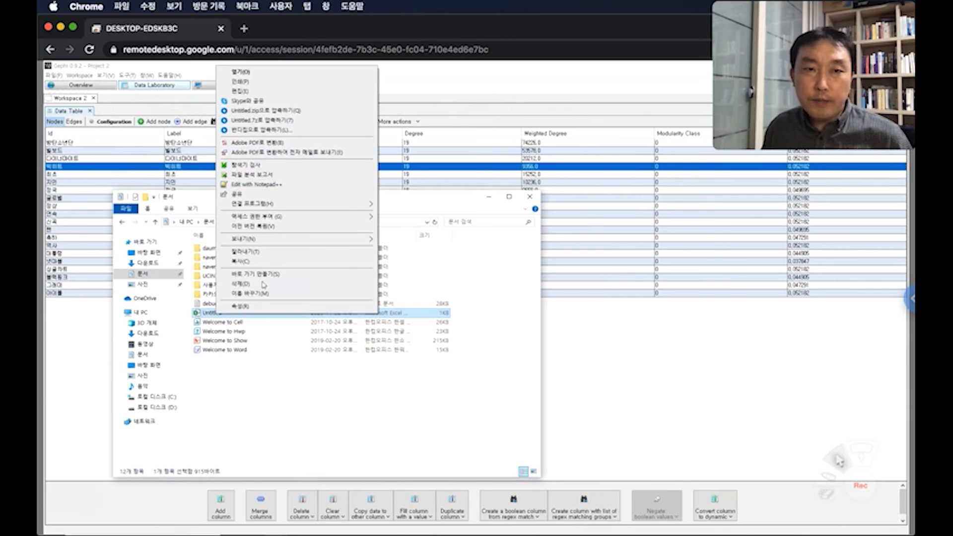
{"action": "left_click", "coordinate": [264, 185]}
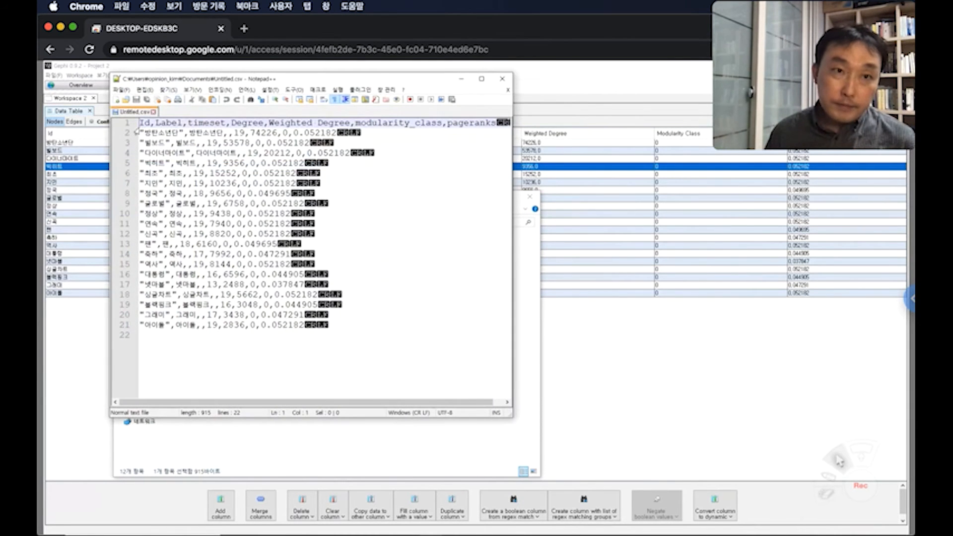
{"action": "left_click_drag", "start_coordinate": [141, 123], "coordinate": [383, 334]}
{"action": "left_click", "coordinate": [386, 334]}
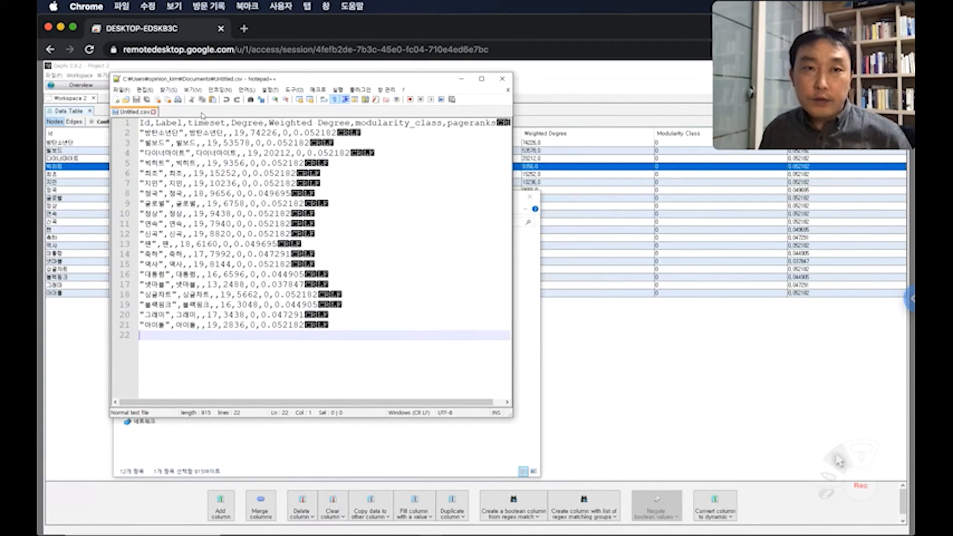
{"action": "left_click", "coordinate": [502, 80]}
{"action": "left_click", "coordinate": [351, 415]}
Step: Open Untitled.csv directly in Excel and examine how its Korean text and columns are read
{"action": "double_click", "coordinate": [211, 315]}
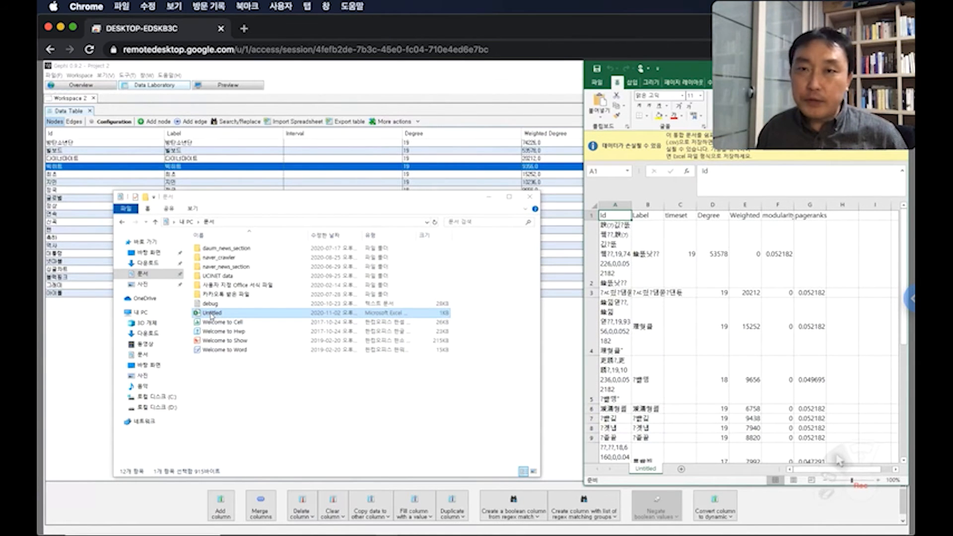
{"action": "left_click_drag", "start_coordinate": [690, 73], "coordinate": [410, 73]}
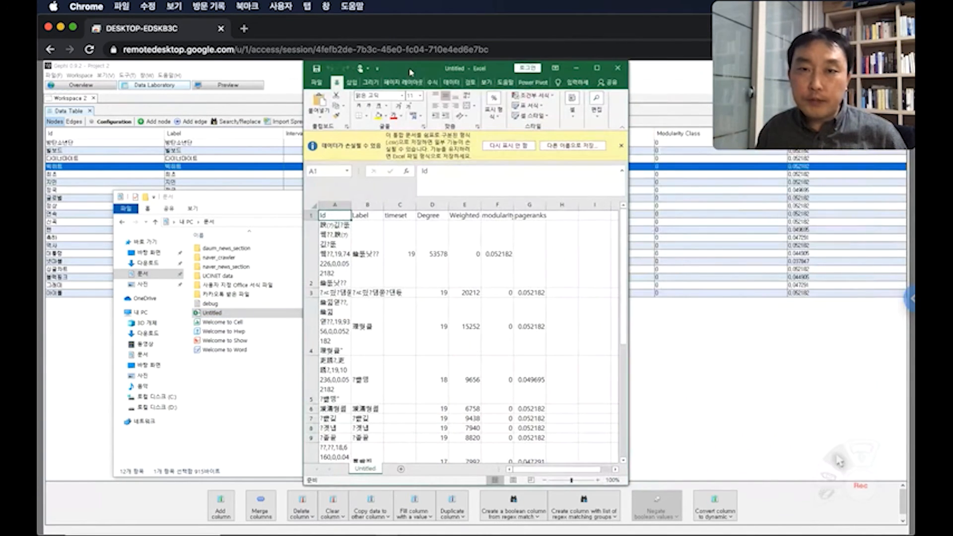
{"action": "left_click", "coordinate": [330, 245]}
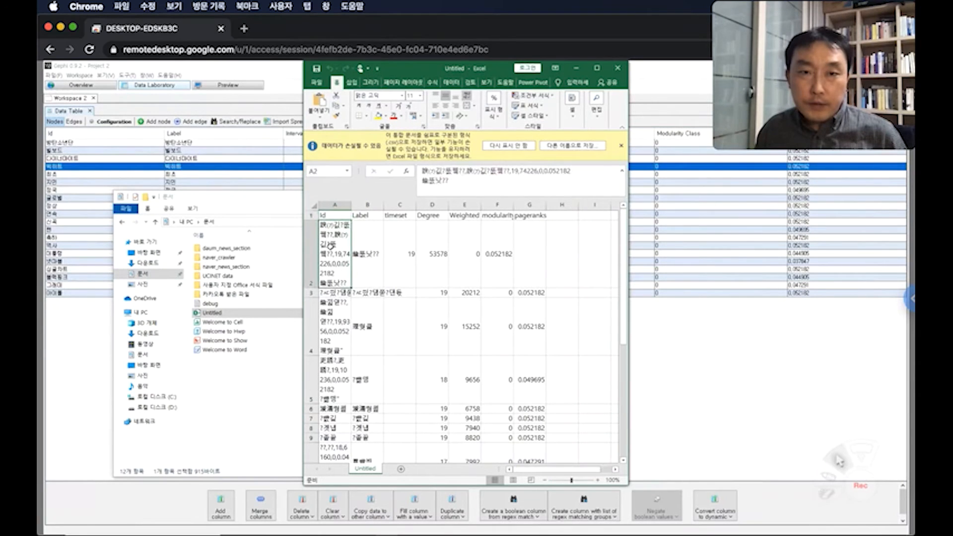
{"action": "left_click", "coordinate": [327, 312]}
{"action": "scroll", "coordinate": [341, 336], "scroll_direction": "down", "scroll_amount": 4}
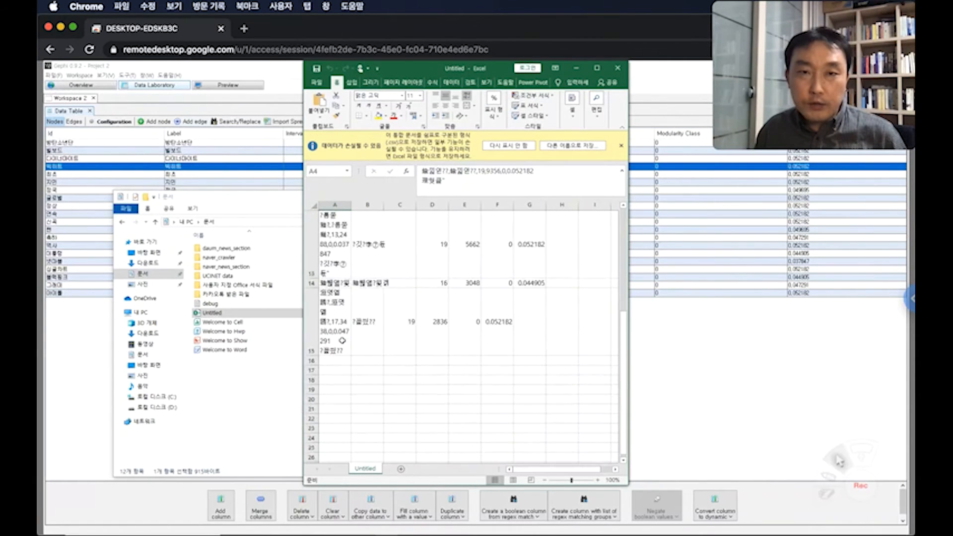
{"action": "scroll", "coordinate": [342, 340], "scroll_direction": "up", "scroll_amount": 4}
Step: Copy the whole contents of Untitled.csv from Notepad++ and paste them into a new sheet of the Excel workbook
{"action": "left_click", "coordinate": [245, 412]}
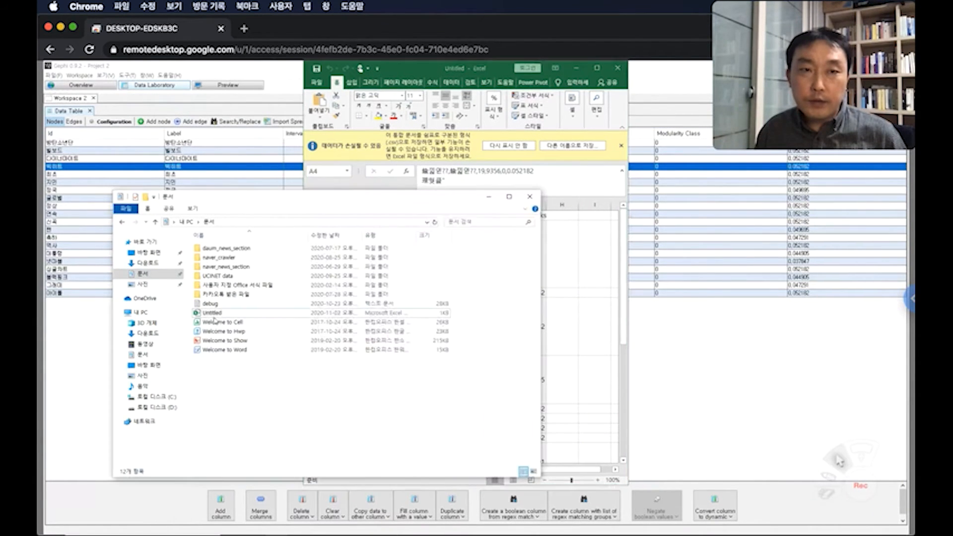
{"action": "right_click", "coordinate": [211, 312]}
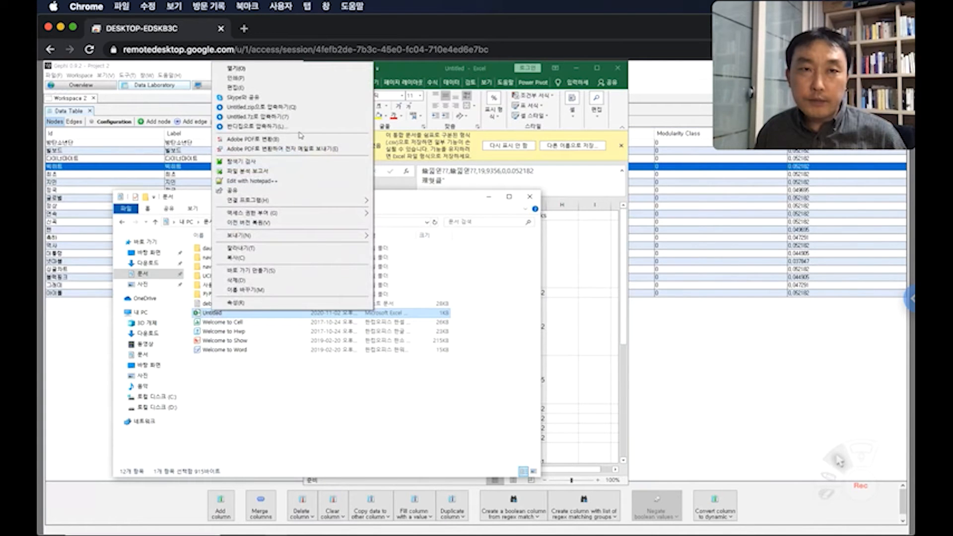
{"action": "left_click", "coordinate": [252, 181]}
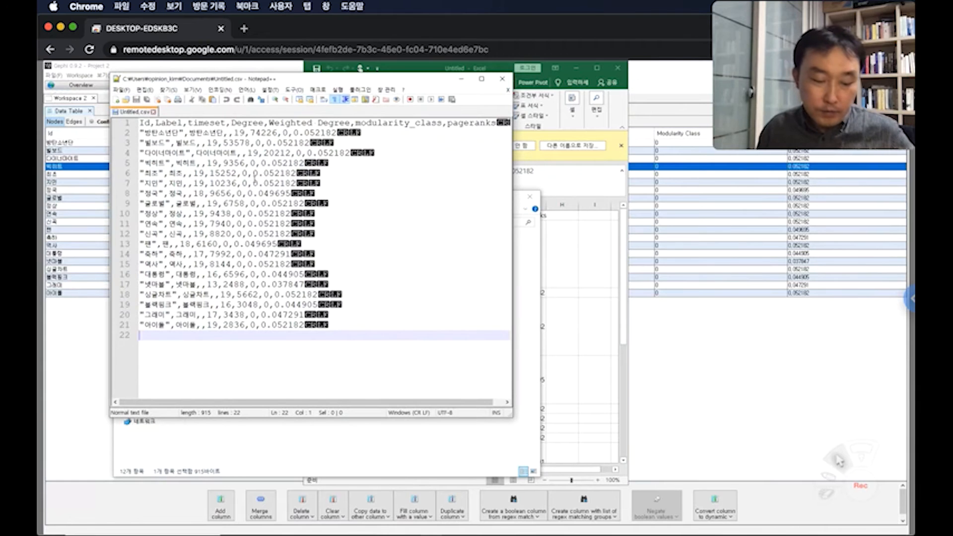
{"action": "key", "text": "ctrl+a"}
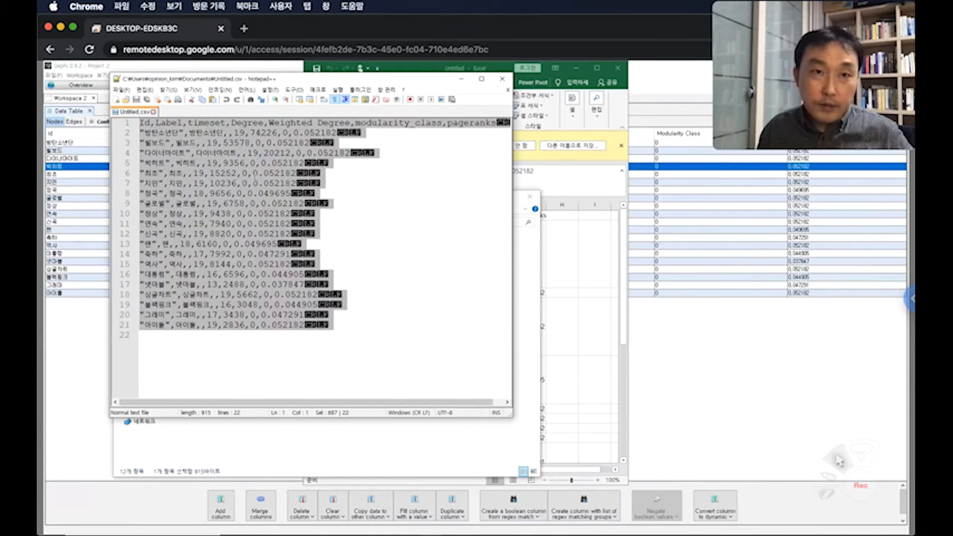
{"action": "left_click", "coordinate": [602, 302]}
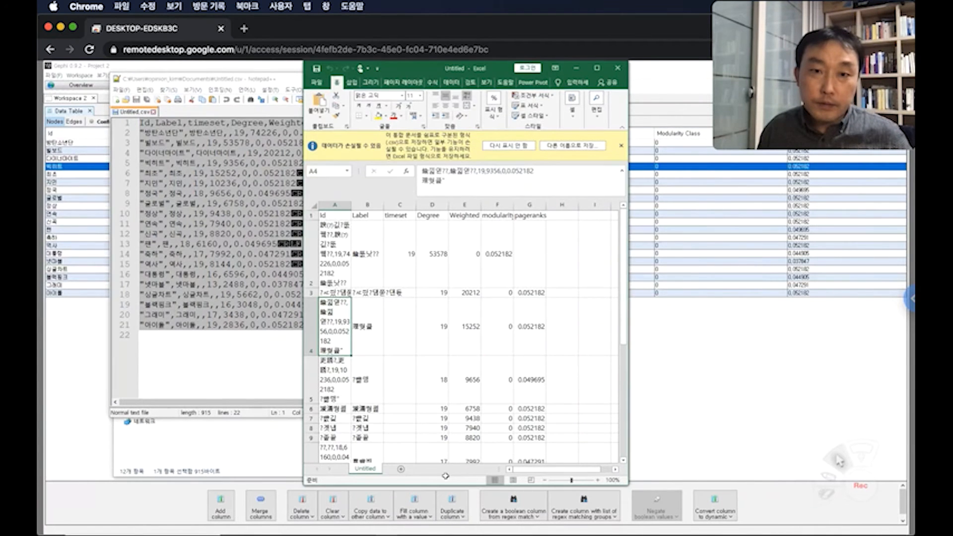
{"action": "left_click", "coordinate": [402, 470]}
{"action": "type", "text": "Id,Label,timeset,Degree,Weighted Degree,modularity_class,pageranks 방탄소년단,방탄소년단,,19,74226,0,0.052182 빌보드,빌보드,,19,53578,0,0.052182 다이너마이트,다이너마이트,,19,20212,0,0.052182 빅히트,빅히트,,19,9356,0,0.052182 최초,최초,,19,15252,0,0.052182 지민,지민,,19,10236,0,0.052182 정국,정국,,18,9656,0,0.049695 글로벌,글로벌,,19,6758,0,0.052182 정상,정상,,19,9438,0,0.052182 연속,연속,,19,7940,0,0.052182 신곡,신곡,,19,8820,0,0.052182 팬,팬,,18,6160,0,0.049695 축하,축하,,17,7992,0,0.047291 역사,역사,,19,8144,0,0.052182 대통령,대통령,,16,6596,0,0.044905 넷마블,넷마블,,13,2488,0,0.037847 싱글차트,싱글차트,,19,5662,0,0.052182 블랙핑크,블랙핑크,,16,3048,0,0.044905 그래미,그래미,,17,3438,0,0.047291 아이돌,아이돌,,19,2836,0,0.052182"}
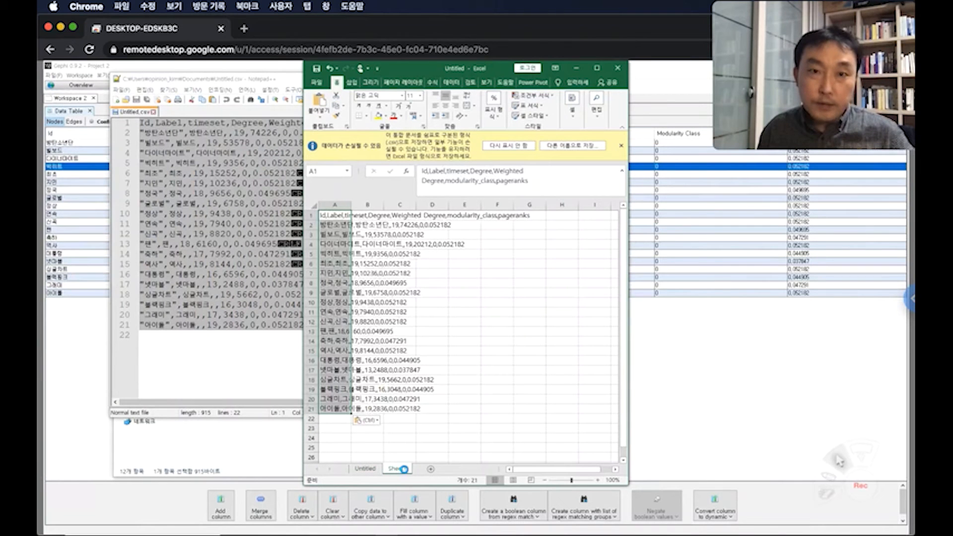
Step: Split the pasted text into columns with the text import wizard, as delimited data in 949 : 한국어 separated by commas
{"action": "left_click", "coordinate": [367, 420]}
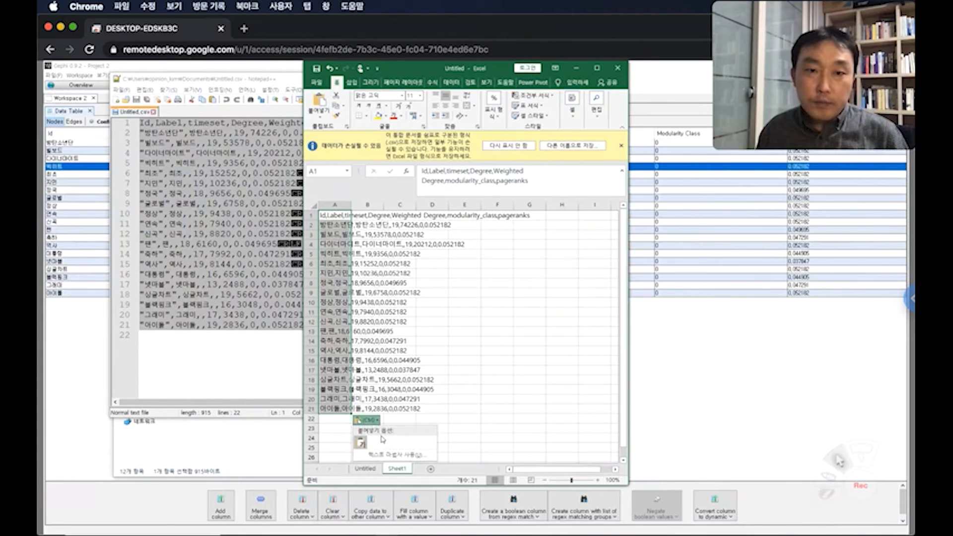
{"action": "left_click", "coordinate": [375, 455]}
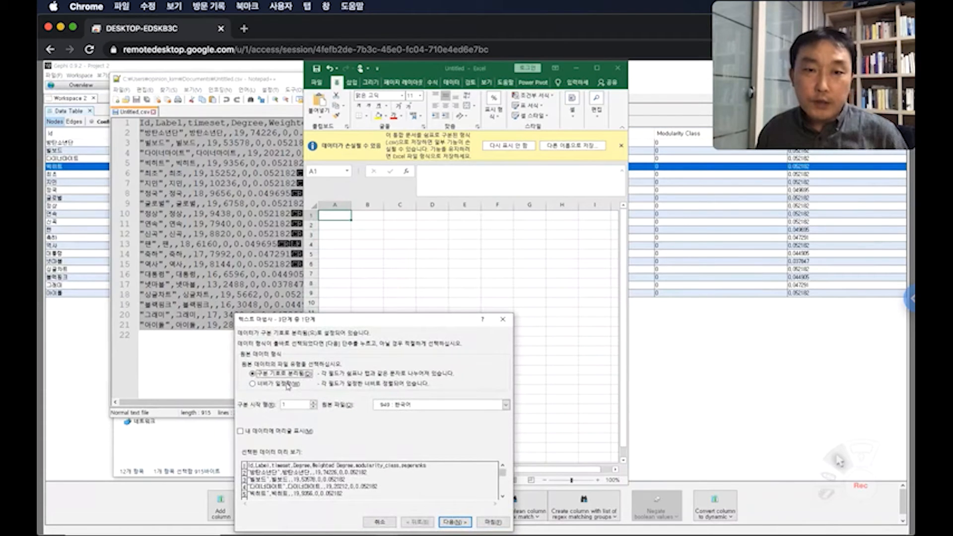
{"action": "left_click", "coordinate": [432, 407]}
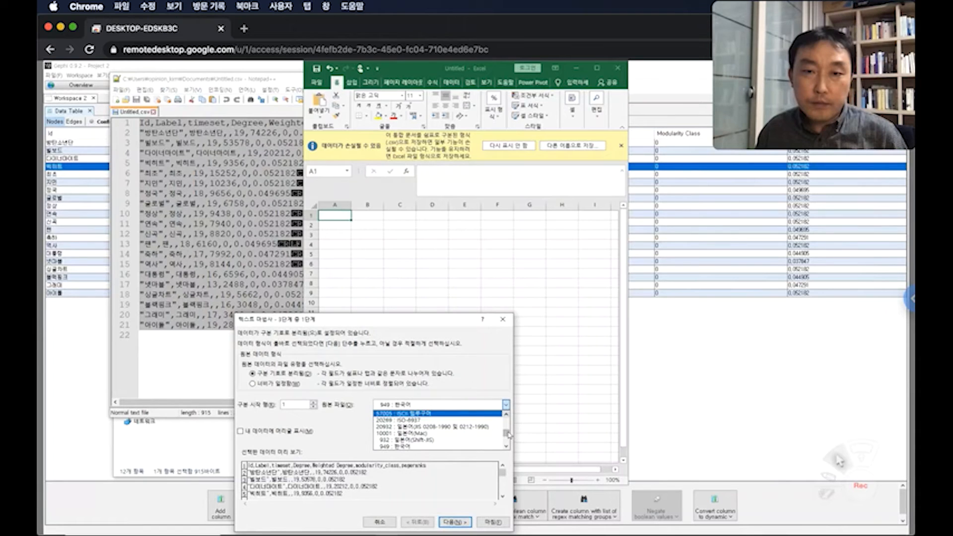
{"action": "left_click_drag", "start_coordinate": [508, 439], "coordinate": [507, 406]}
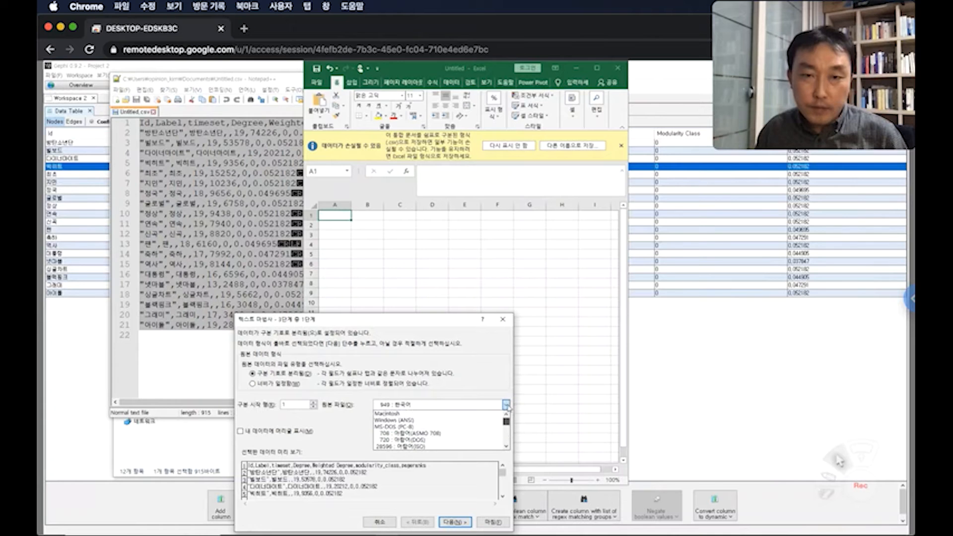
{"action": "left_click", "coordinate": [506, 375]}
{"action": "left_click_drag", "start_coordinate": [364, 325], "coordinate": [391, 279]}
{"action": "left_click", "coordinate": [483, 477]}
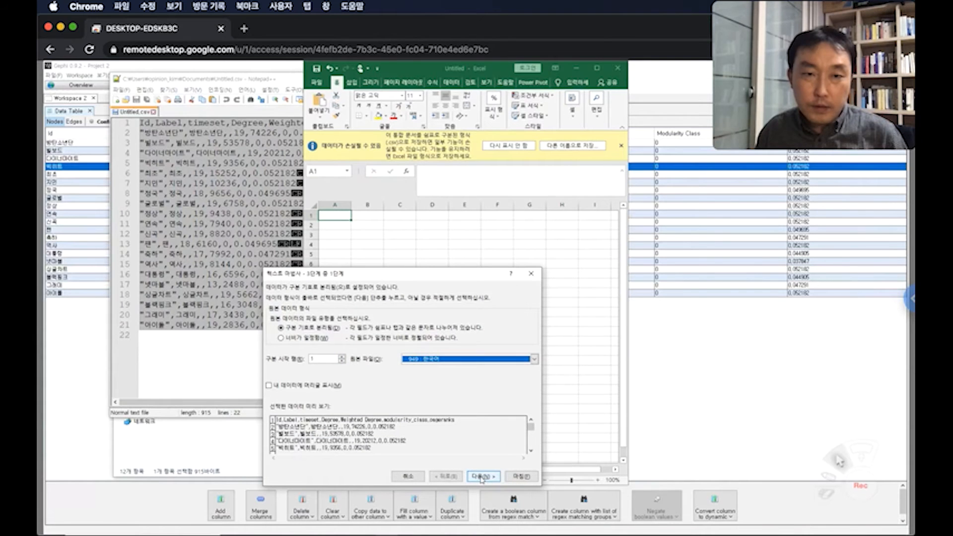
{"action": "left_click", "coordinate": [273, 331]}
{"action": "left_click", "coordinate": [273, 341]}
{"action": "left_click", "coordinate": [521, 477]}
Step: Examine the Degree through pageranks columns in the new sheet, and close the Excel workbook without saving
{"action": "left_click", "coordinate": [432, 350]}
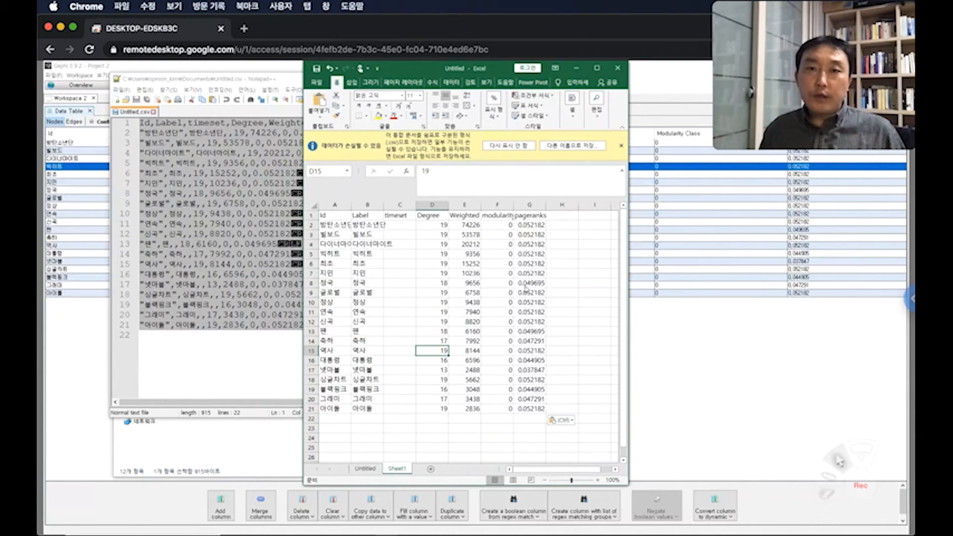
{"action": "left_click_drag", "start_coordinate": [433, 217], "coordinate": [525, 410]}
{"action": "left_click", "coordinate": [400, 438]}
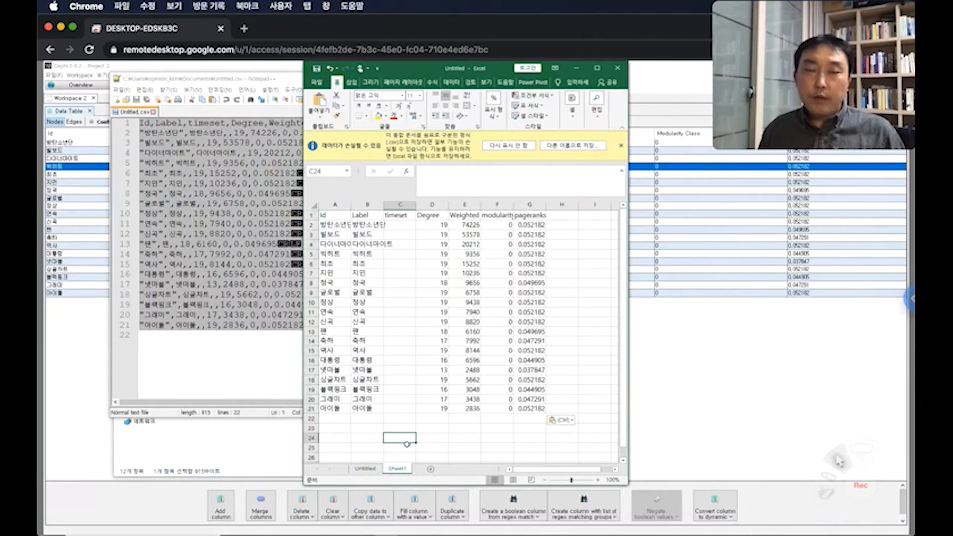
{"action": "left_click", "coordinate": [617, 69]}
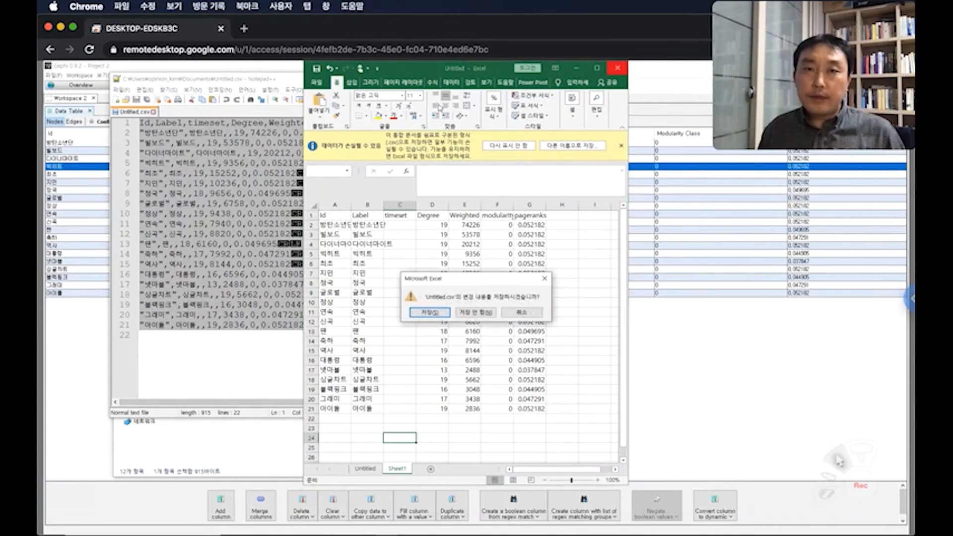
{"action": "left_click", "coordinate": [486, 312]}
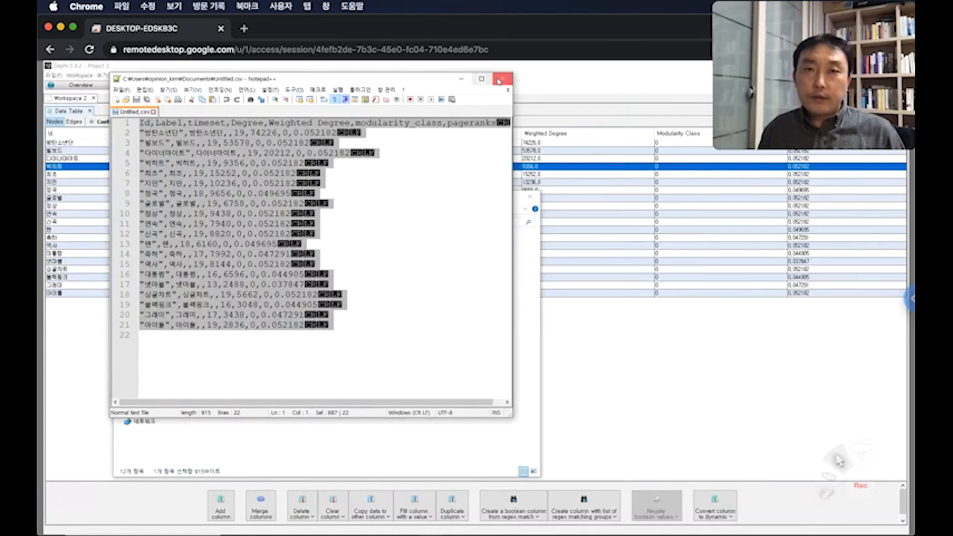
Step: Close the Notepad++ and file explorer windows and return to the graph overview in Gephi
{"action": "left_click", "coordinate": [529, 196]}
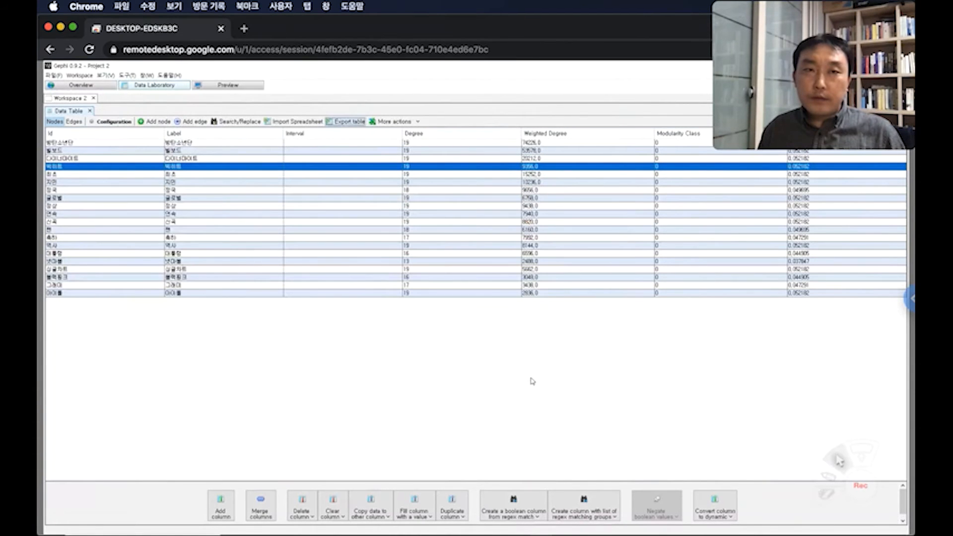
{"action": "left_click", "coordinate": [104, 90]}
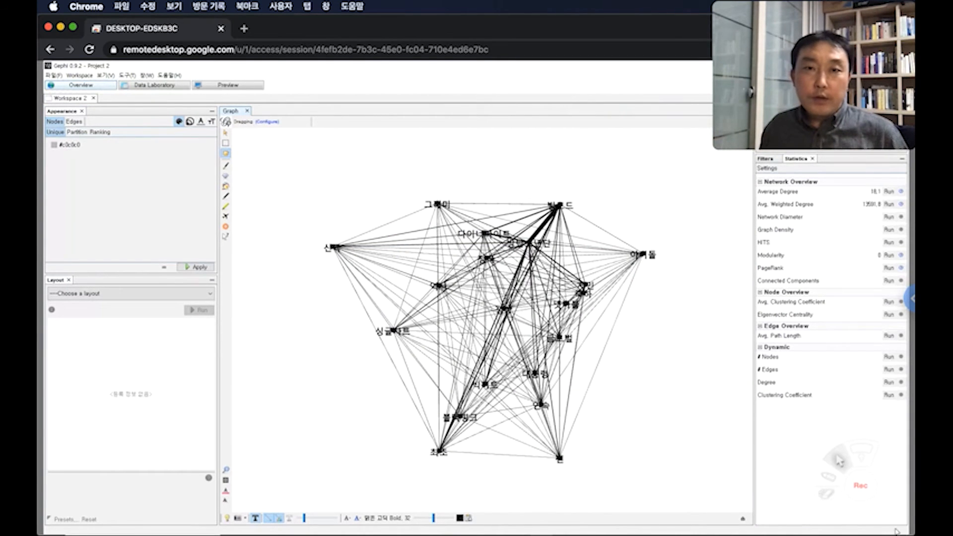
{"action": "left_click", "coordinate": [849, 484]}
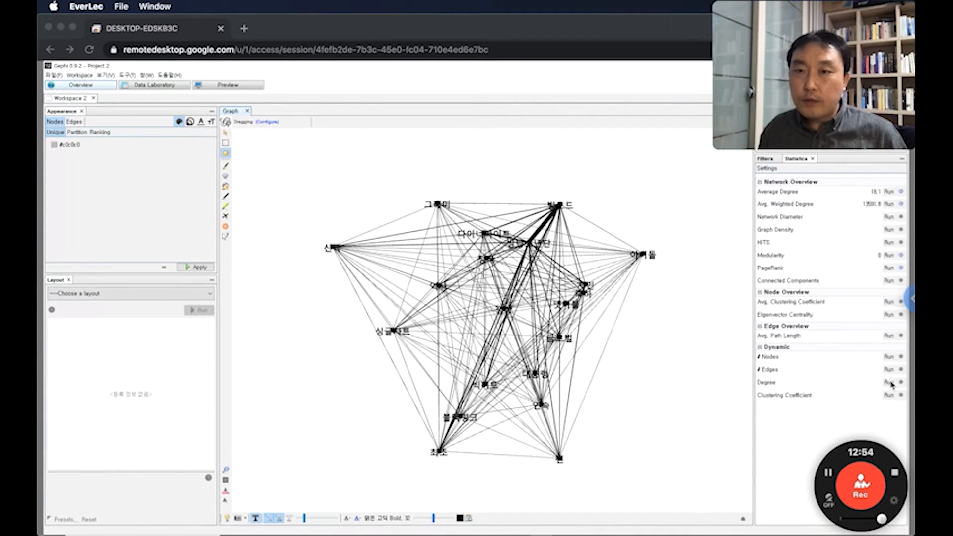
Step: Open the Average Degree report, examine its degree distribution chart, and close the report
{"action": "left_click", "coordinate": [888, 192]}
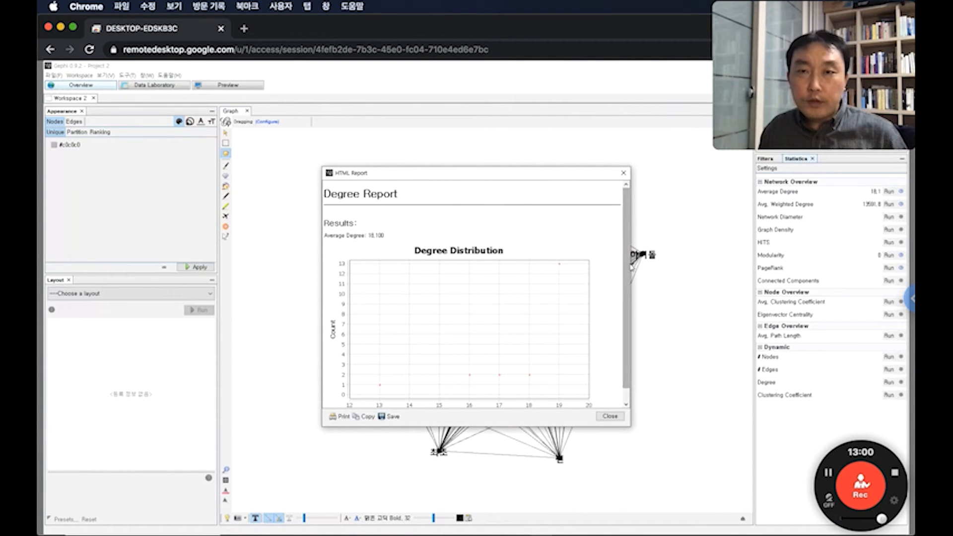
{"action": "left_click_drag", "start_coordinate": [625, 320], "coordinate": [626, 334]}
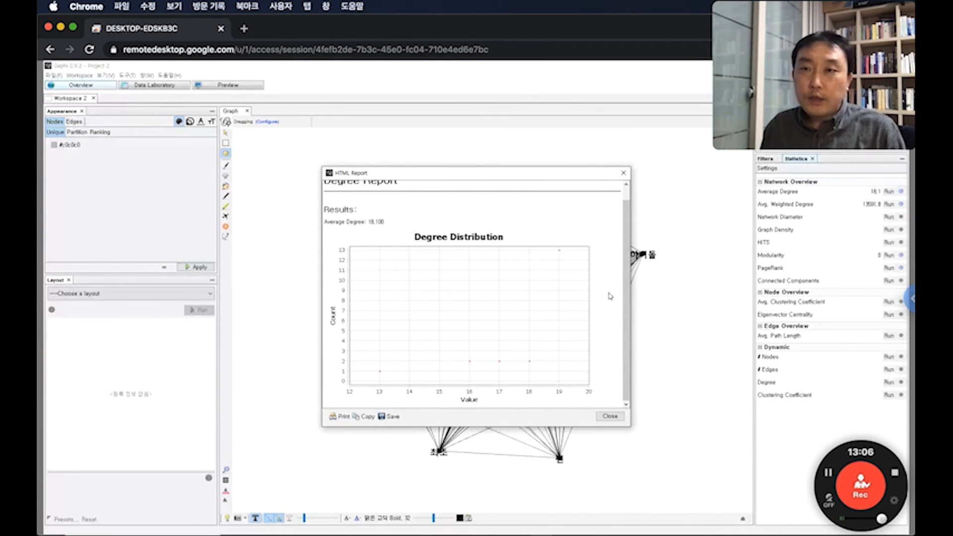
{"action": "left_click", "coordinate": [624, 173]}
{"action": "left_click", "coordinate": [901, 192]}
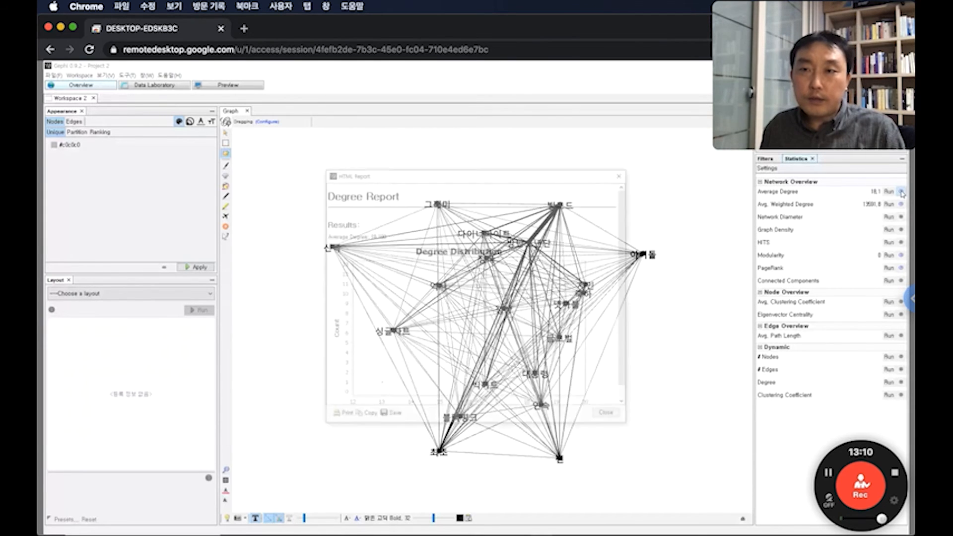
{"action": "left_click", "coordinate": [624, 173]}
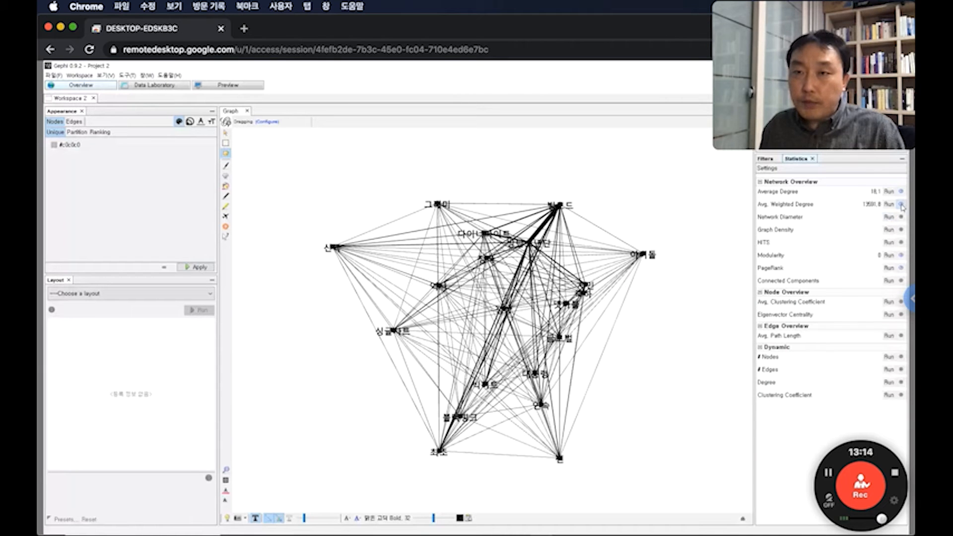
Step: Open the Avg. Weighted Degree report, examine its result and distribution chart, and close the report
{"action": "left_click", "coordinate": [901, 205]}
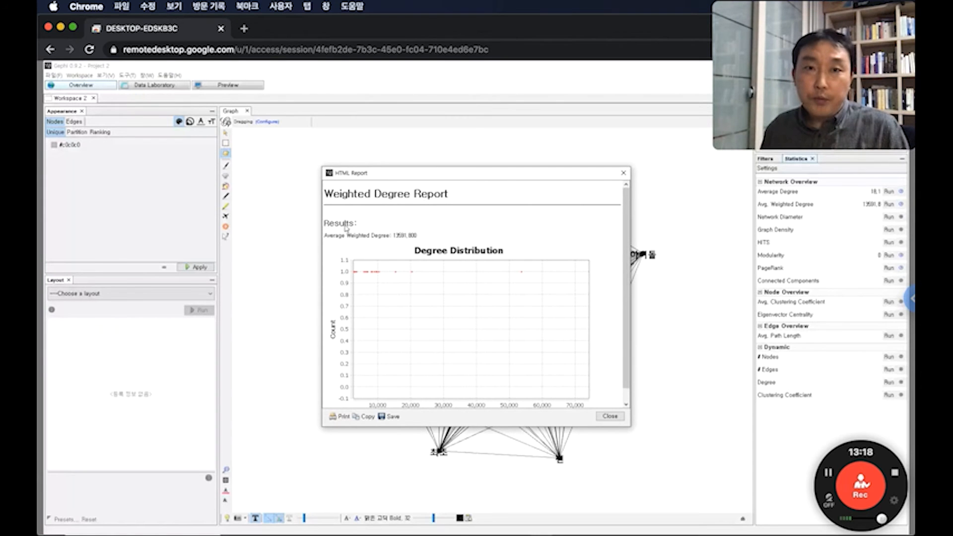
{"action": "left_click_drag", "start_coordinate": [325, 223], "coordinate": [341, 239]}
{"action": "scroll", "coordinate": [399, 247], "scroll_direction": "down", "scroll_amount": 2}
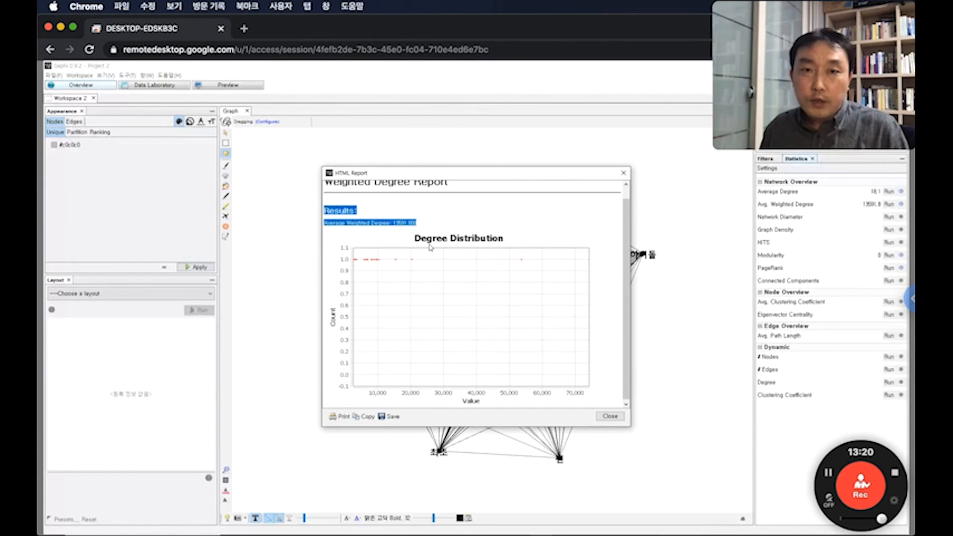
{"action": "left_click", "coordinate": [491, 228]}
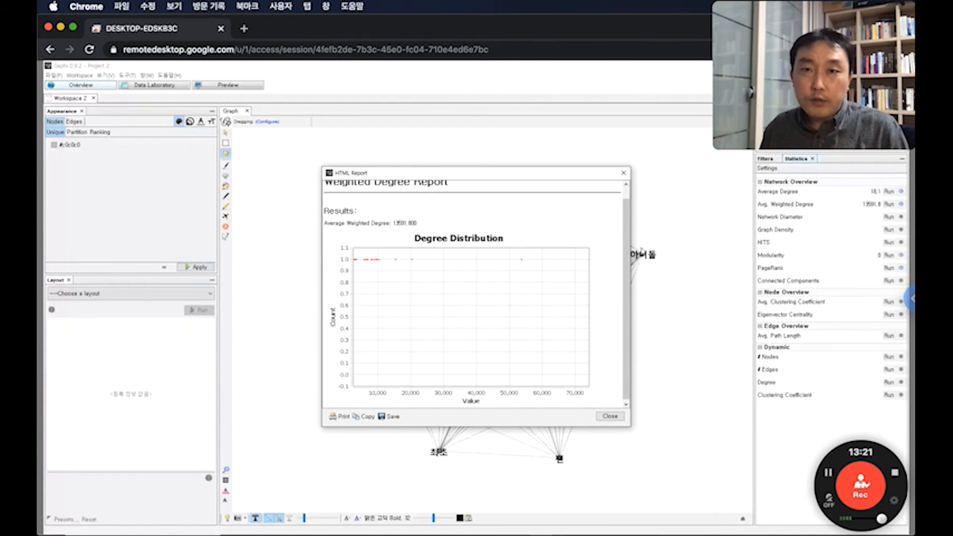
{"action": "left_click", "coordinate": [624, 173]}
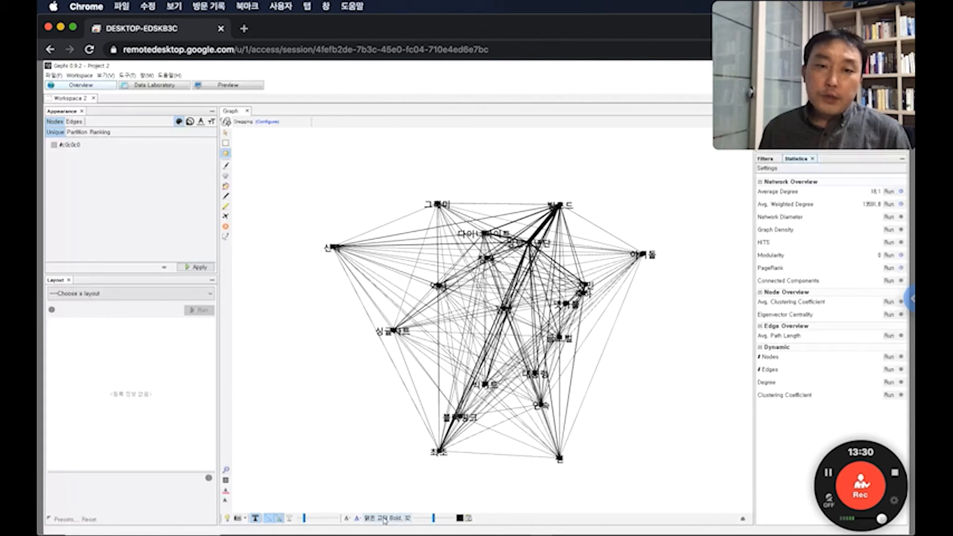
Step: Change the font family of the graph's node labels to Arial
{"action": "left_click", "coordinate": [385, 519]}
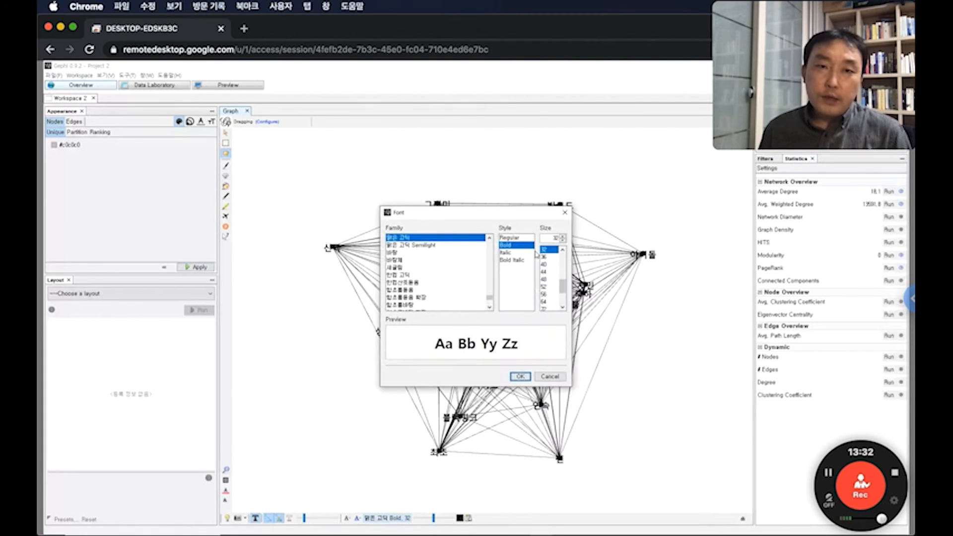
{"action": "left_click_drag", "start_coordinate": [490, 302], "coordinate": [494, 237]}
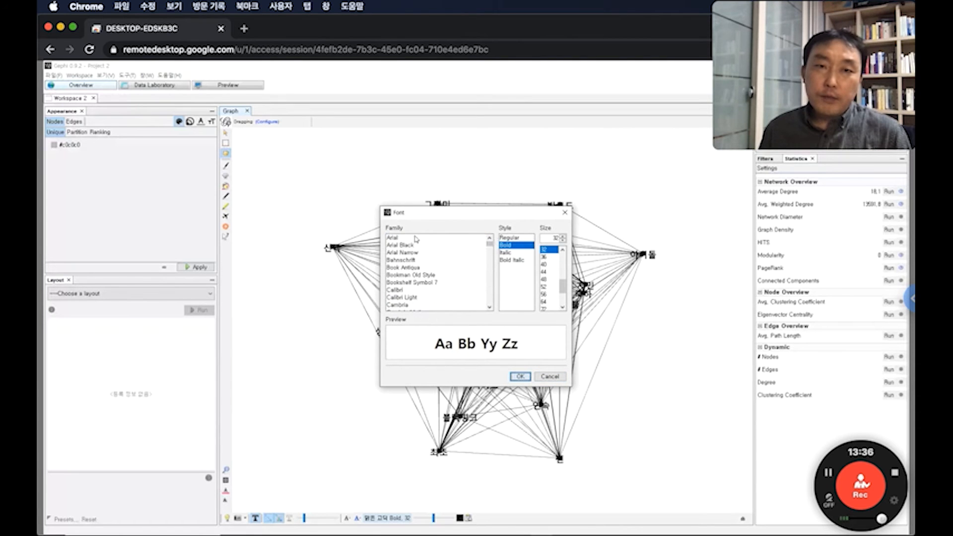
{"action": "left_click", "coordinate": [401, 238]}
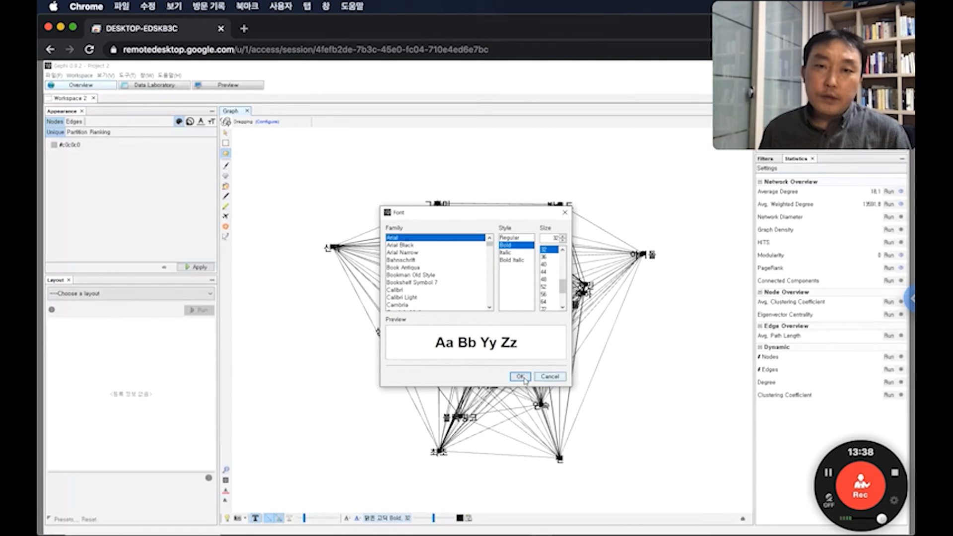
{"action": "left_click", "coordinate": [520, 377]}
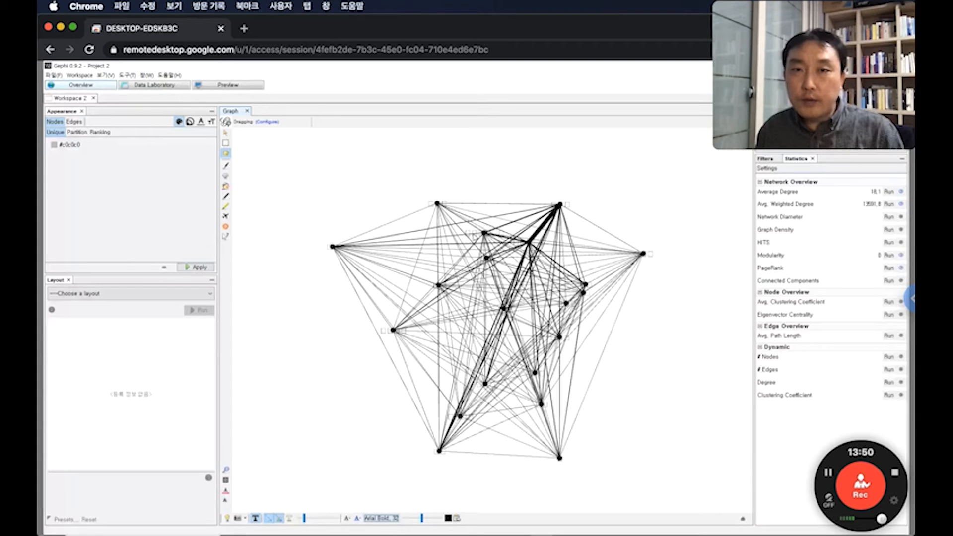
Step: Set the node label font family to 맑은 고딕 so that the Korean keywords can be rendered
{"action": "left_click", "coordinate": [381, 518]}
{"action": "left_click_drag", "start_coordinate": [491, 247], "coordinate": [492, 295]}
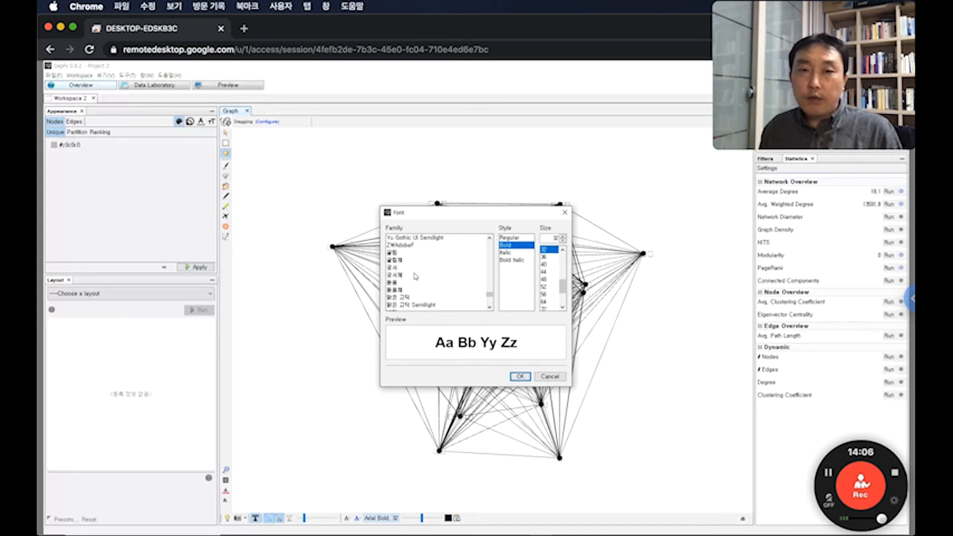
{"action": "left_click", "coordinate": [394, 253]}
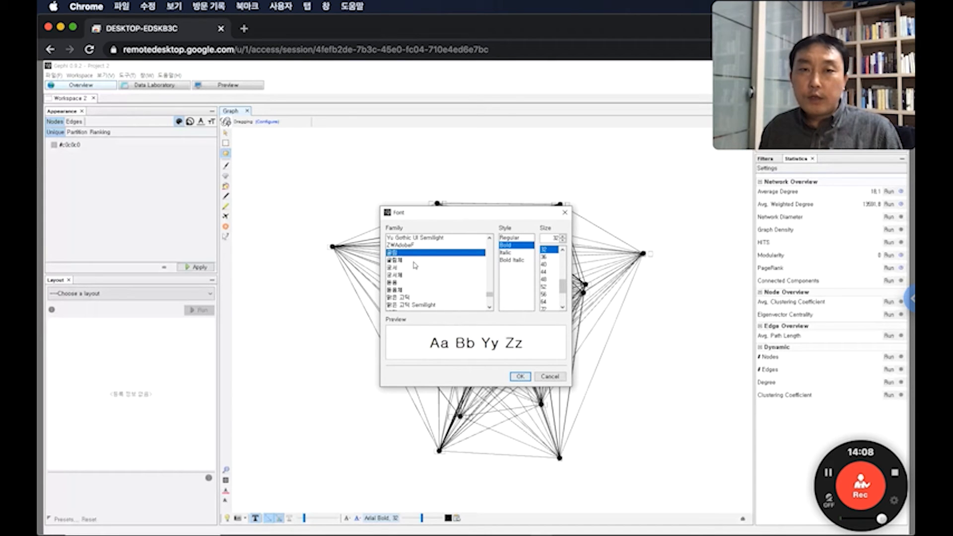
{"action": "left_click", "coordinate": [409, 298]}
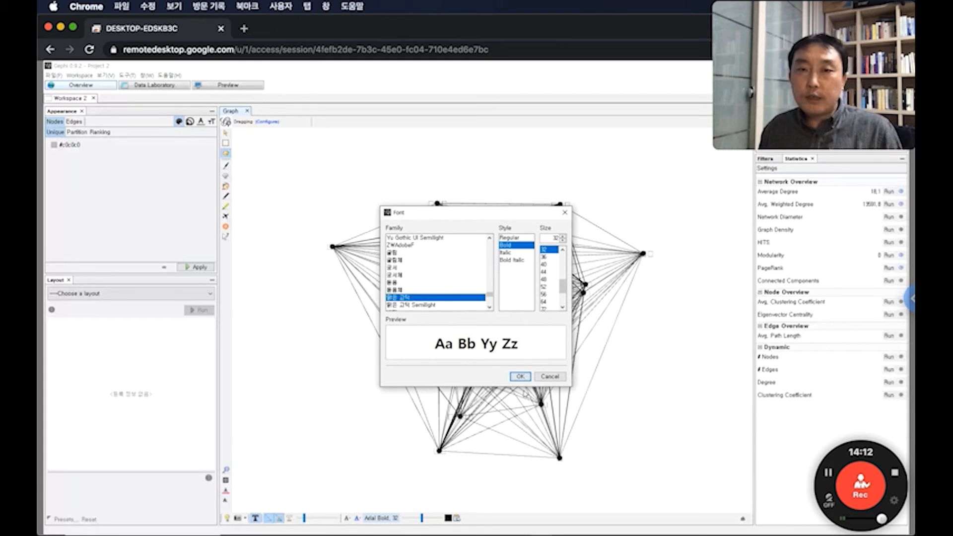
{"action": "left_click", "coordinate": [519, 377]}
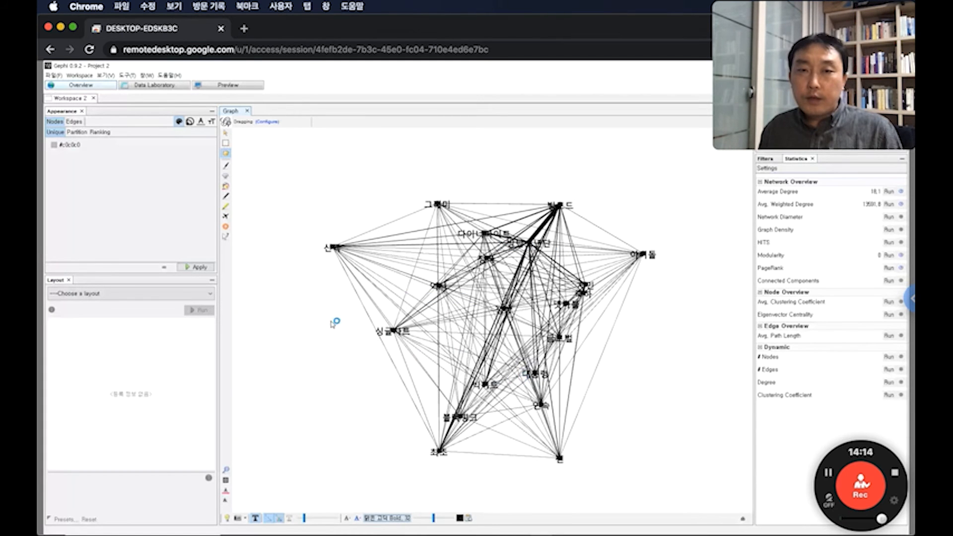
Step: Enlarge the node labels on the graph to nearly the maximum label size
{"action": "left_click_drag", "start_coordinate": [425, 520], "coordinate": [439, 520]}
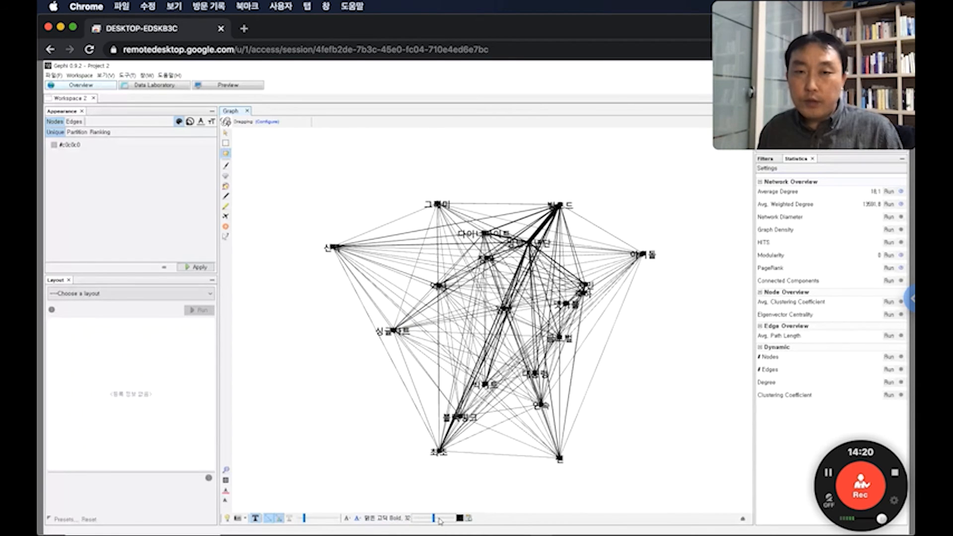
{"action": "left_click", "coordinate": [442, 520]}
{"action": "left_click", "coordinate": [435, 520]}
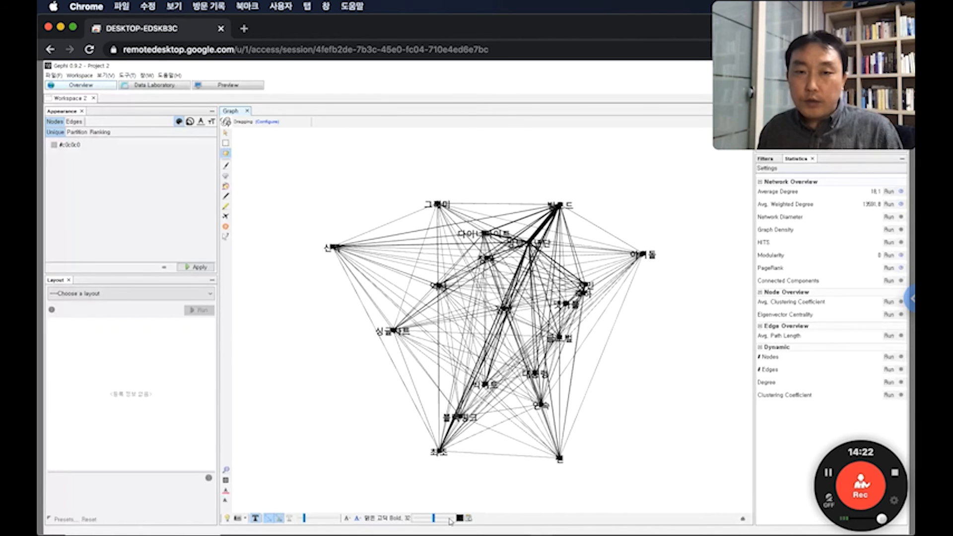
{"action": "left_click", "coordinate": [449, 521]}
{"action": "left_click", "coordinate": [448, 521]}
{"action": "left_click", "coordinate": [448, 521]}
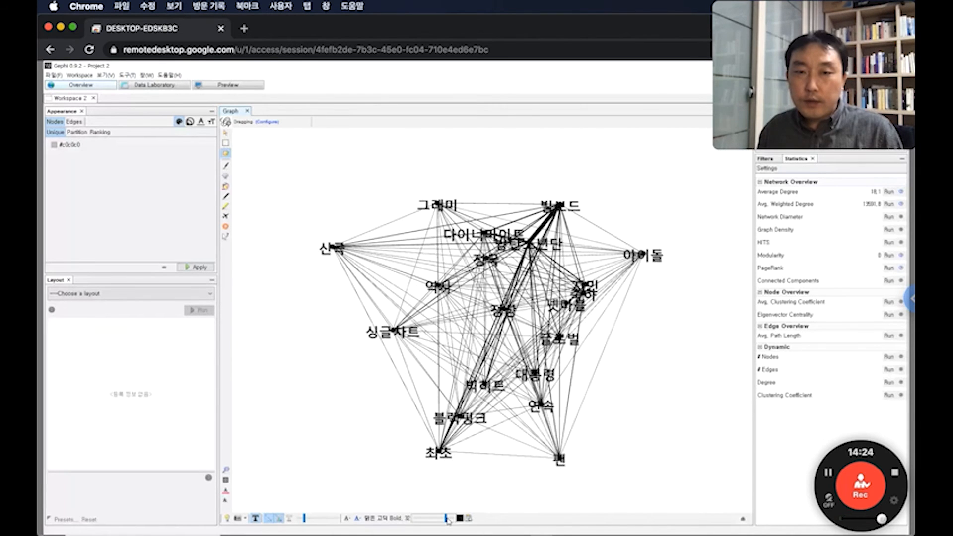
{"action": "left_click", "coordinate": [455, 521]}
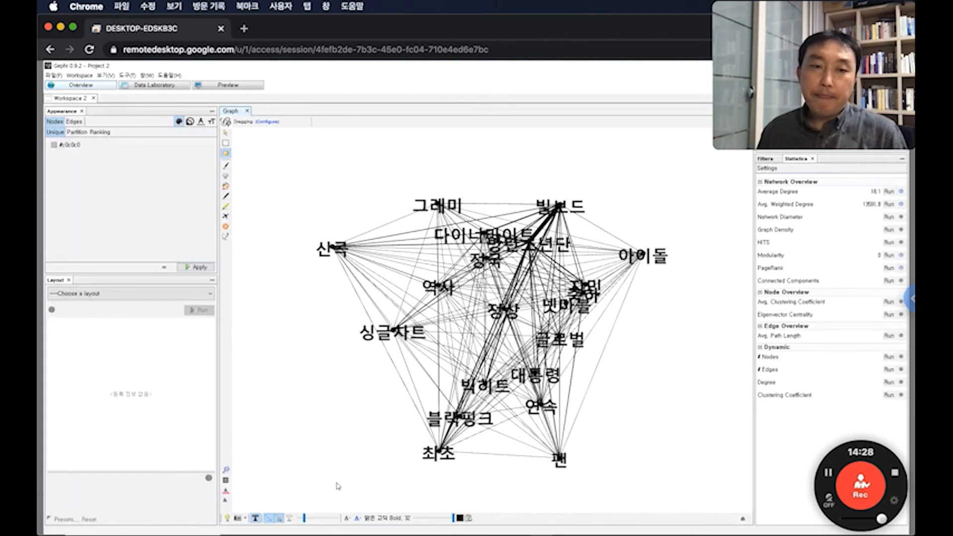
Step: Adjust the edge thickness of the graph, leaving the edge lines slightly thinner
{"action": "left_click", "coordinate": [323, 524]}
{"action": "left_click", "coordinate": [323, 524]}
{"action": "left_click", "coordinate": [331, 520]}
{"action": "mouse_move", "coordinate": [317, 520]}
{"action": "left_mouse_down"}
{"action": "mouse_move", "coordinate": [345, 522]}
{"action": "mouse_move", "coordinate": [303, 521]}
{"action": "left_mouse_up"}
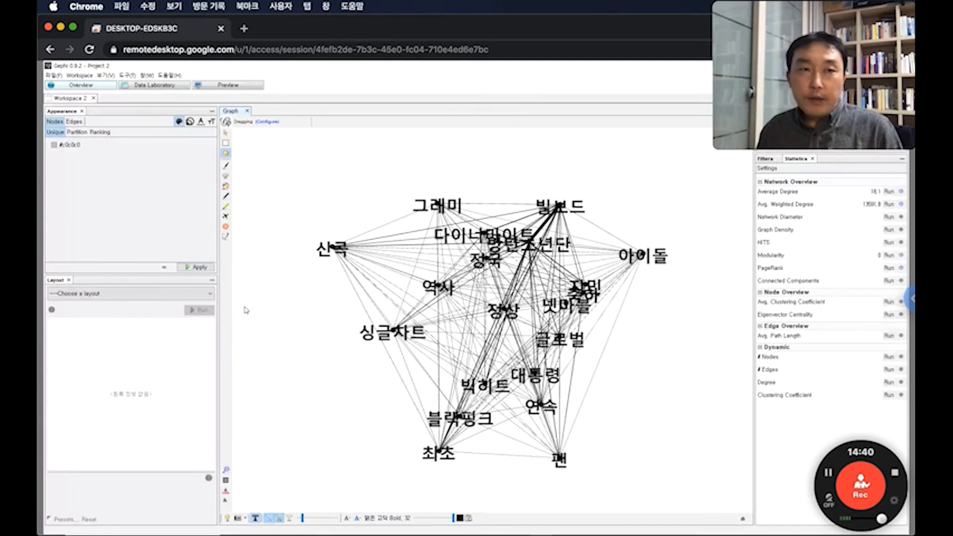
Step: Look through the available layout algorithms for the graph without choosing one
{"action": "left_click", "coordinate": [209, 294]}
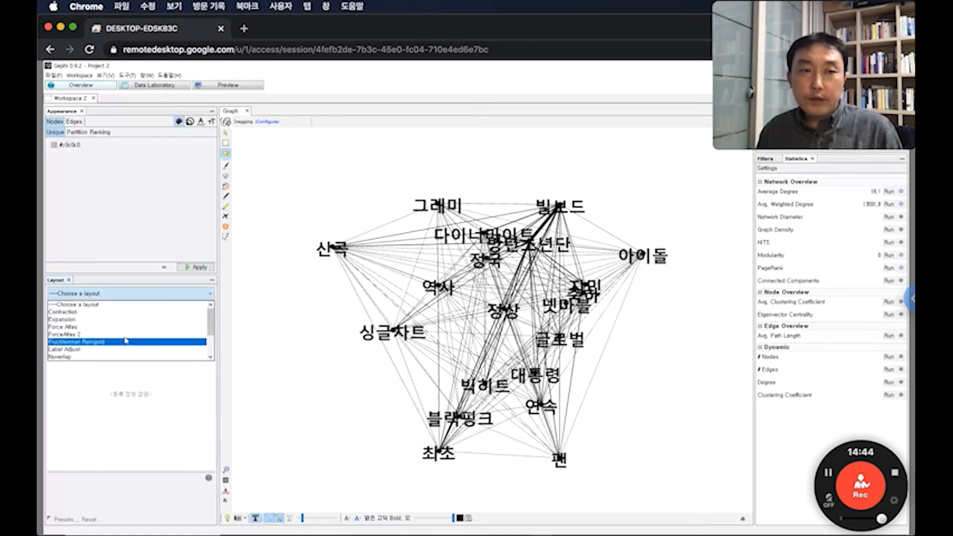
{"action": "scroll", "coordinate": [127, 336], "scroll_direction": "down", "scroll_amount": 2}
{"action": "scroll", "coordinate": [126, 334], "scroll_direction": "up", "scroll_amount": 2}
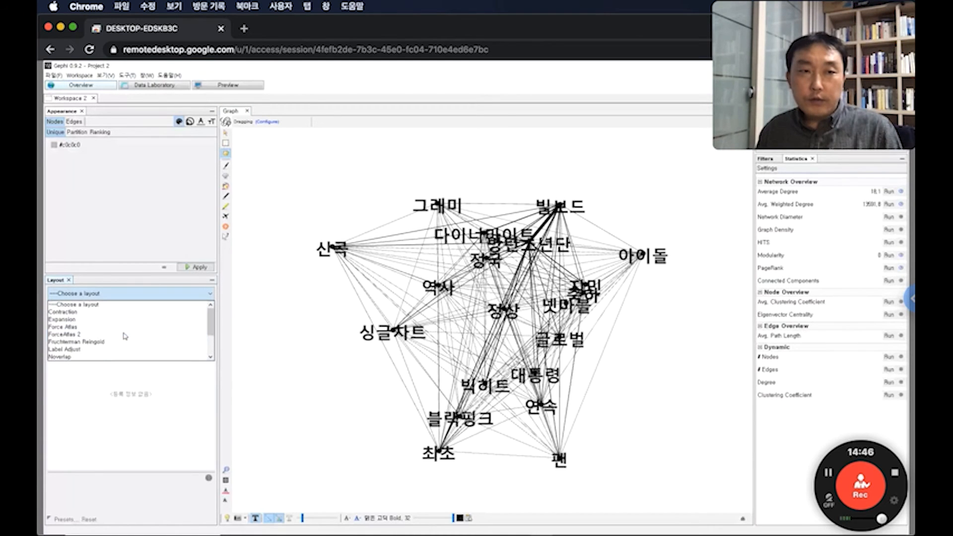
{"action": "left_click", "coordinate": [360, 445]}
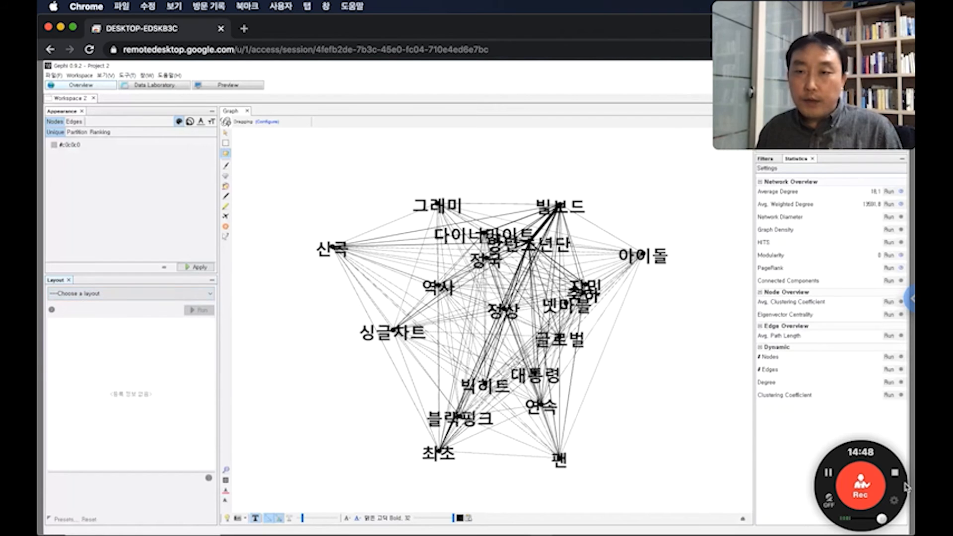
{"action": "left_click_drag", "start_coordinate": [860, 456], "coordinate": [861, 401]}
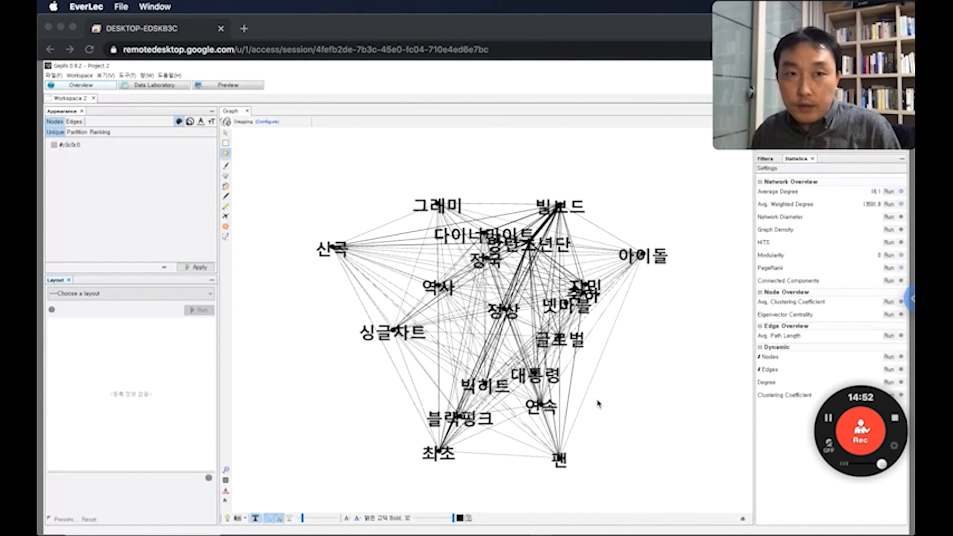
Step: Open the plugin manager and check for plugin updates
{"action": "left_click", "coordinate": [133, 77]}
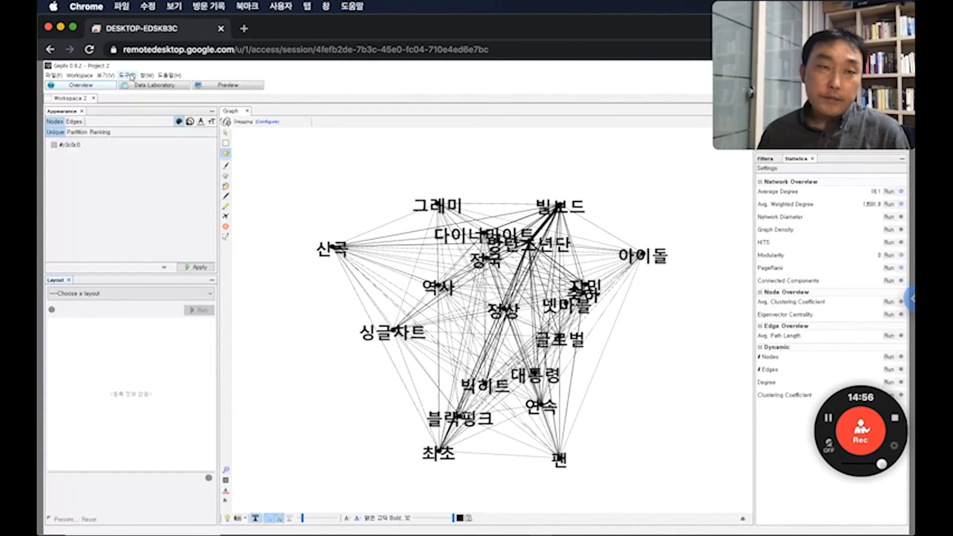
{"action": "left_click", "coordinate": [127, 76]}
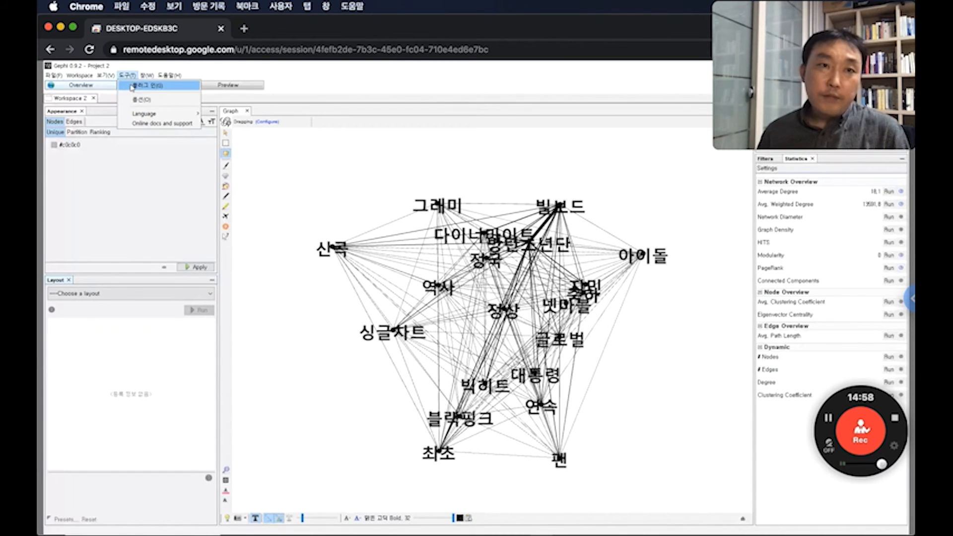
{"action": "left_click", "coordinate": [145, 85]}
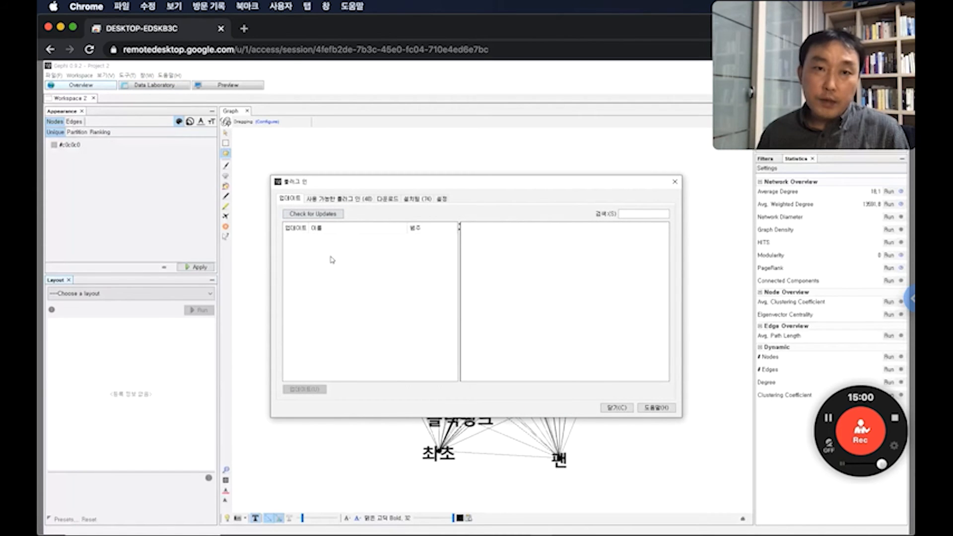
{"action": "left_click", "coordinate": [323, 214]}
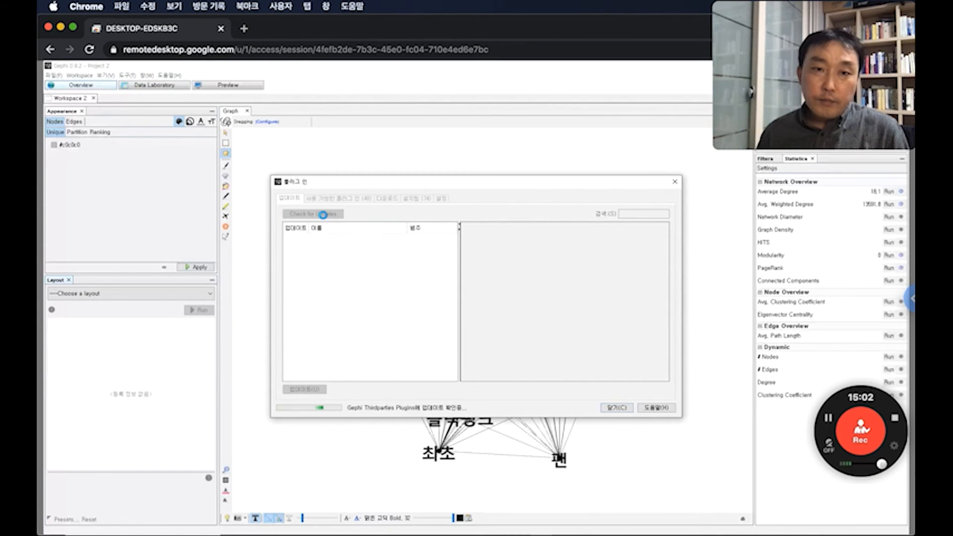
Step: Examine the whole list of available plugins and their categories
{"action": "left_click", "coordinate": [336, 200]}
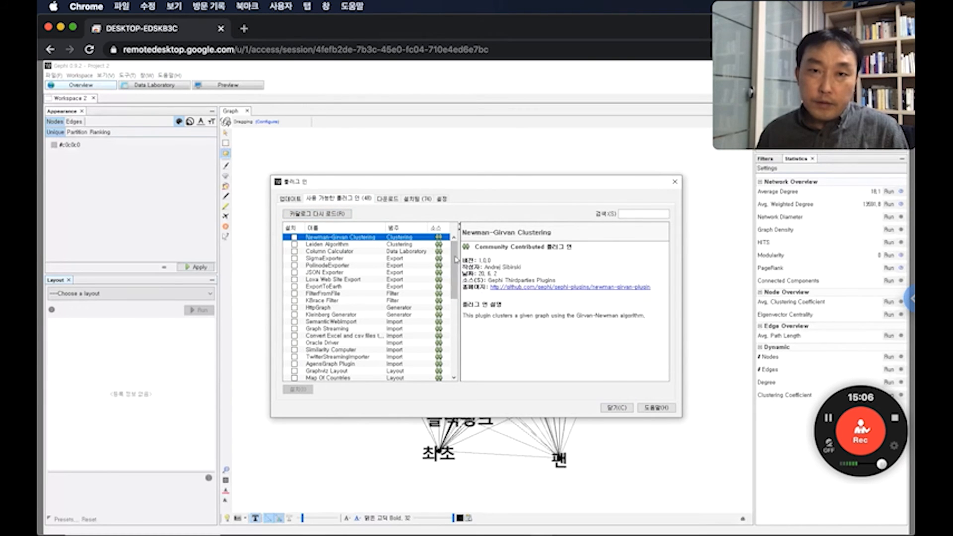
{"action": "left_click_drag", "start_coordinate": [454, 271], "coordinate": [445, 395]}
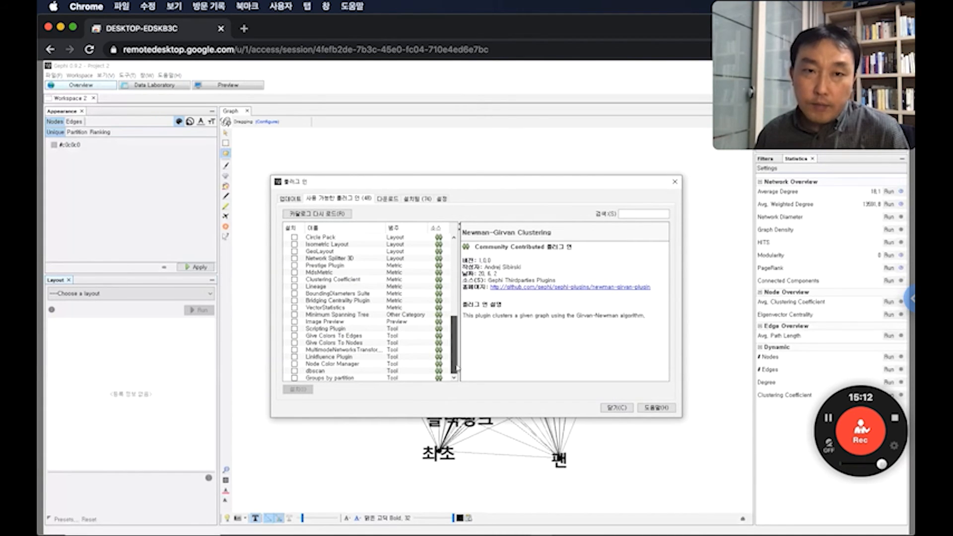
{"action": "scroll", "coordinate": [457, 327], "scroll_direction": "up", "scroll_amount": 10}
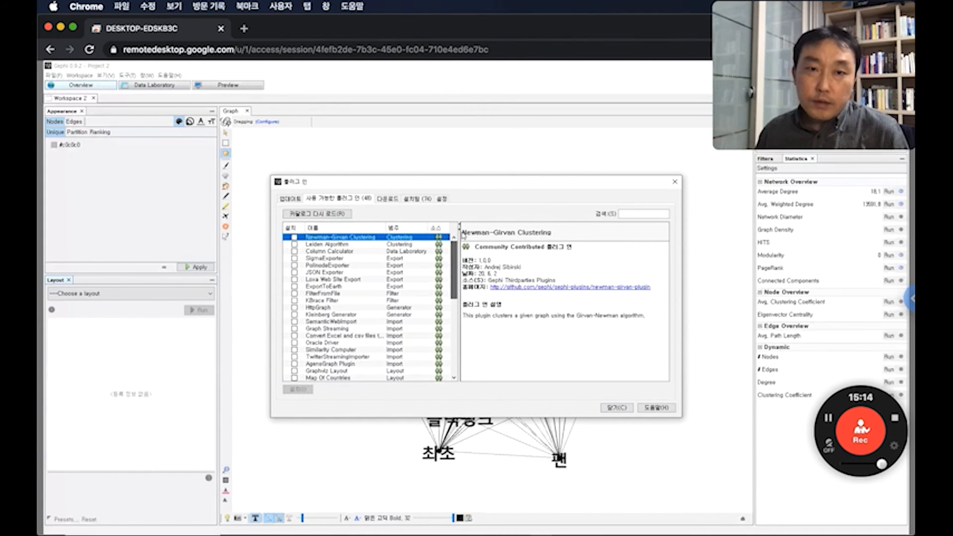
Step: Mark the layout plugins Graphviz Layout, Map Of Countries and MdsLayout for installation
{"action": "left_click", "coordinate": [383, 372]}
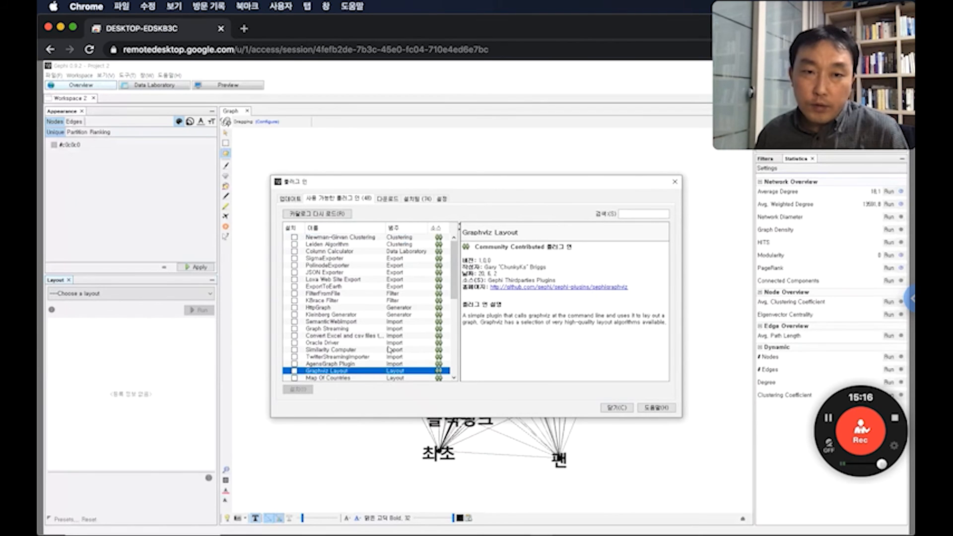
{"action": "scroll", "coordinate": [389, 349], "scroll_direction": "down", "scroll_amount": 6}
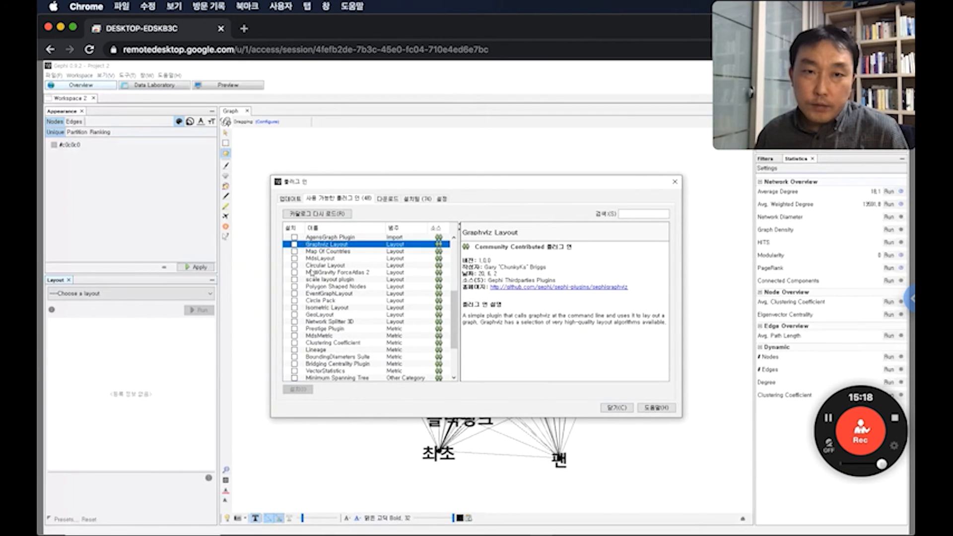
{"action": "left_click", "coordinate": [294, 245]}
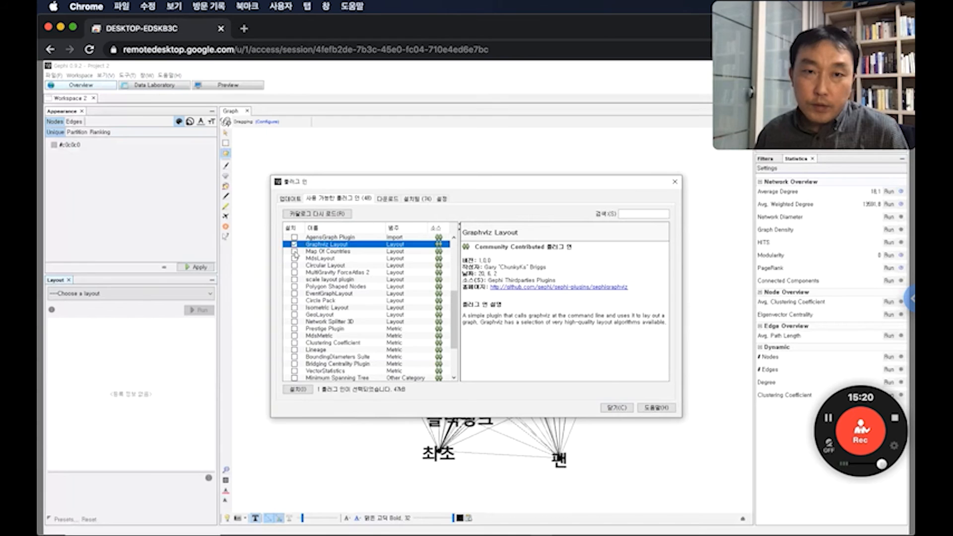
{"action": "left_click", "coordinate": [294, 251]}
{"action": "left_click", "coordinate": [295, 259]}
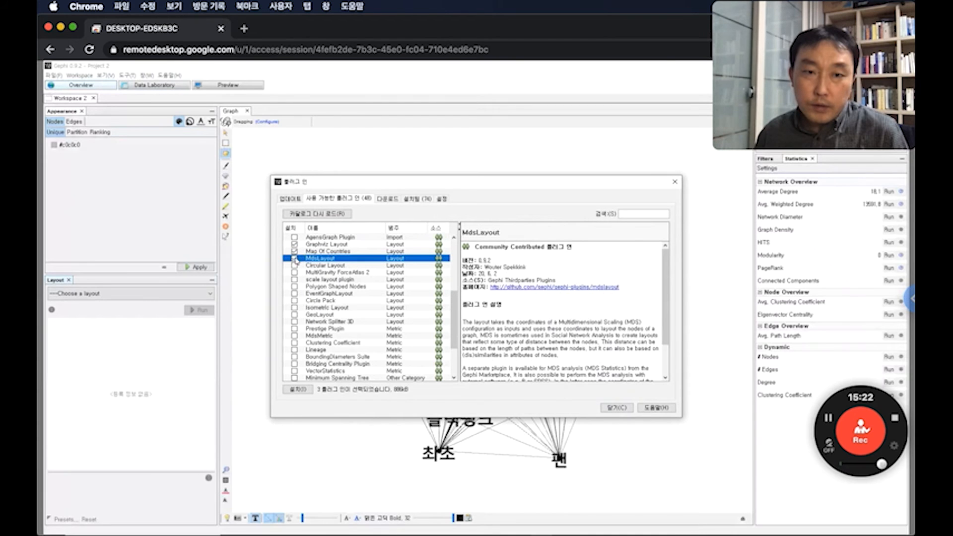
Step: Install the marked layout plugins, accepting the licence terms and unsigned sources, postpone the restart and close the plugin manager
{"action": "left_click", "coordinate": [300, 389]}
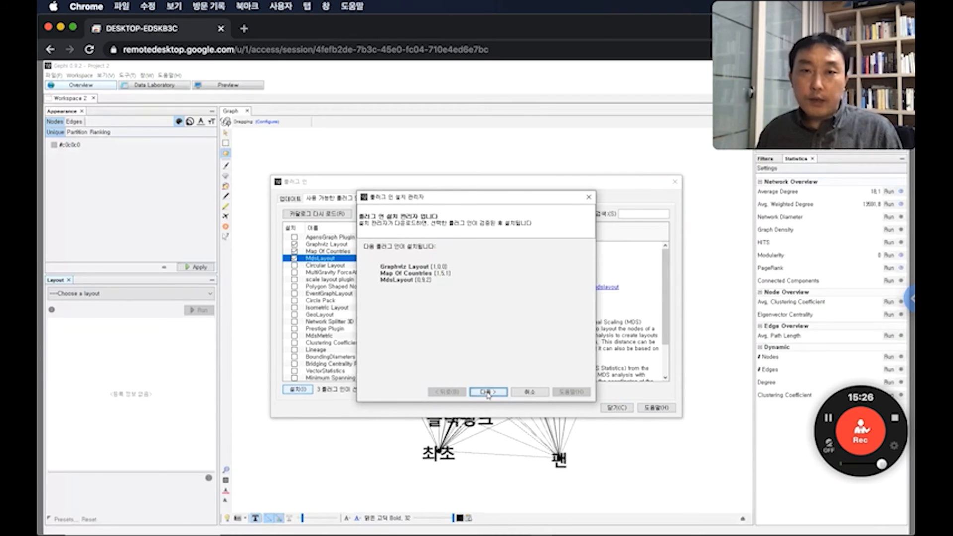
{"action": "left_click", "coordinate": [488, 393]}
{"action": "left_click", "coordinate": [400, 373]}
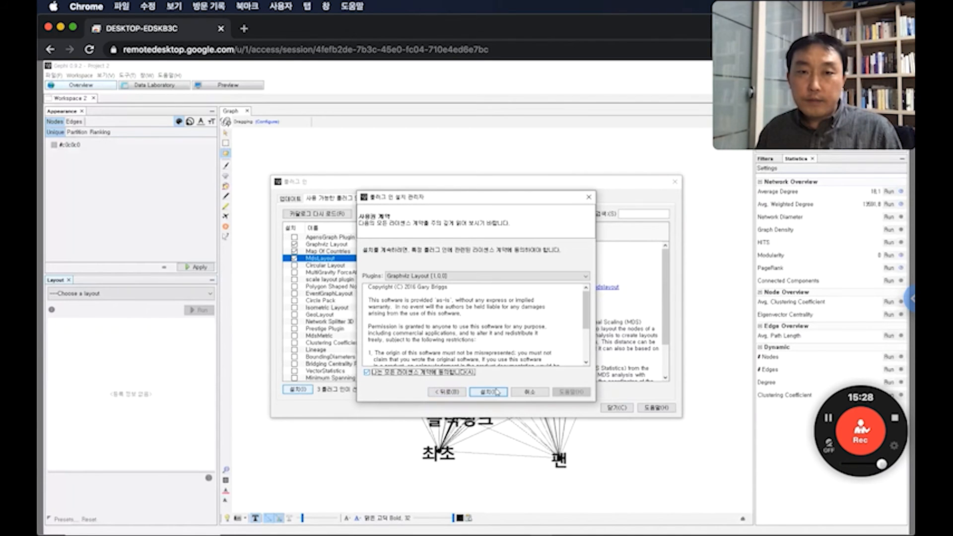
{"action": "left_click", "coordinate": [489, 392]}
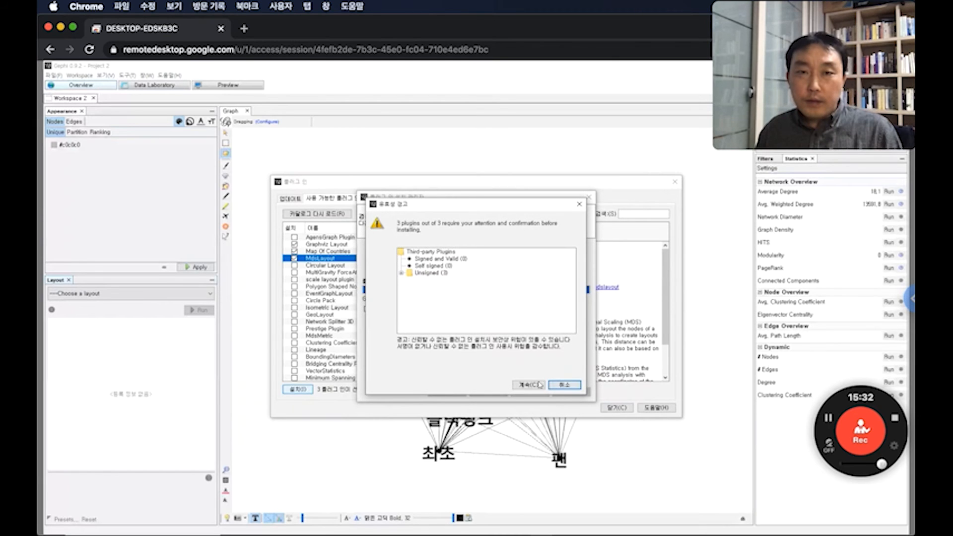
{"action": "left_click", "coordinate": [537, 387]}
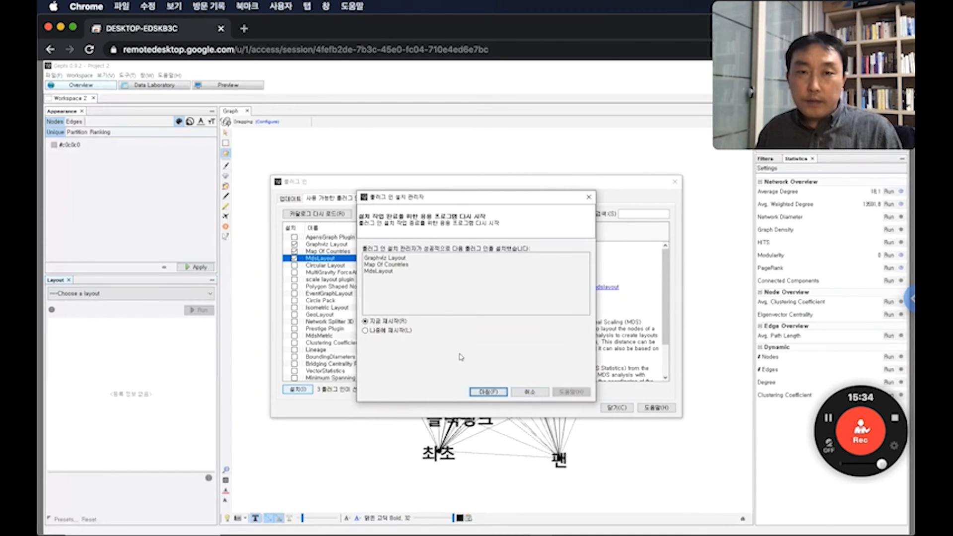
{"action": "left_click", "coordinate": [393, 331]}
{"action": "left_click", "coordinate": [488, 391]}
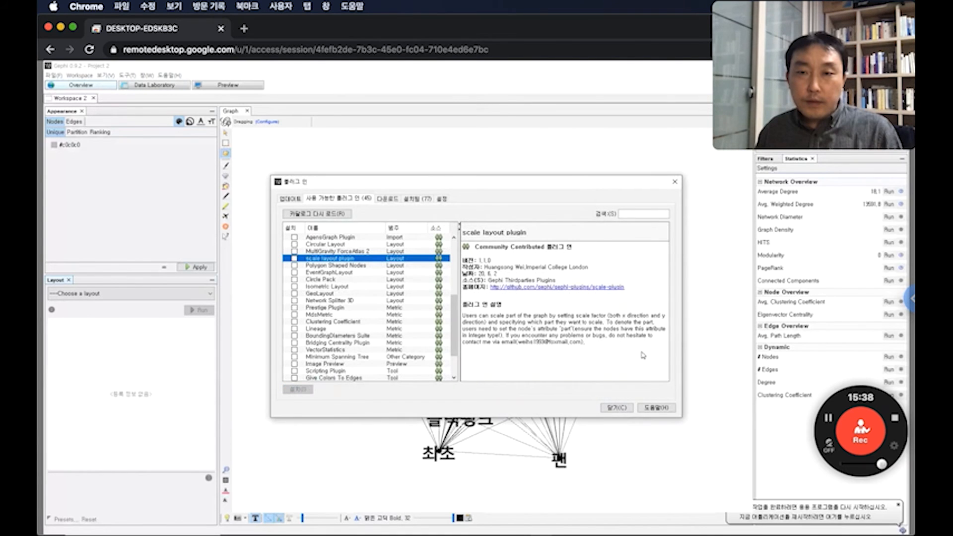
{"action": "left_click", "coordinate": [675, 182]}
Step: Choose the ForceAtlas 2 layout, run it on the keyword graph with its default settings and stop it
{"action": "left_click", "coordinate": [144, 293]}
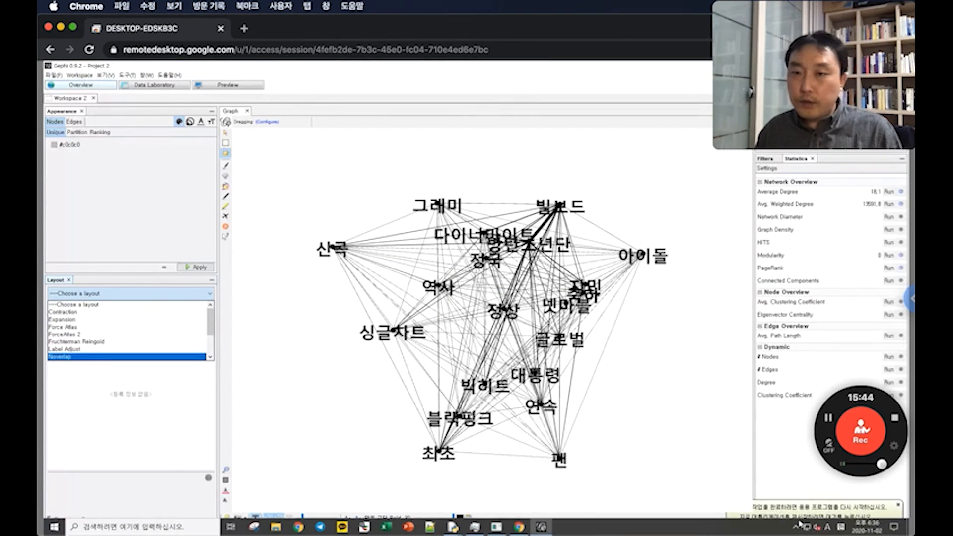
{"action": "left_click_drag", "start_coordinate": [861, 400], "coordinate": [861, 459]}
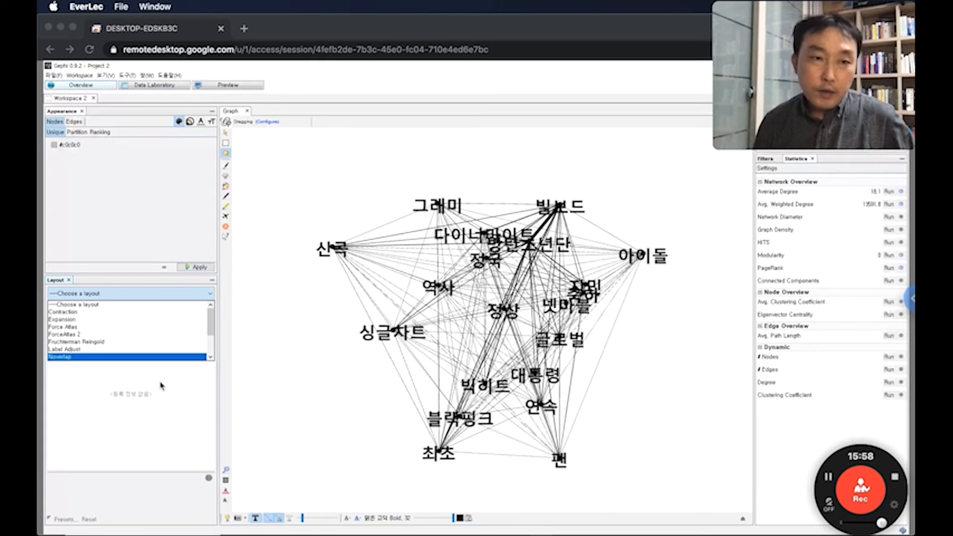
{"action": "left_click", "coordinate": [133, 423]}
{"action": "key", "text": "Up"}
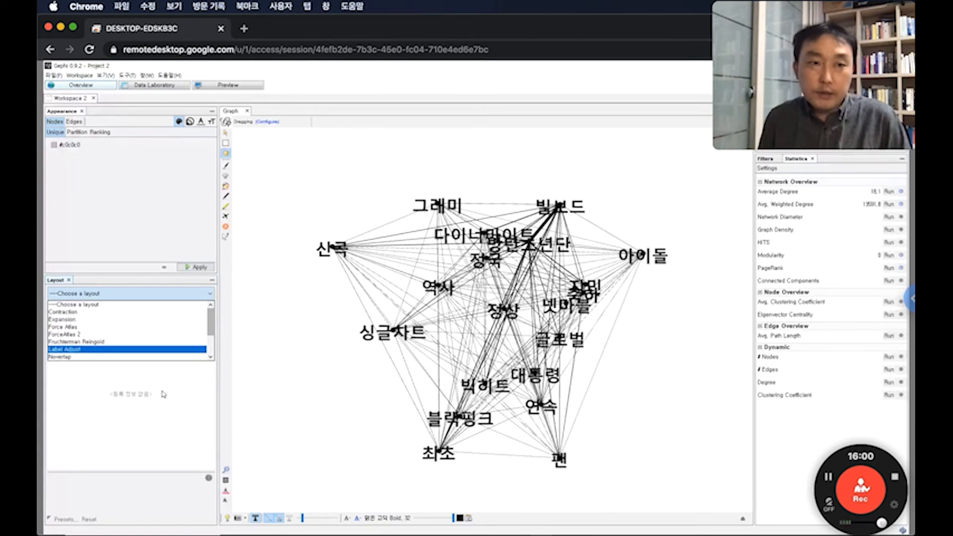
{"action": "scroll", "coordinate": [198, 355], "scroll_direction": "down", "scroll_amount": 5}
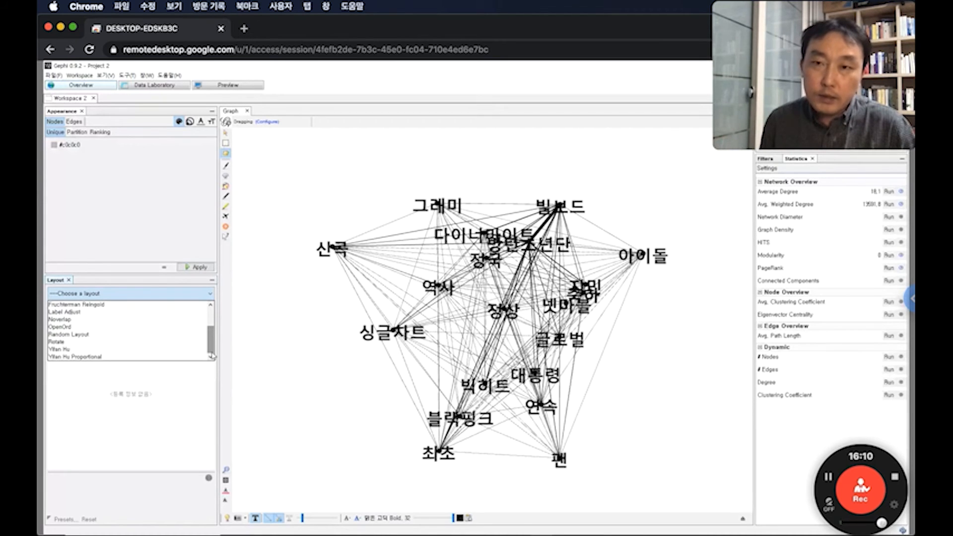
{"action": "left_click_drag", "start_coordinate": [213, 355], "coordinate": [215, 346]}
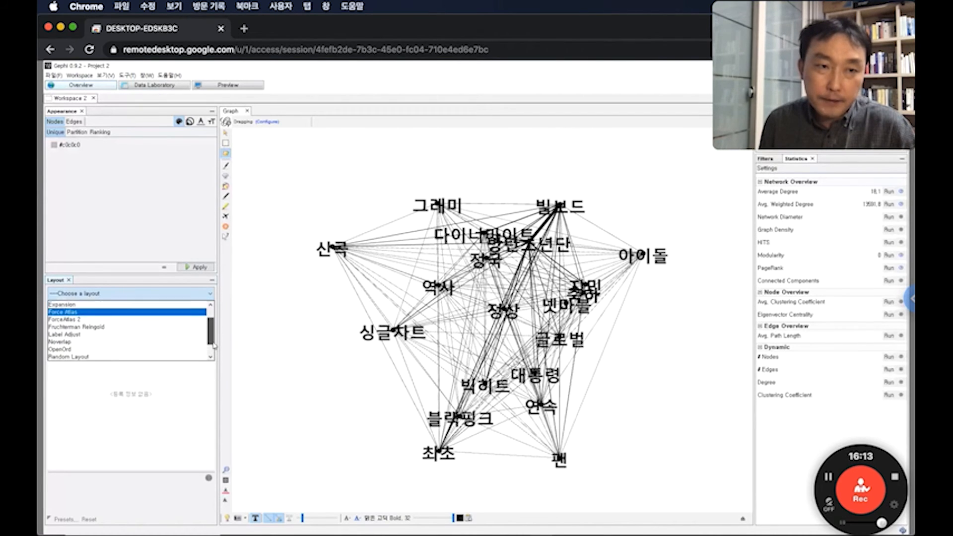
{"action": "left_click", "coordinate": [66, 320]}
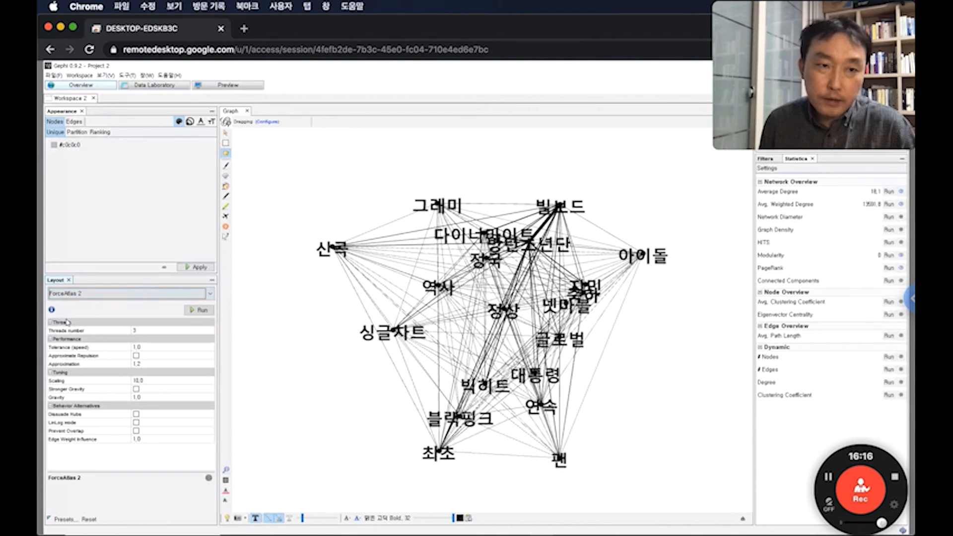
{"action": "left_click", "coordinate": [198, 310]}
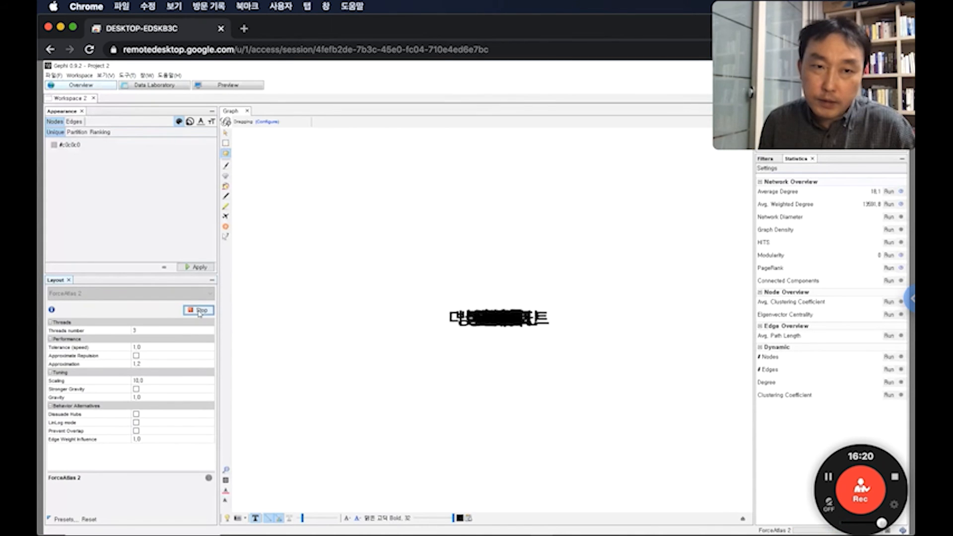
{"action": "left_click", "coordinate": [198, 310]}
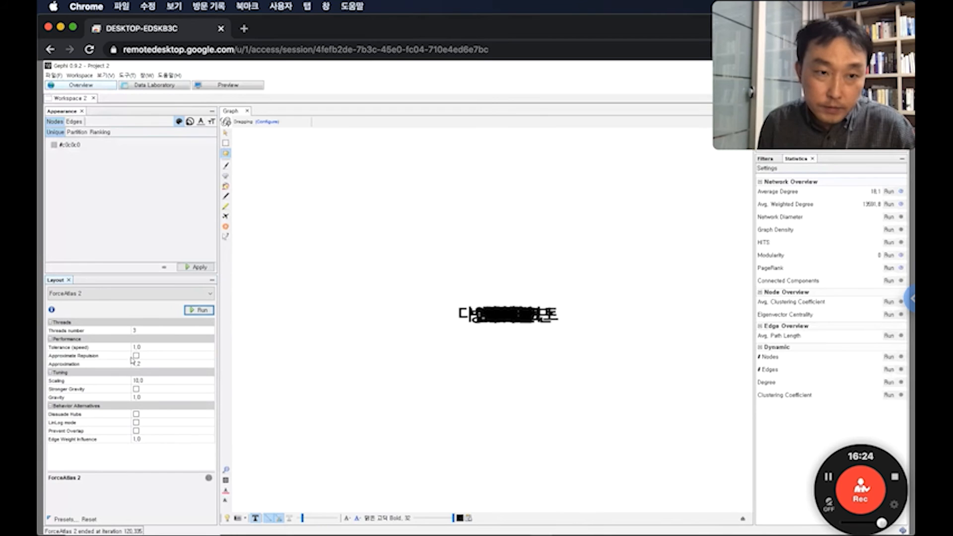
Step: Enable Stronger Gravity for ForceAtlas 2, run the layout again and stop it
{"action": "left_click", "coordinate": [136, 389]}
{"action": "left_click", "coordinate": [199, 311]}
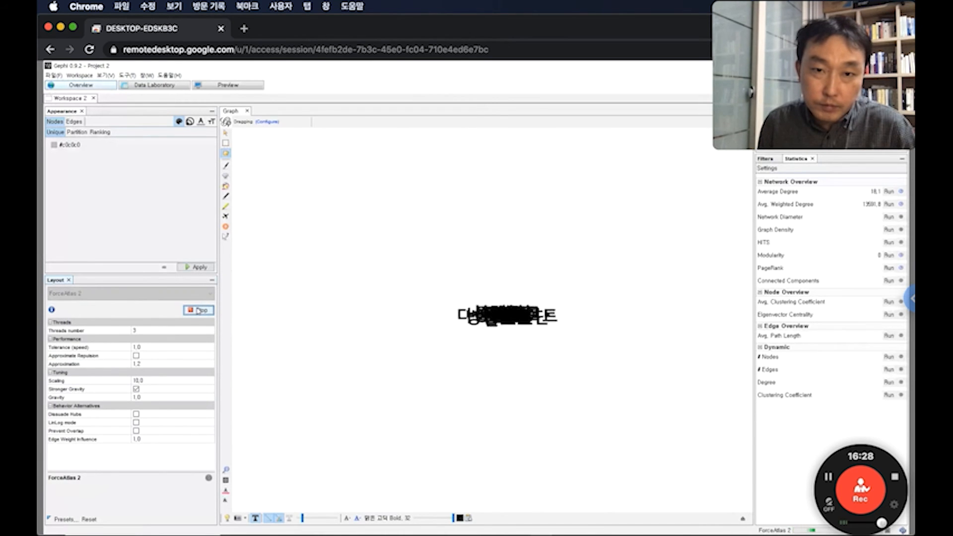
{"action": "left_click", "coordinate": [199, 310]}
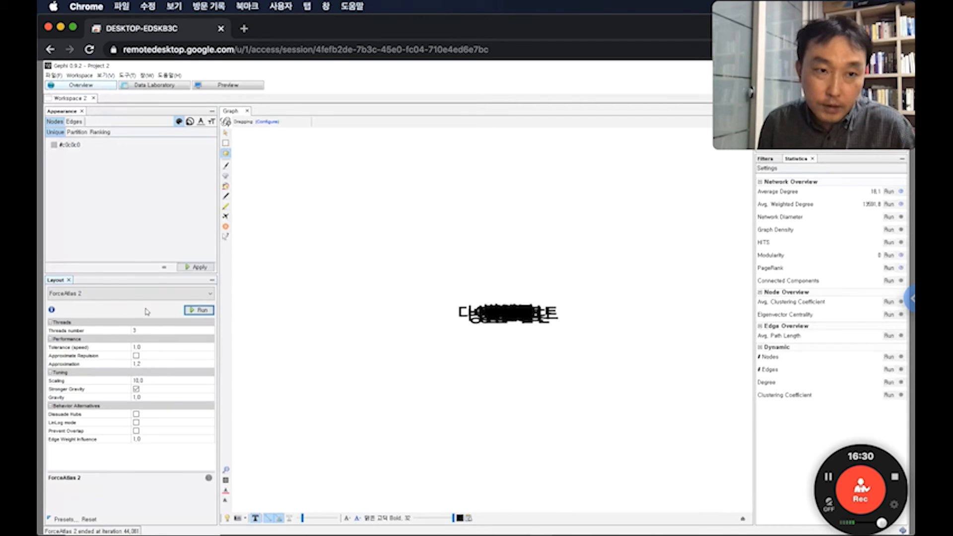
Step: Run the Label Adjust layout to spread the overlapping node labels apart
{"action": "left_click", "coordinate": [129, 293]}
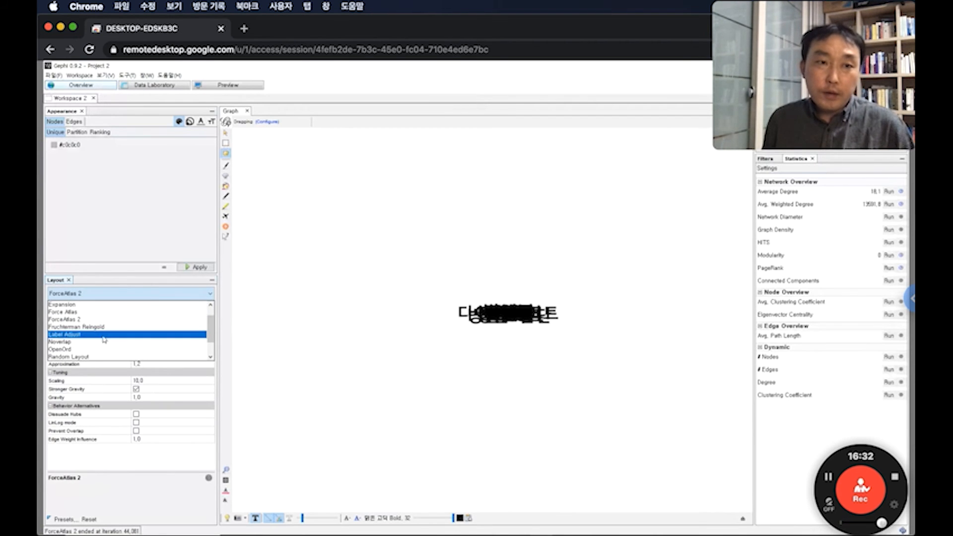
{"action": "left_click", "coordinate": [67, 335]}
{"action": "left_click", "coordinate": [201, 310]}
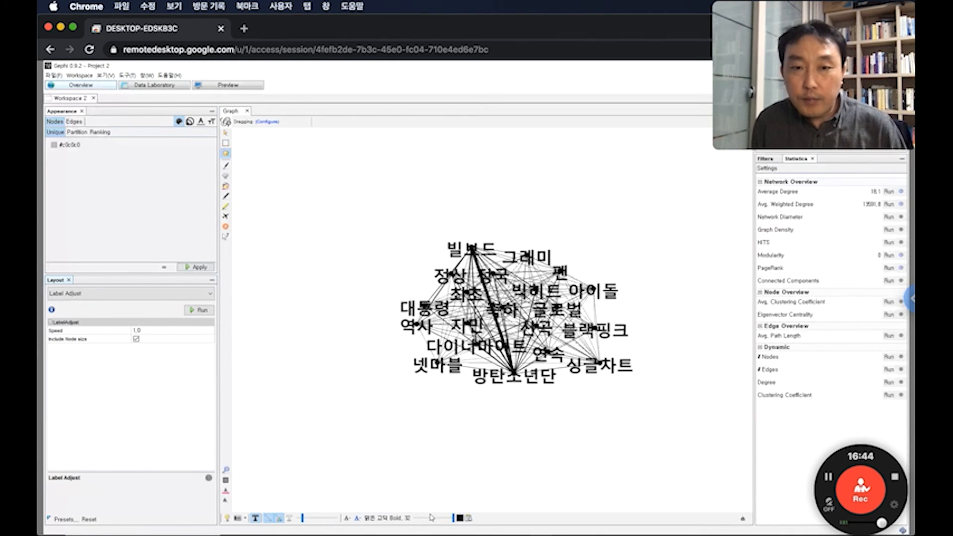
Step: Reduce the size of the node labels in the graph slightly
{"action": "left_click", "coordinate": [458, 519]}
{"action": "left_click", "coordinate": [458, 520]}
{"action": "left_click_drag", "start_coordinate": [448, 519], "coordinate": [442, 521]}
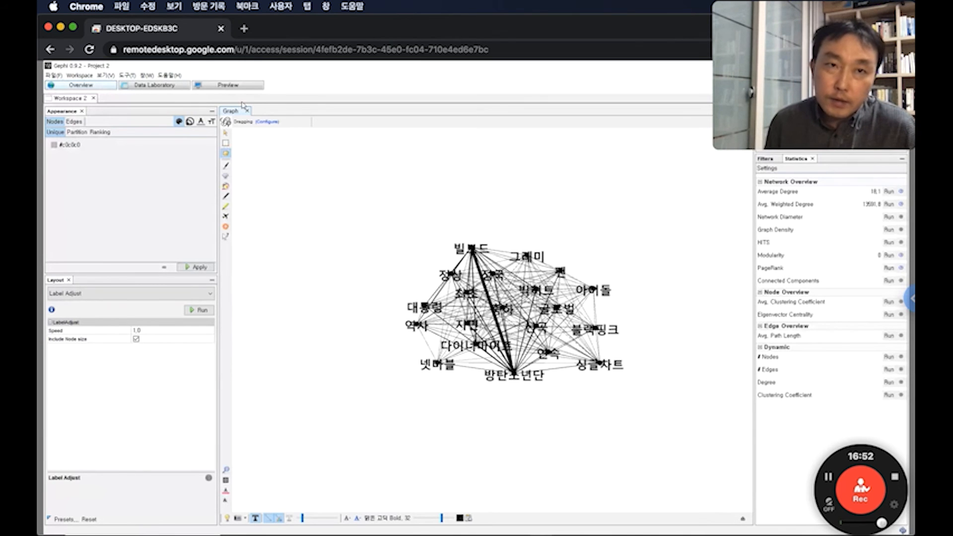
Step: Switch to the Preview workspace and refresh it to render the graph with the Default preset
{"action": "left_click", "coordinate": [218, 88]}
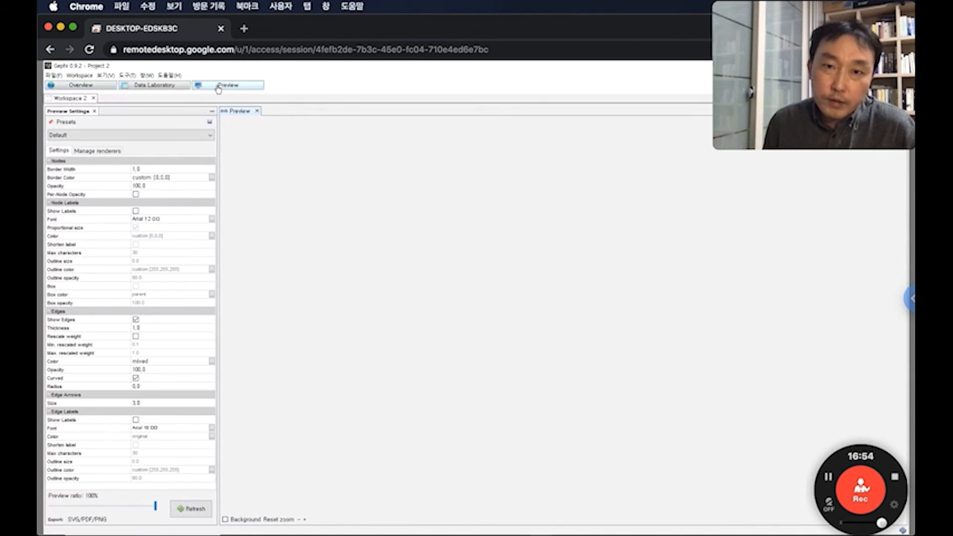
{"action": "left_click", "coordinate": [199, 509]}
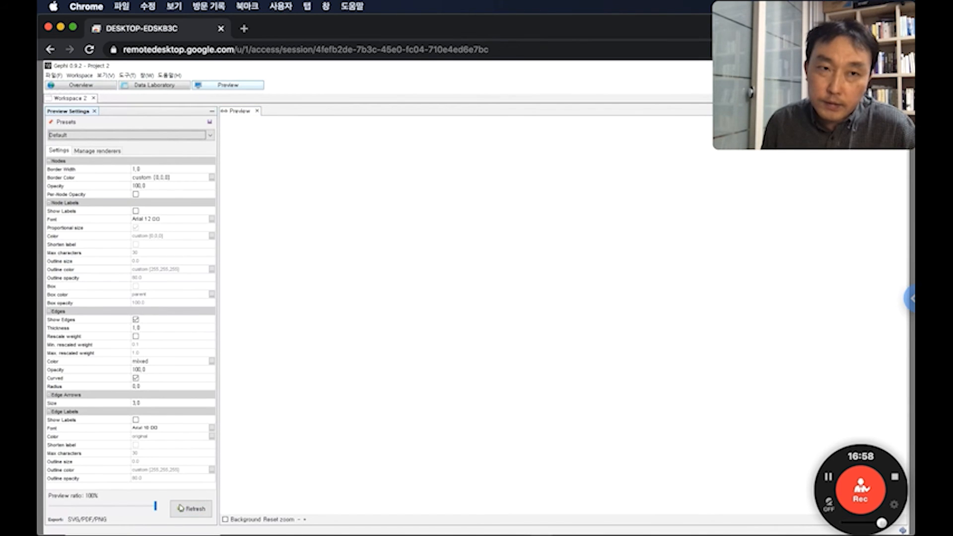
{"action": "left_click", "coordinate": [183, 509]}
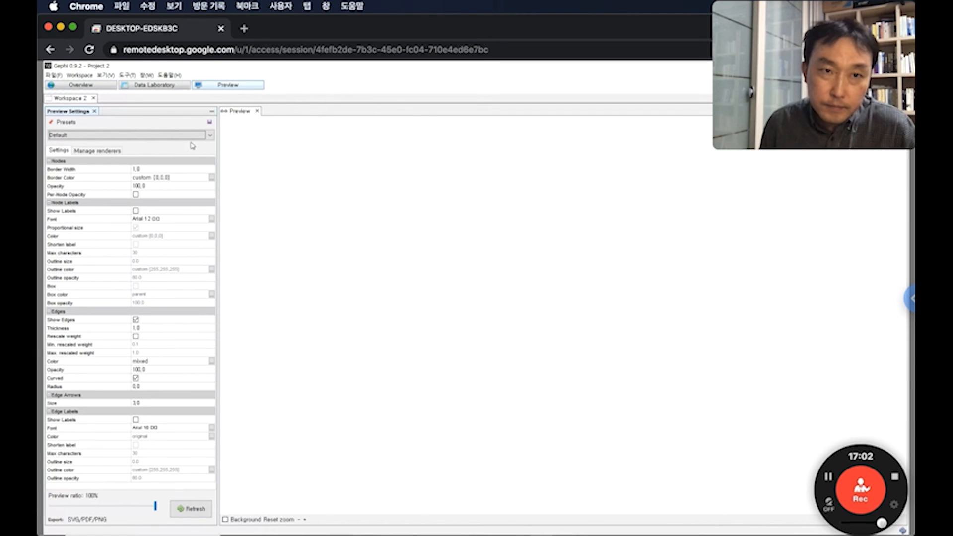
{"action": "left_click", "coordinate": [466, 321]}
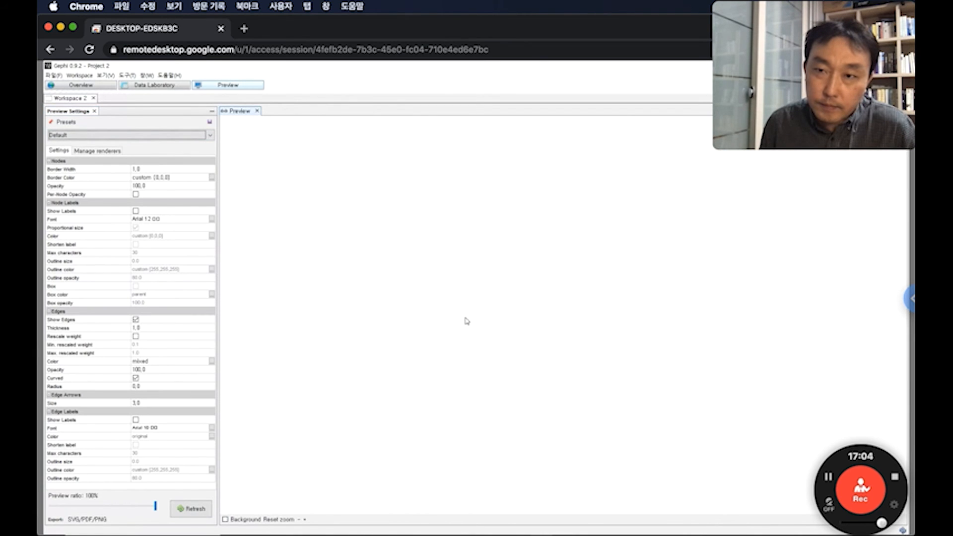
{"action": "left_click", "coordinate": [194, 511]}
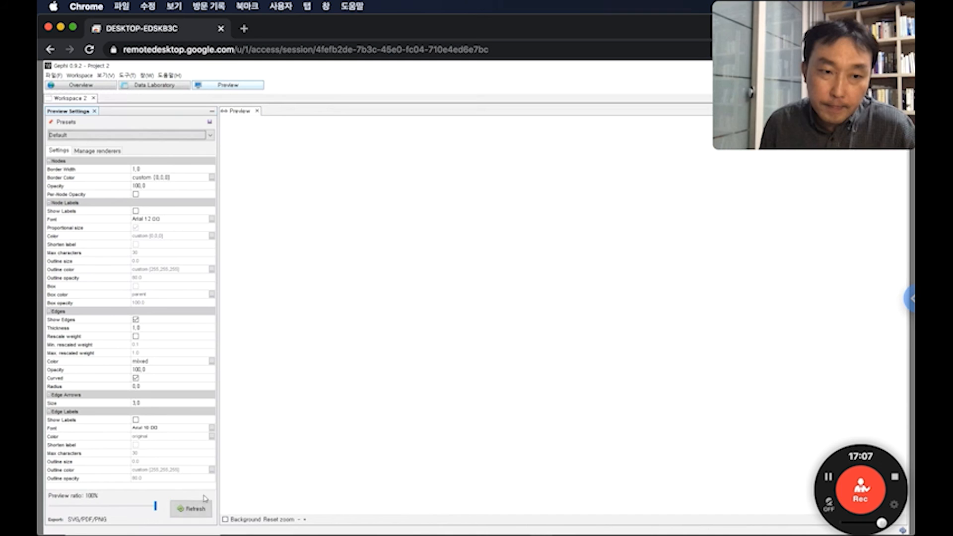
Step: Turn on node labels in the preview settings and refresh the preview
{"action": "left_click", "coordinate": [139, 214]}
{"action": "left_click", "coordinate": [194, 511]}
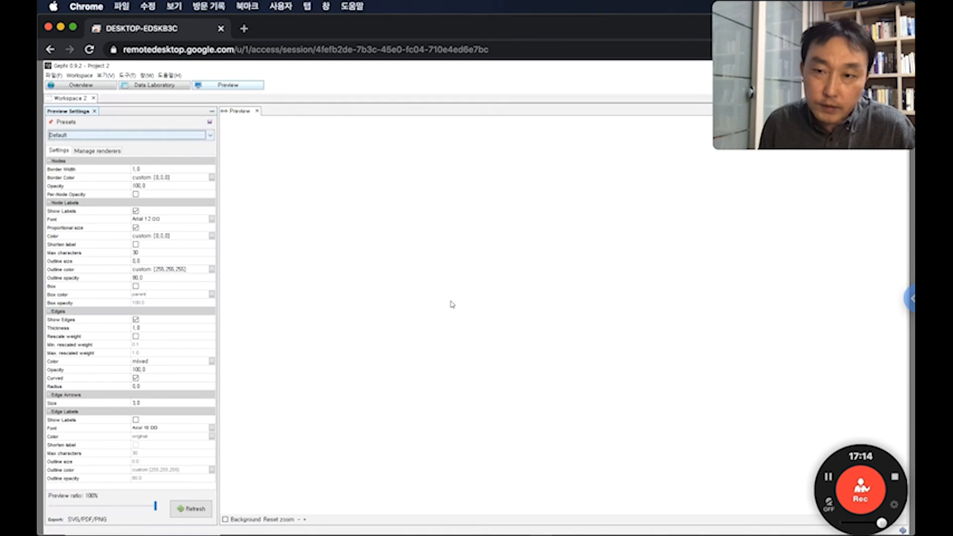
{"action": "left_click", "coordinate": [185, 515]}
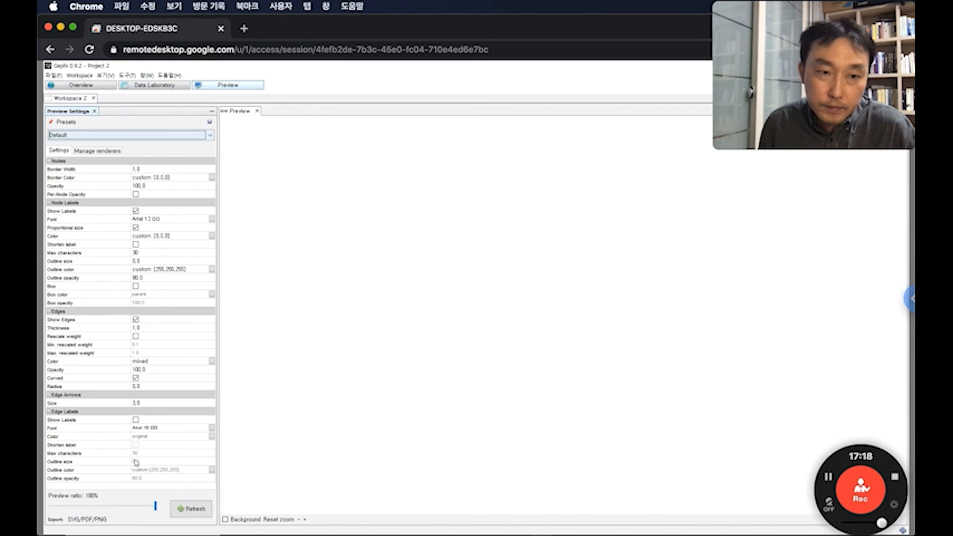
Step: Turn on edge labels, lower the preview ratio to 30% and refresh the preview
{"action": "left_click", "coordinate": [135, 420]}
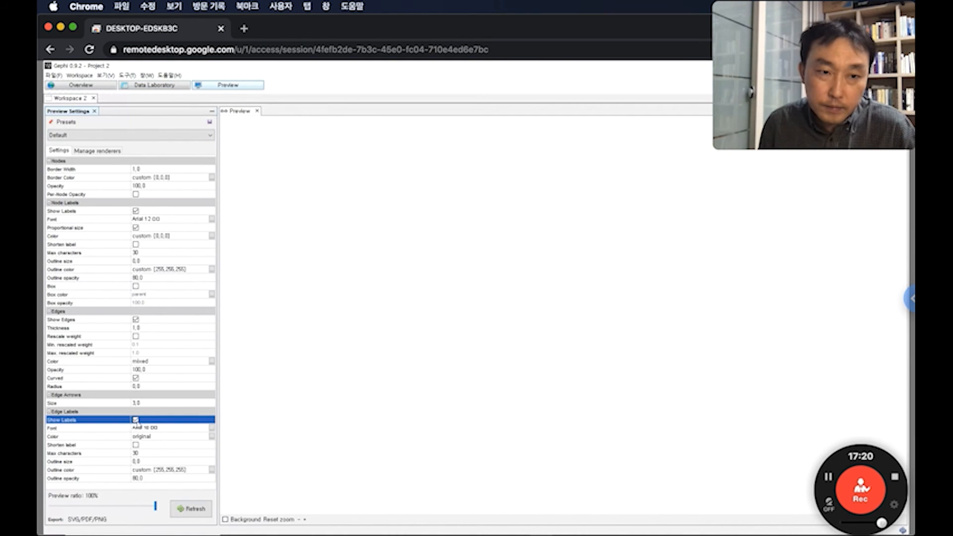
{"action": "left_click", "coordinate": [193, 510]}
{"action": "left_click", "coordinate": [89, 507]}
{"action": "left_click", "coordinate": [78, 508]}
{"action": "left_click", "coordinate": [76, 509]}
{"action": "left_click", "coordinate": [74, 509]}
{"action": "left_click", "coordinate": [74, 509]}
{"action": "left_click", "coordinate": [299, 473]}
{"action": "left_click", "coordinate": [188, 512]}
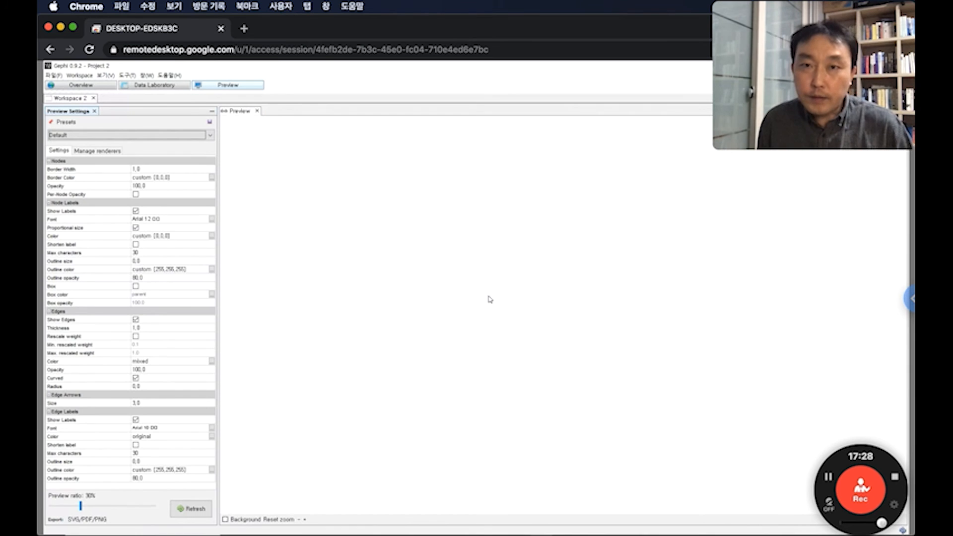
Step: Return to the Overview workspace, reset the node colours and centre the view on the graph
{"action": "left_click", "coordinate": [82, 90]}
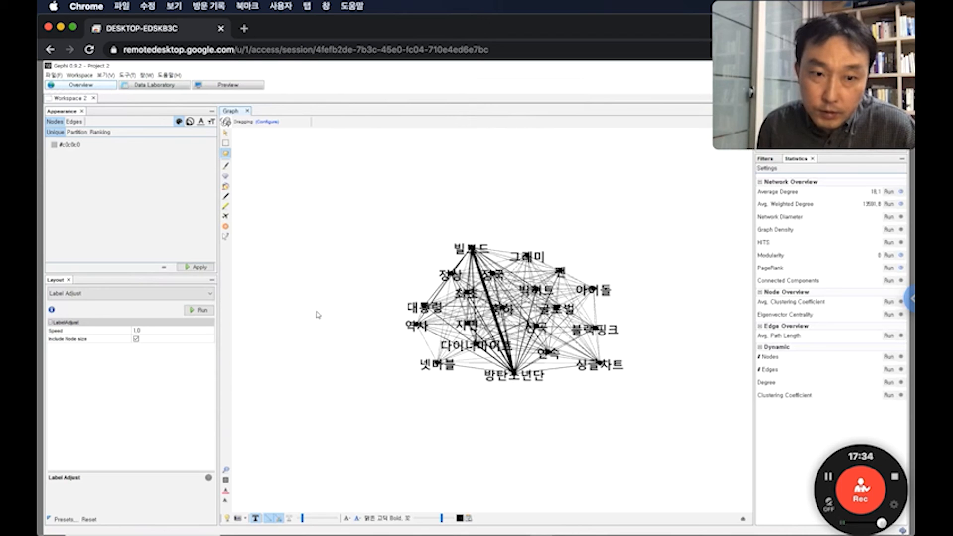
{"action": "left_click", "coordinate": [226, 481]}
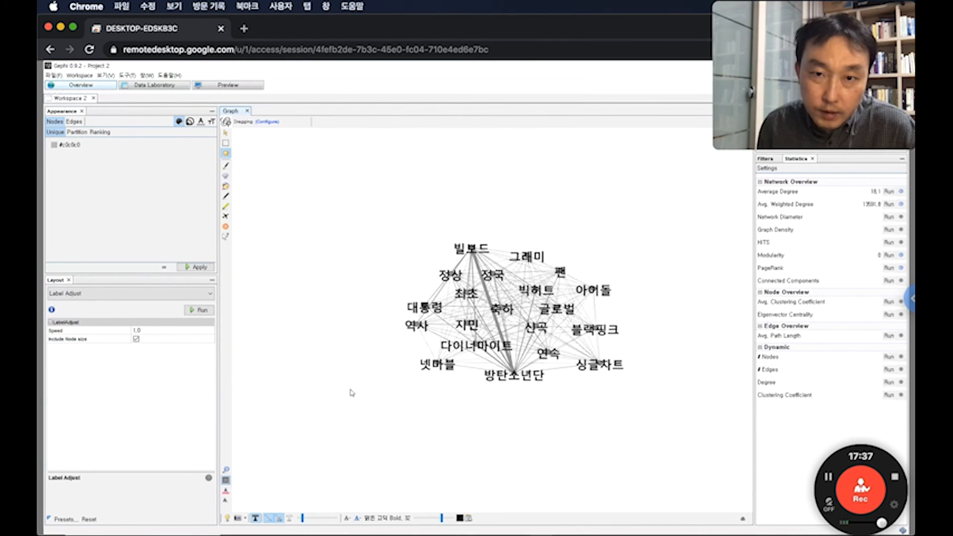
{"action": "left_click", "coordinate": [225, 470]}
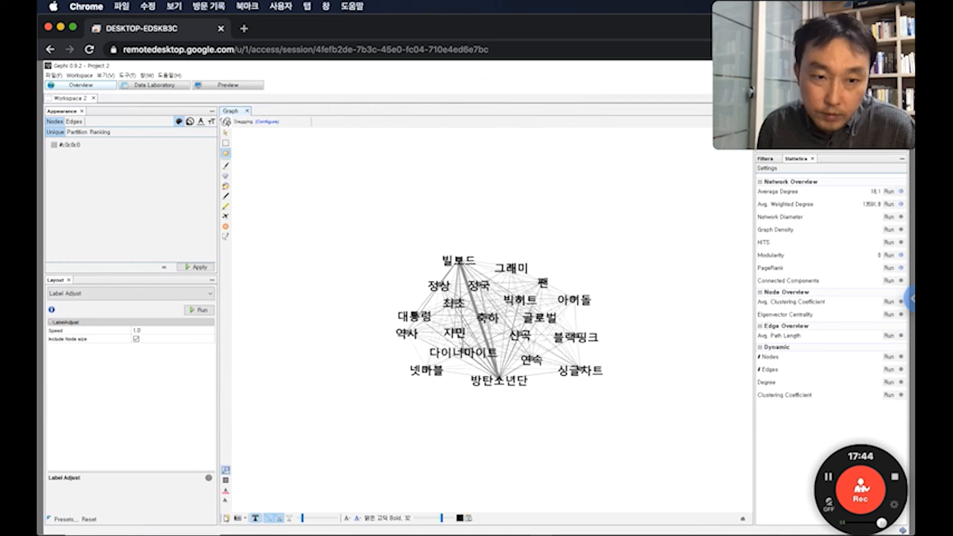
Step: Open the graph screenshot settings to review the image size and antialiasing, and close them without changes
{"action": "left_click", "coordinate": [244, 519]}
{"action": "left_click", "coordinate": [252, 529]}
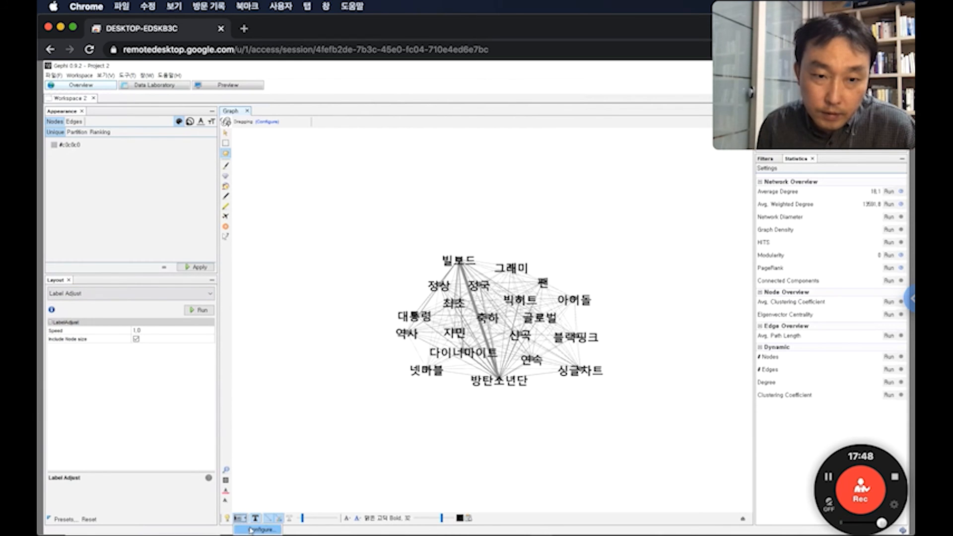
{"action": "left_click", "coordinate": [592, 400]}
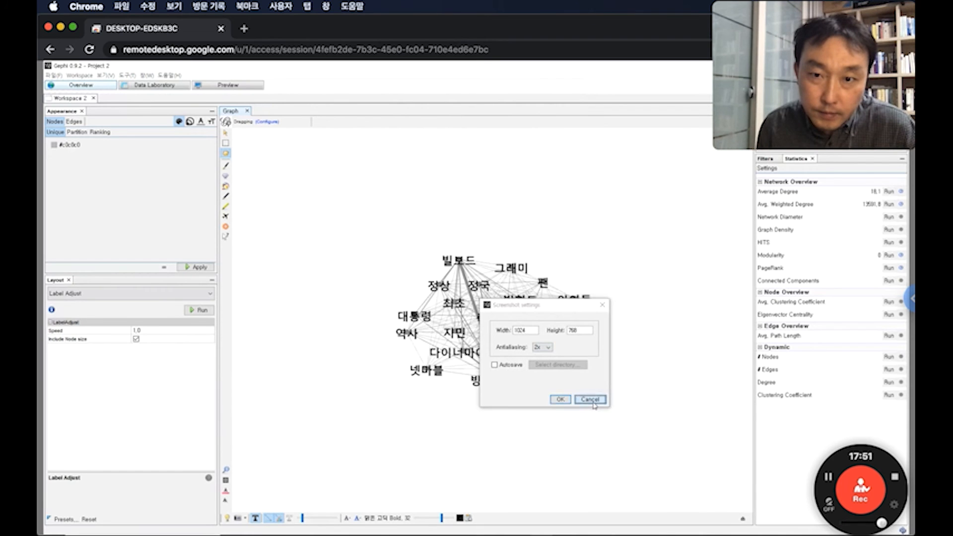
{"action": "left_click", "coordinate": [828, 479]}
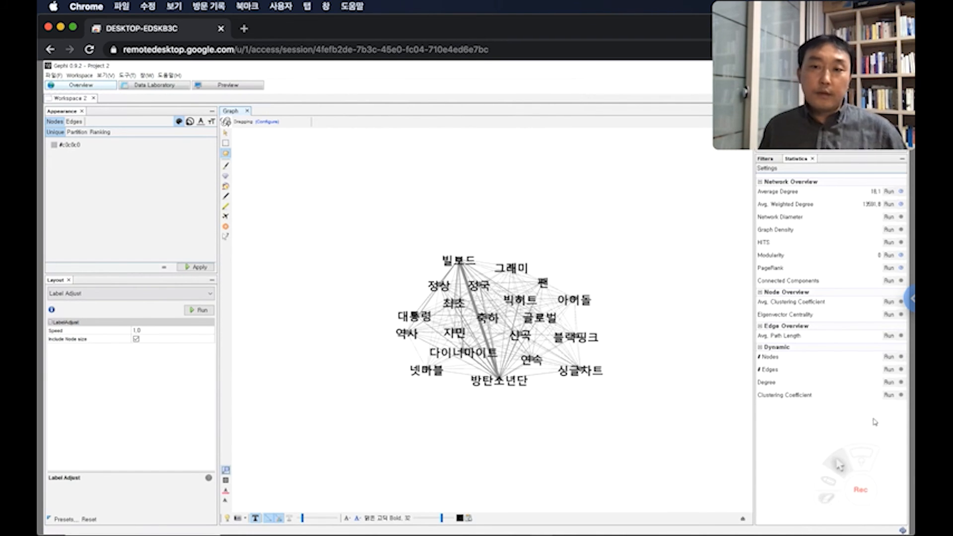
{"action": "left_click", "coordinate": [866, 501]}
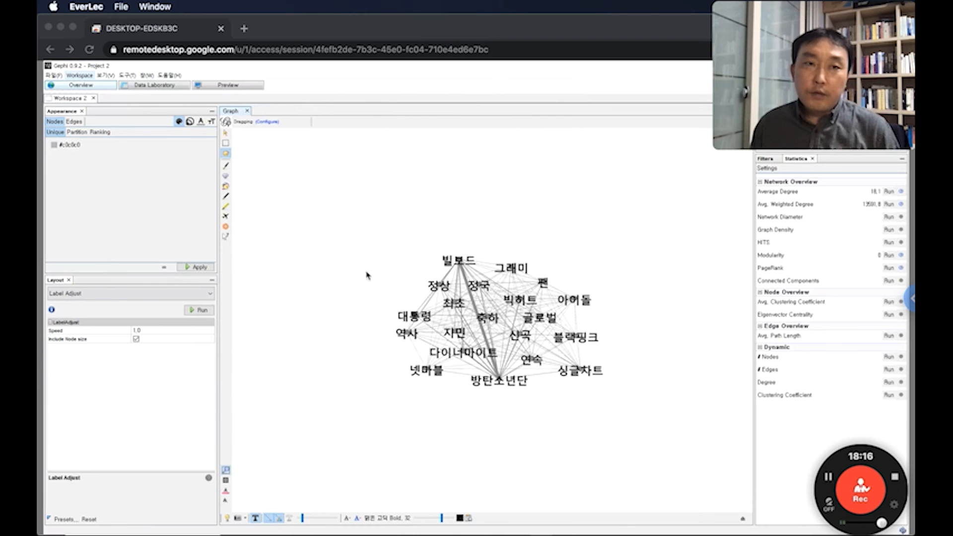
Step: Choose dark red #9e0042 as the unique node colour, and toggle the node labels off and back on
{"action": "left_click", "coordinate": [56, 139]}
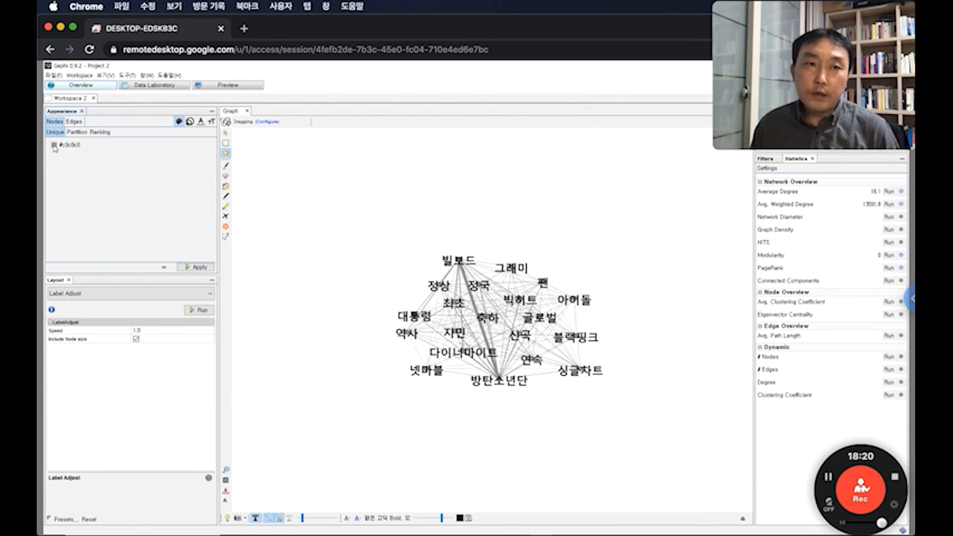
{"action": "left_click", "coordinate": [54, 146]}
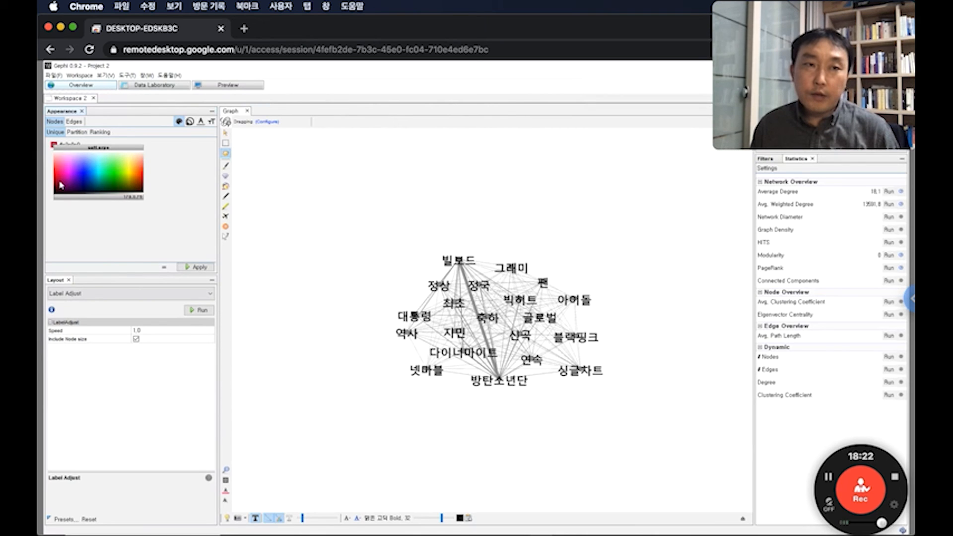
{"action": "left_click", "coordinate": [61, 185]}
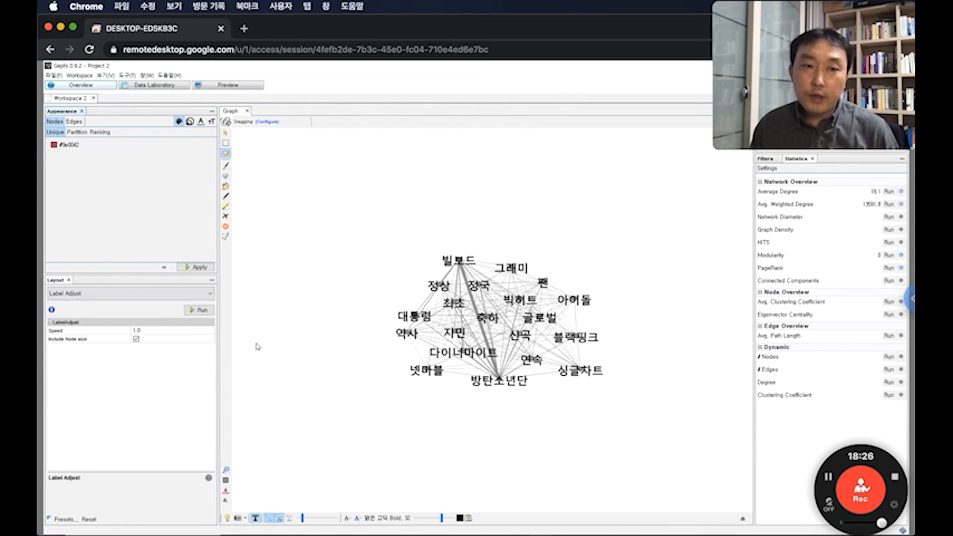
{"action": "left_click", "coordinate": [254, 518]}
{"action": "left_click", "coordinate": [255, 517]}
Step: Colour the nodes by a partition on the Degree attribute and apply it to the graph
{"action": "left_click", "coordinate": [78, 133]}
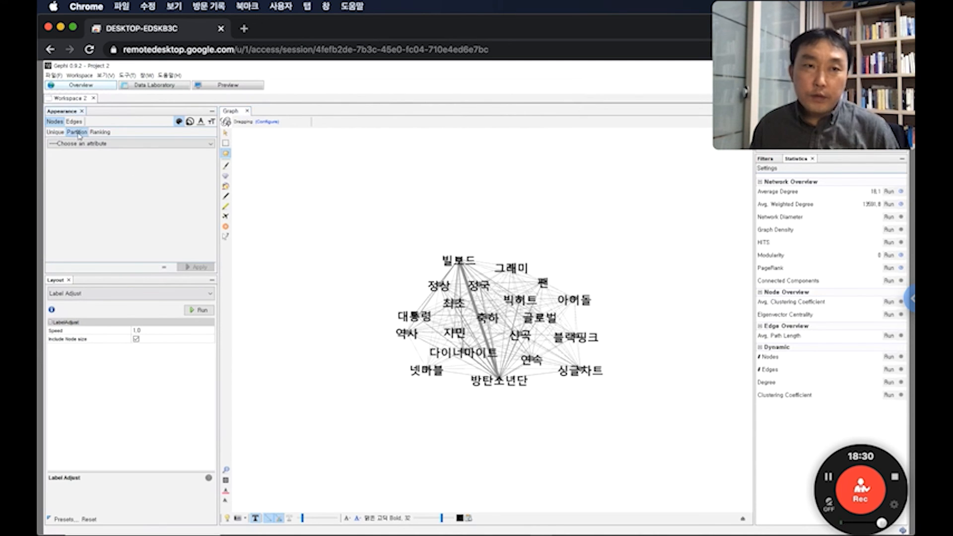
{"action": "left_click", "coordinate": [92, 144]}
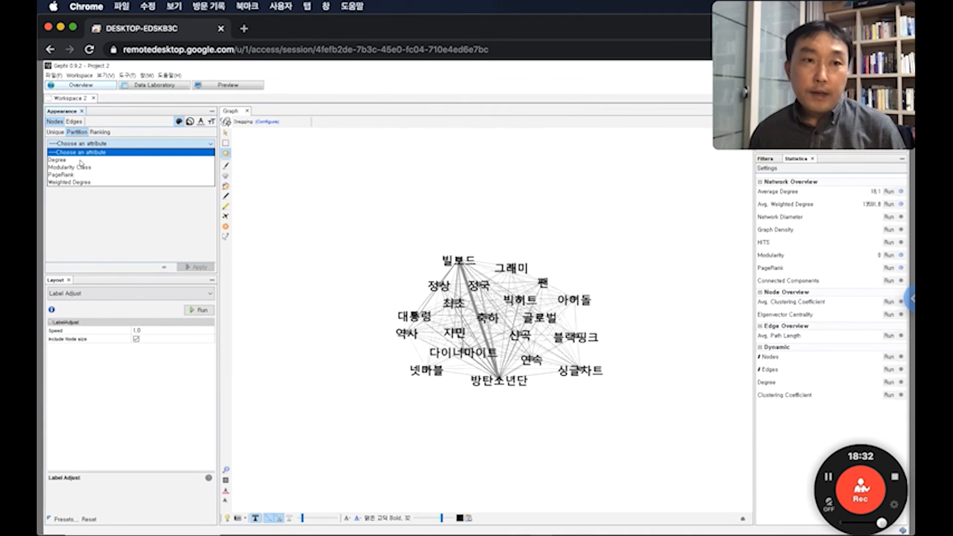
{"action": "left_click", "coordinate": [79, 160]}
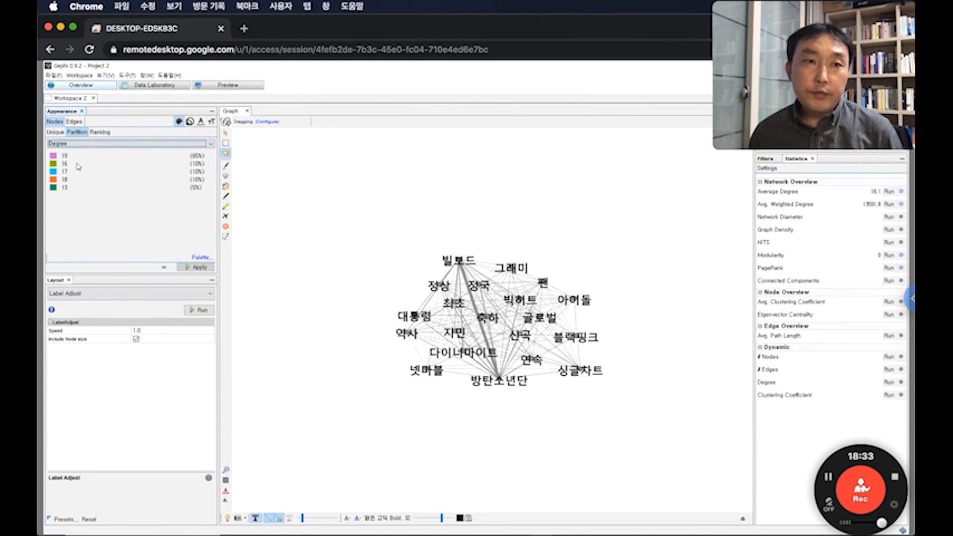
{"action": "left_click", "coordinate": [201, 269]}
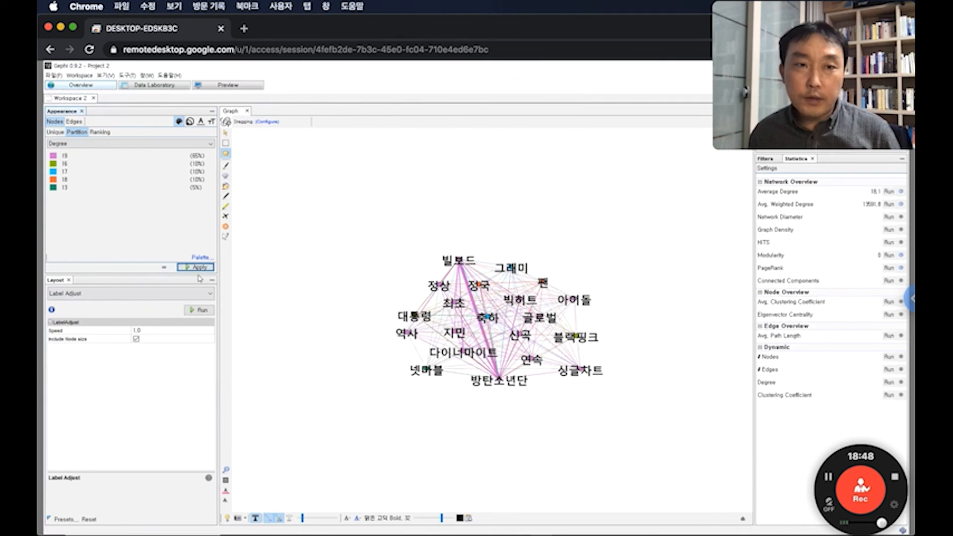
Step: Switch the Degree partition to the All grey palette and apply it to the nodes
{"action": "left_click", "coordinate": [211, 143]}
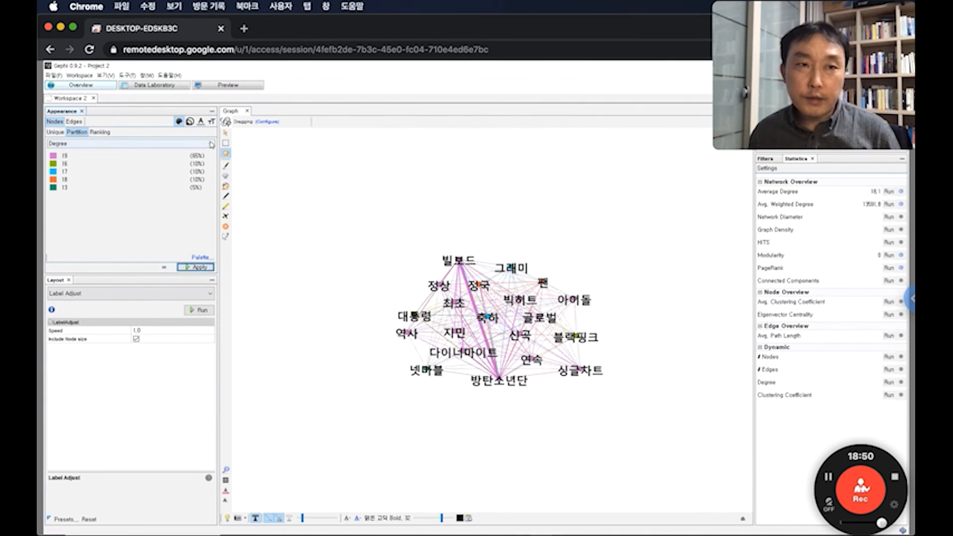
{"action": "left_click", "coordinate": [211, 142]}
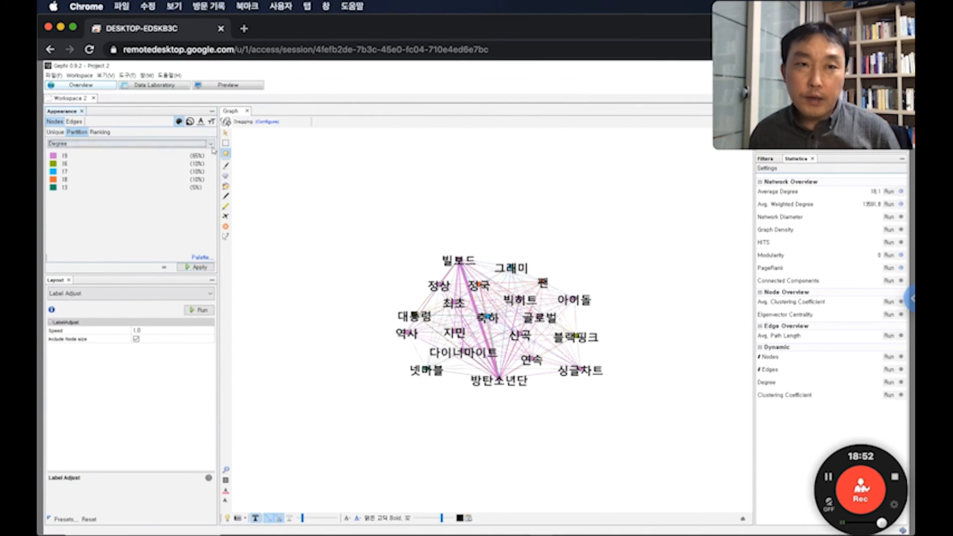
{"action": "left_click", "coordinate": [182, 143]}
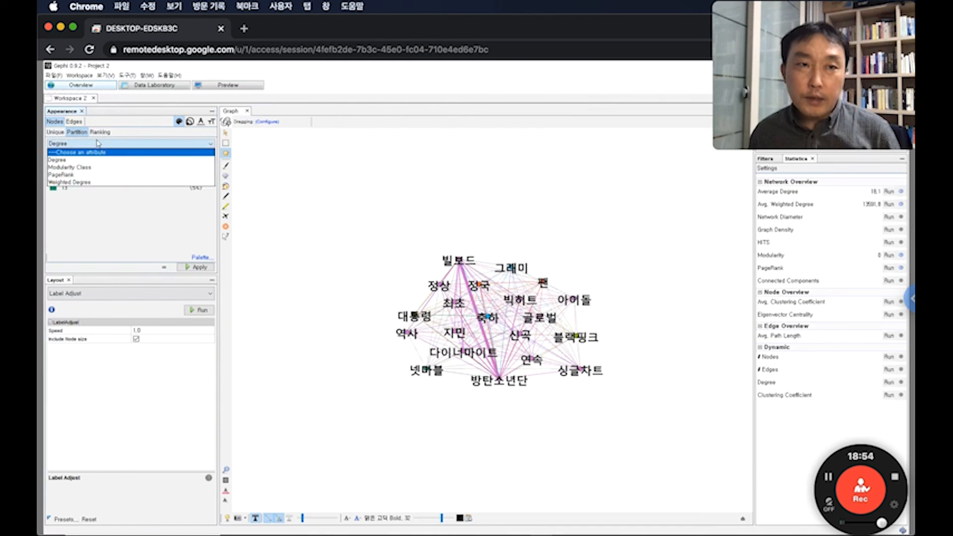
{"action": "left_click", "coordinate": [190, 137]}
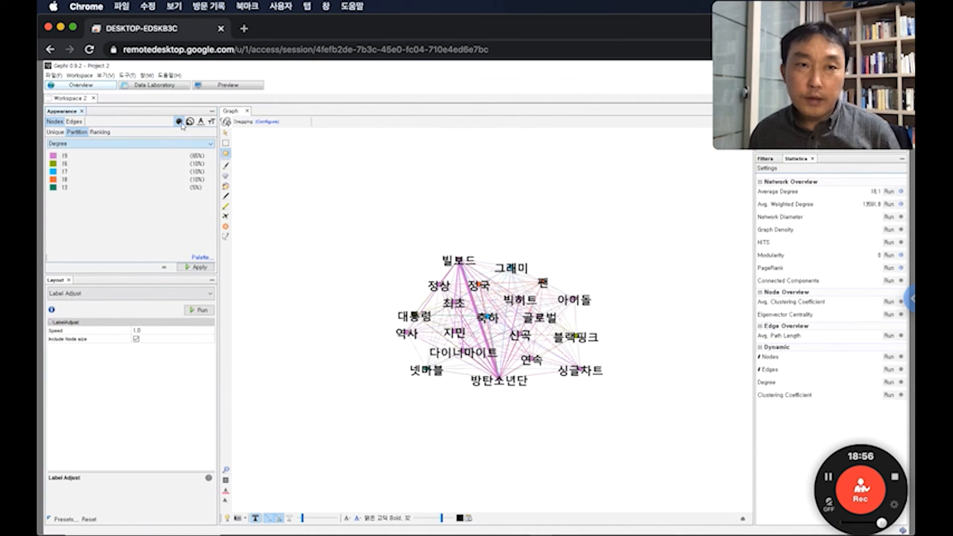
{"action": "left_click", "coordinate": [204, 260]}
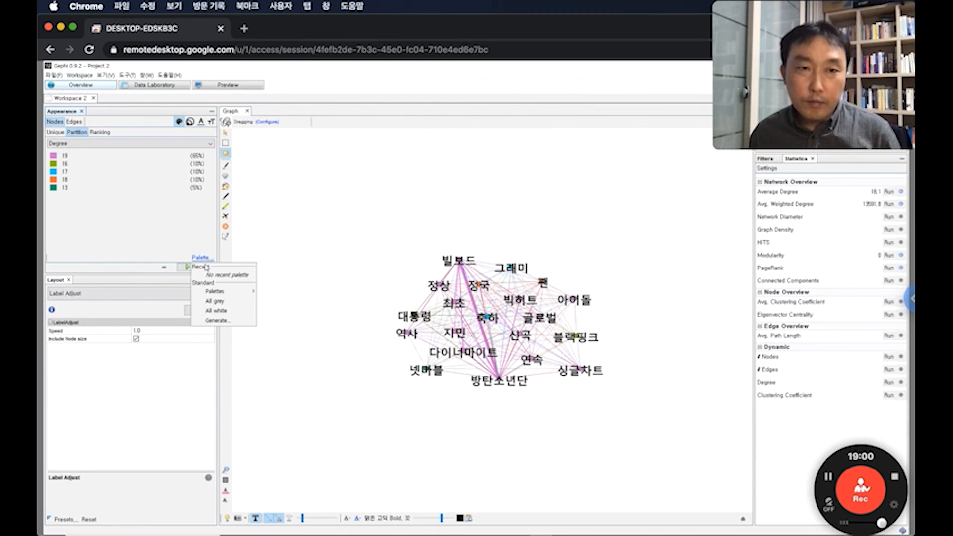
{"action": "left_click", "coordinate": [218, 301]}
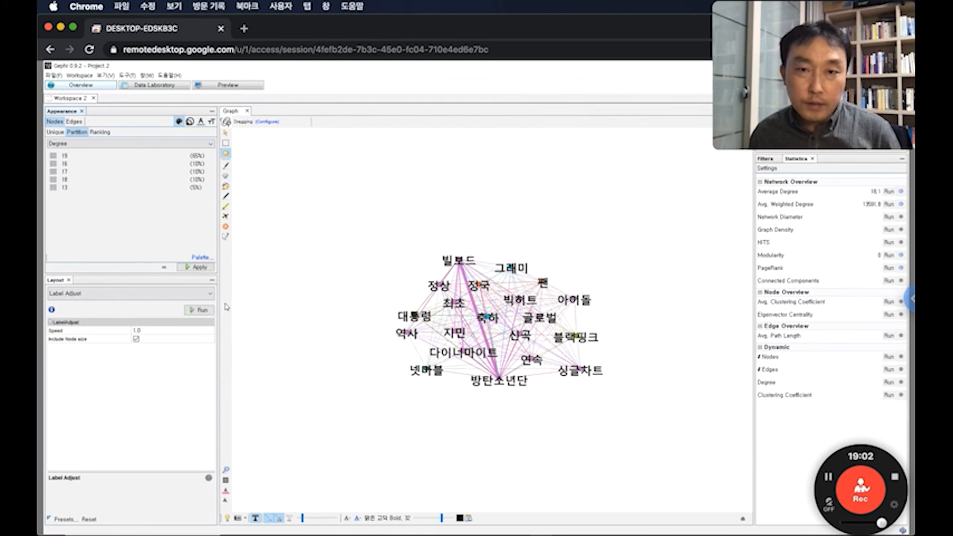
{"action": "left_click", "coordinate": [197, 268]}
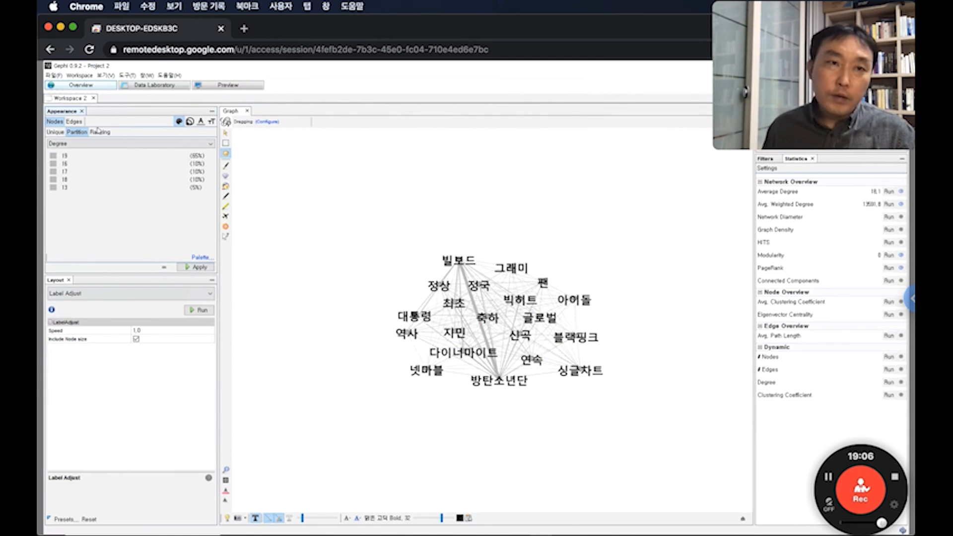
Step: Colour the edges by a ranking on the Weight attribute with the default green gradient and apply it
{"action": "left_click", "coordinate": [74, 122]}
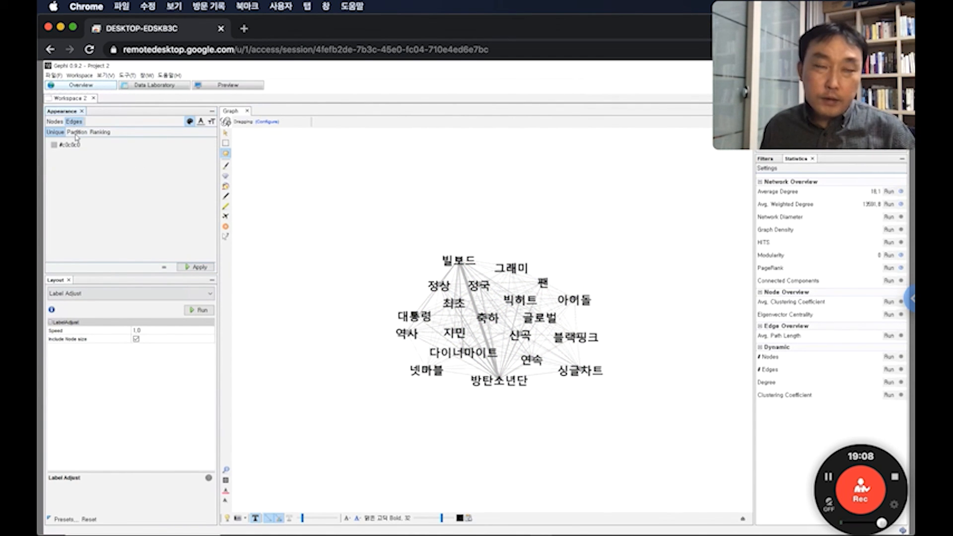
{"action": "left_click", "coordinate": [73, 133]}
{"action": "left_click", "coordinate": [74, 144]}
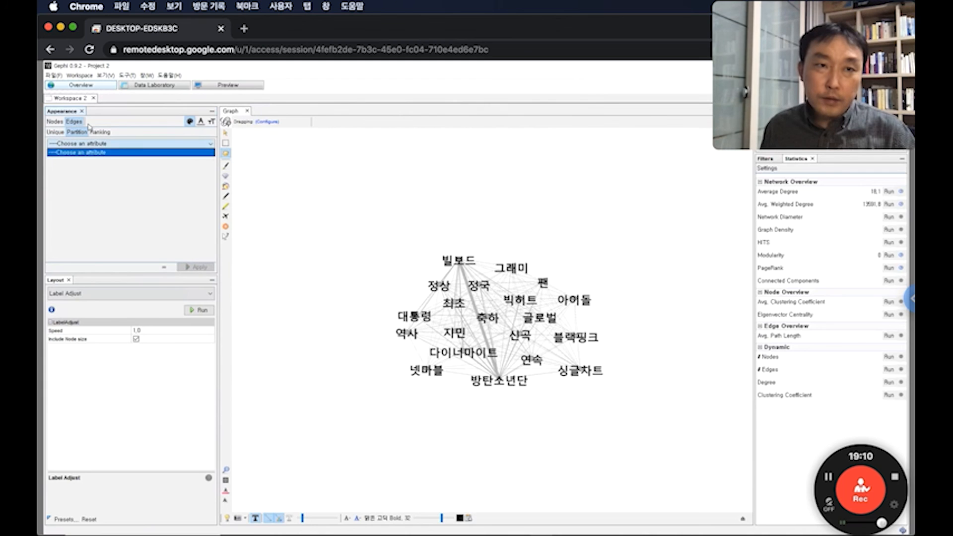
{"action": "left_click", "coordinate": [107, 153]}
{"action": "left_click", "coordinate": [100, 132]}
{"action": "left_click", "coordinate": [103, 144]}
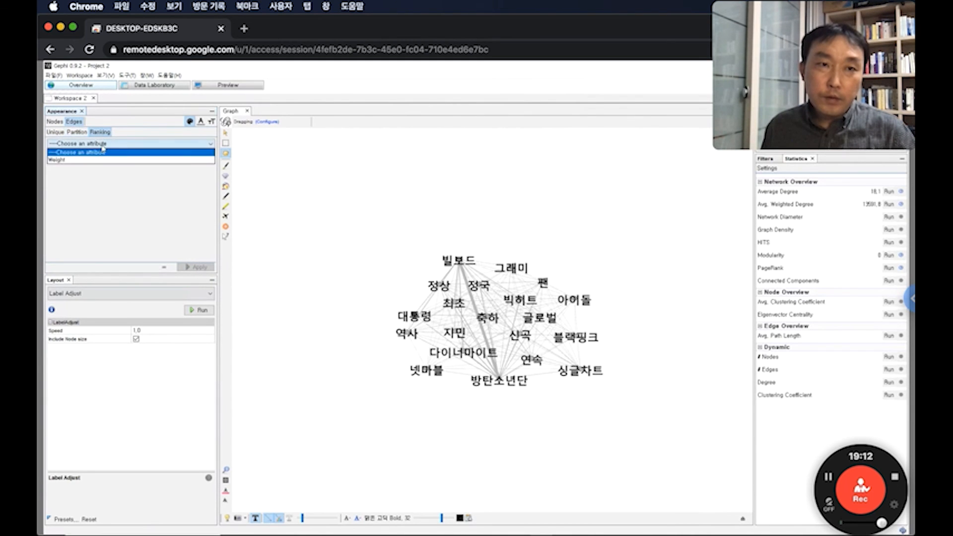
{"action": "left_click", "coordinate": [65, 160]}
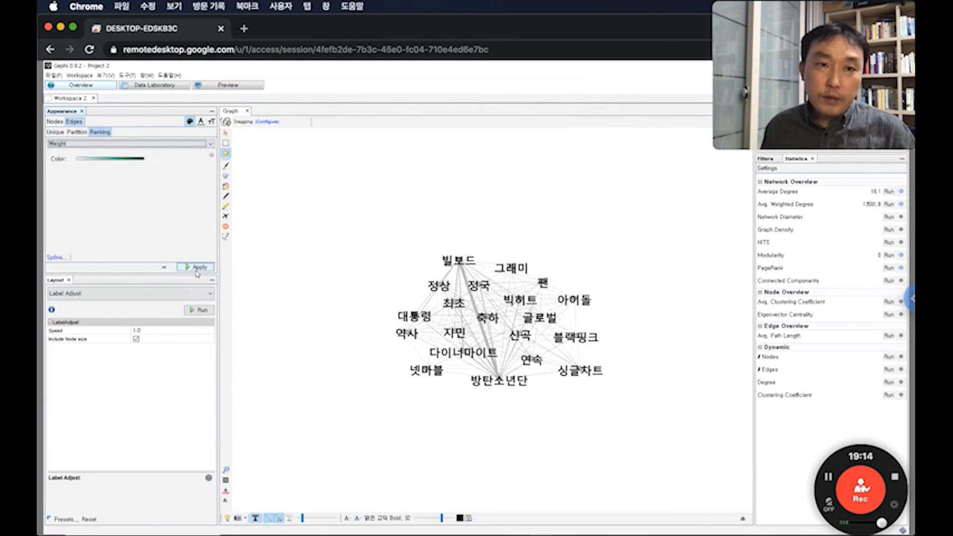
{"action": "left_click", "coordinate": [197, 268]}
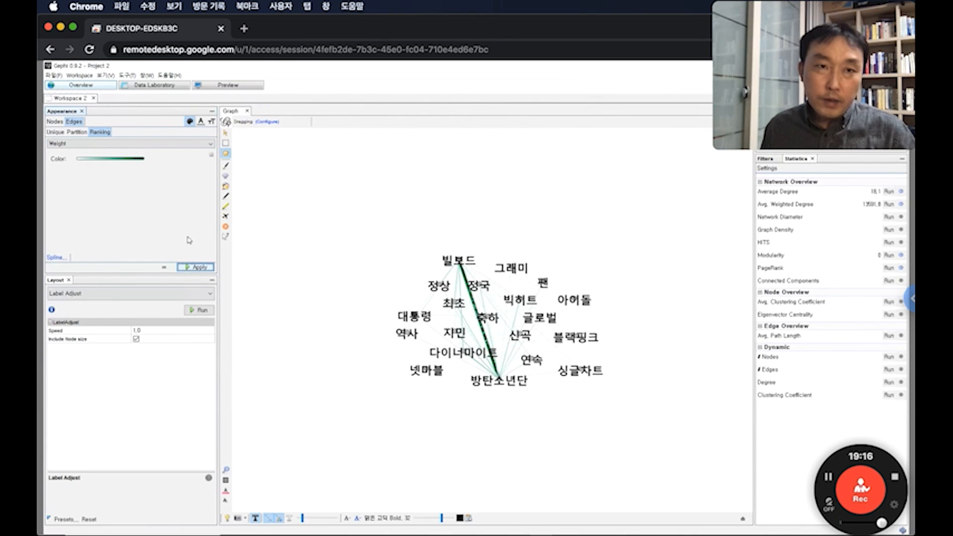
Step: Change the edge Weight ranking to the default orange-to-red gradient and apply it
{"action": "left_click", "coordinate": [212, 156]}
{"action": "left_click", "coordinate": [212, 157]}
{"action": "left_click", "coordinate": [212, 158]}
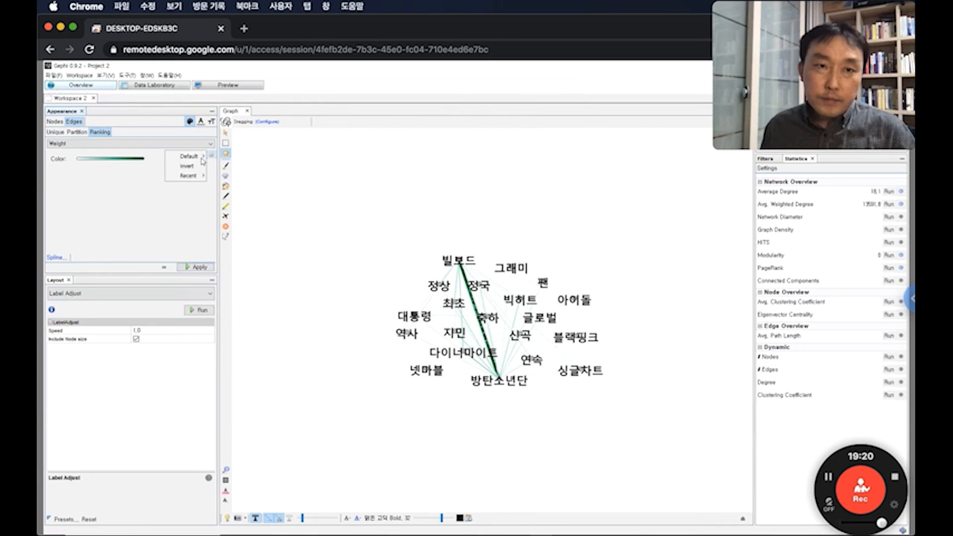
{"action": "mouse_move", "coordinate": [196, 159]}
{"action": "left_click", "coordinate": [218, 187]}
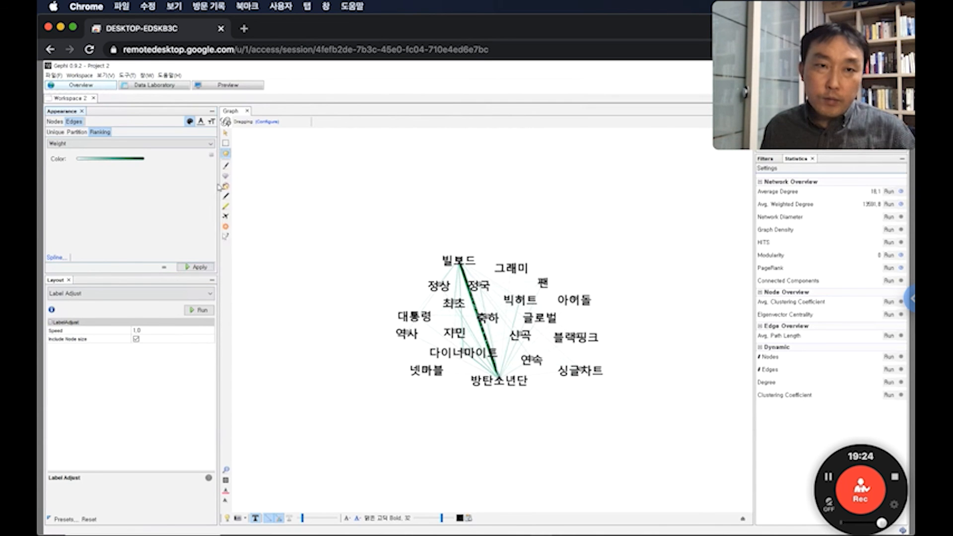
{"action": "left_click", "coordinate": [201, 268]}
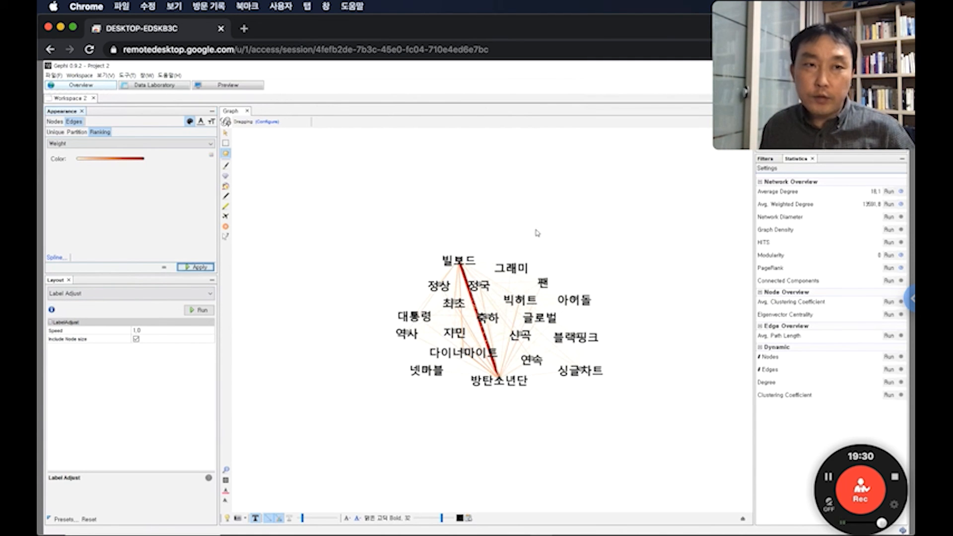
Step: Examine the partition options for edge label colour and the ranking options for edge label size
{"action": "left_click", "coordinate": [200, 122]}
{"action": "left_click", "coordinate": [77, 132]}
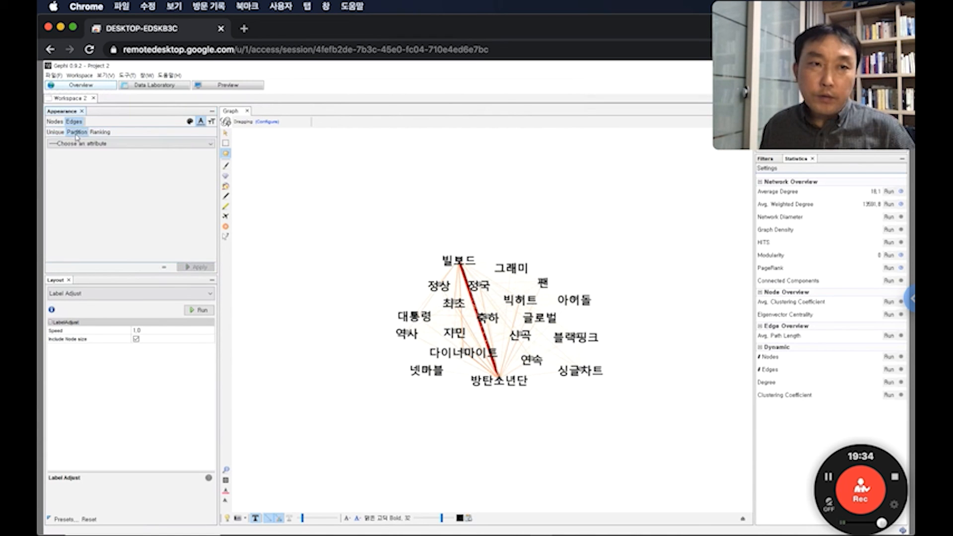
{"action": "left_click", "coordinate": [103, 144]}
{"action": "left_click", "coordinate": [103, 134]}
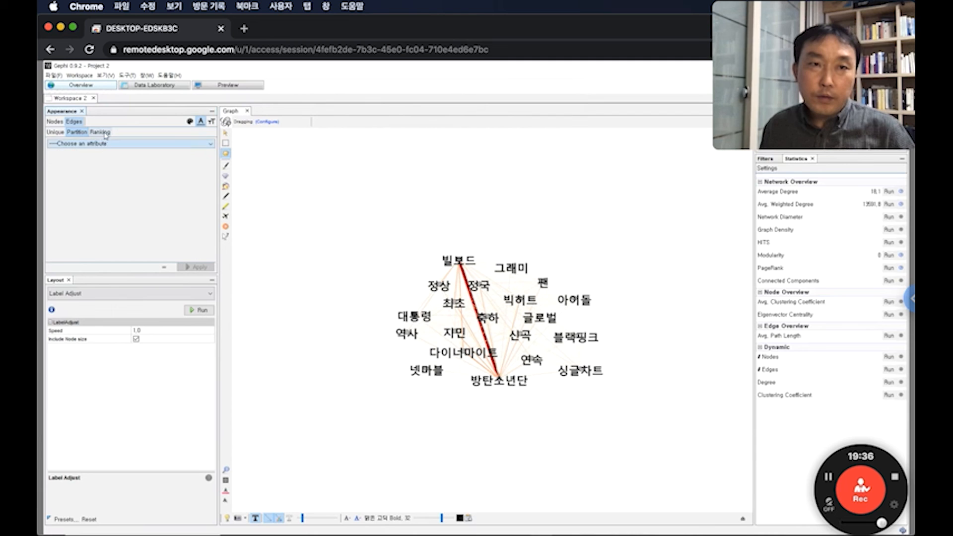
{"action": "left_click", "coordinate": [158, 144]}
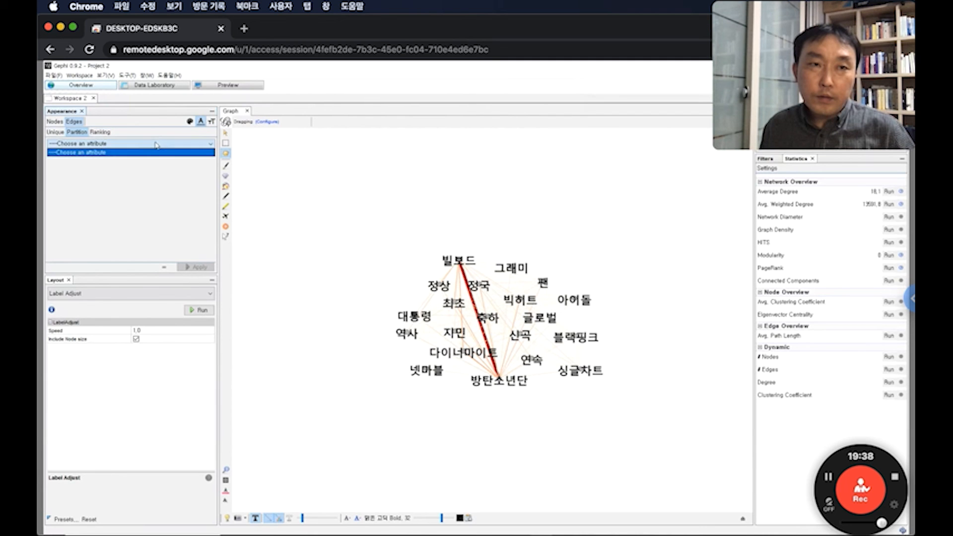
{"action": "left_click", "coordinate": [183, 174]}
{"action": "left_click", "coordinate": [210, 121]}
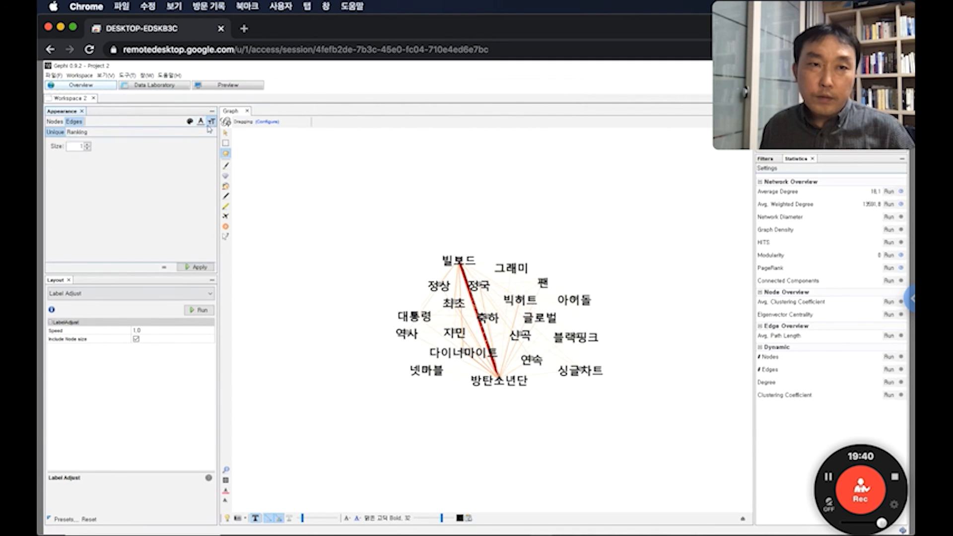
{"action": "left_click", "coordinate": [77, 132]}
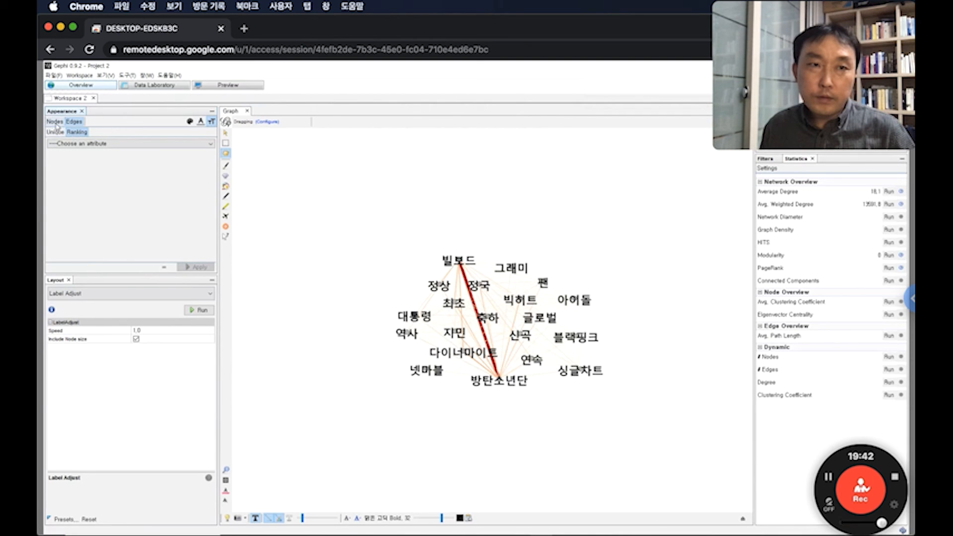
Step: Scale the node label sizes by a Degree ranking with minimum size 1 and maximum size 4, and apply it
{"action": "left_click", "coordinate": [55, 123]}
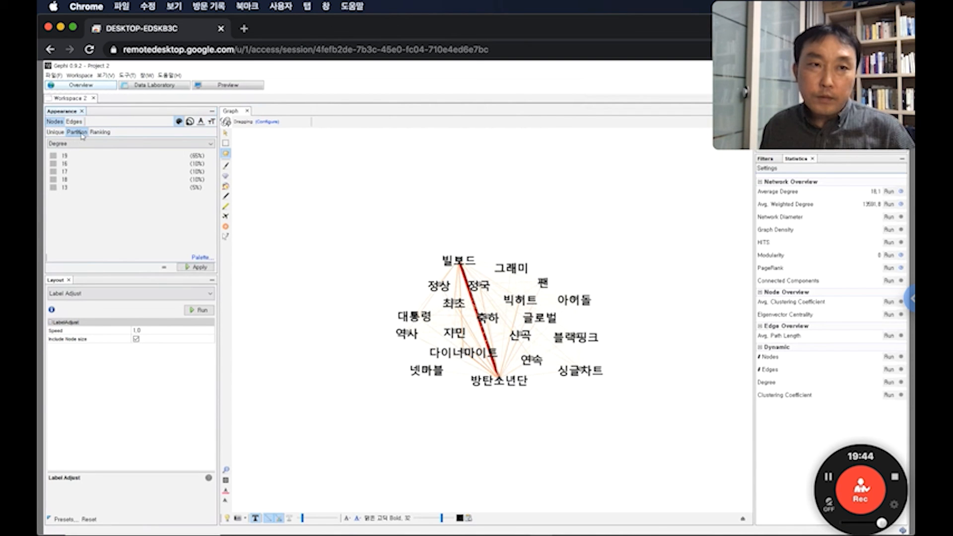
{"action": "left_click", "coordinate": [212, 122]}
{"action": "left_click", "coordinate": [77, 132]}
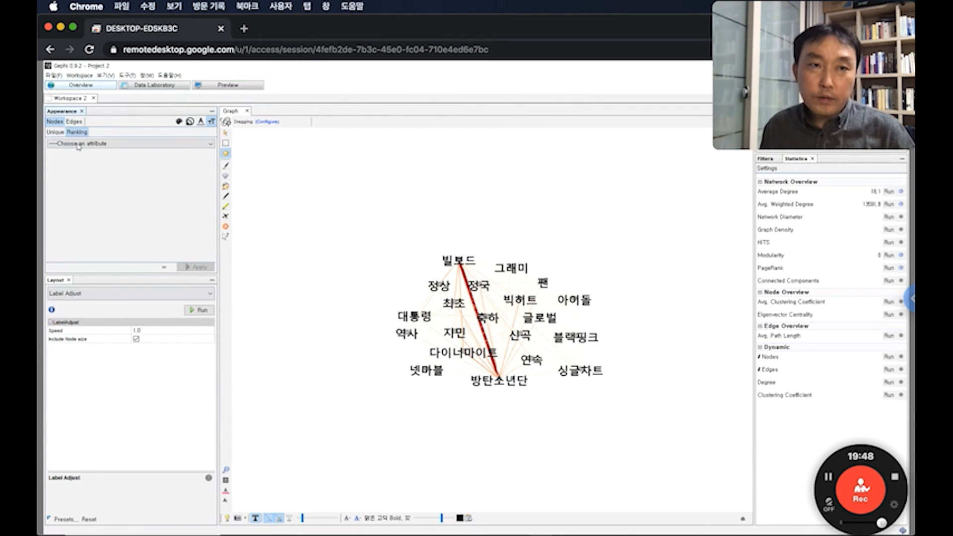
{"action": "left_click", "coordinate": [78, 144]}
{"action": "left_click", "coordinate": [72, 157]}
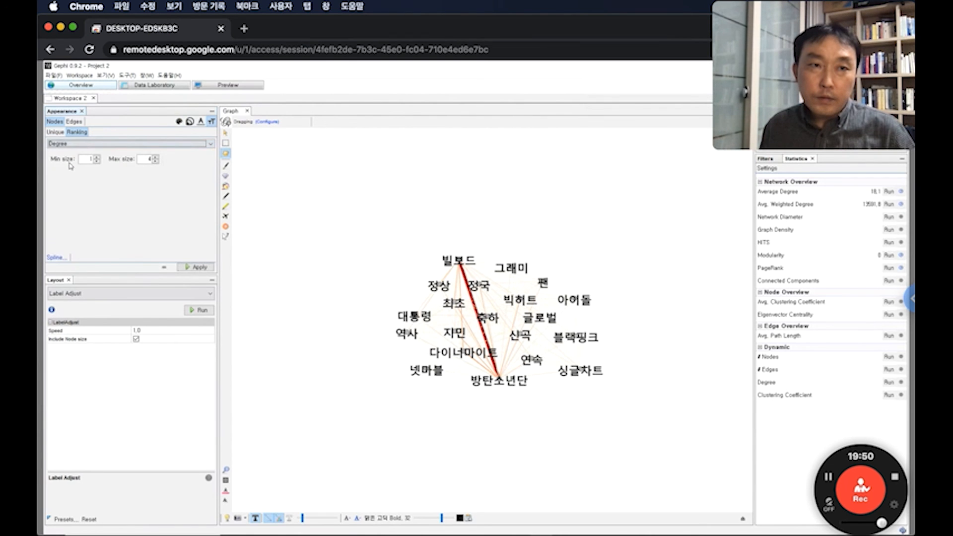
{"action": "left_click", "coordinate": [198, 267]}
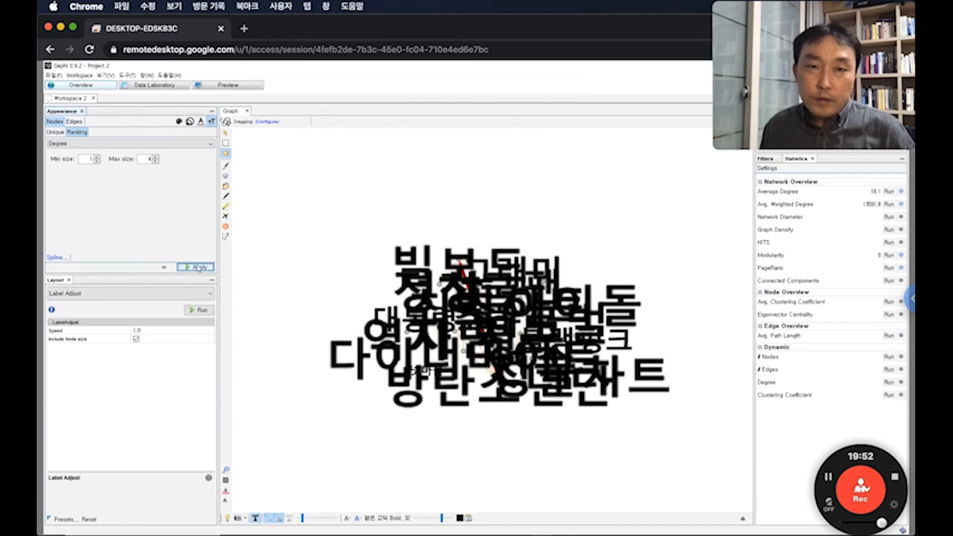
Step: Set the maximum node label size in the Degree ranking to 1.5 and apply it
{"action": "left_click", "coordinate": [155, 161]}
{"action": "left_click", "coordinate": [155, 161]}
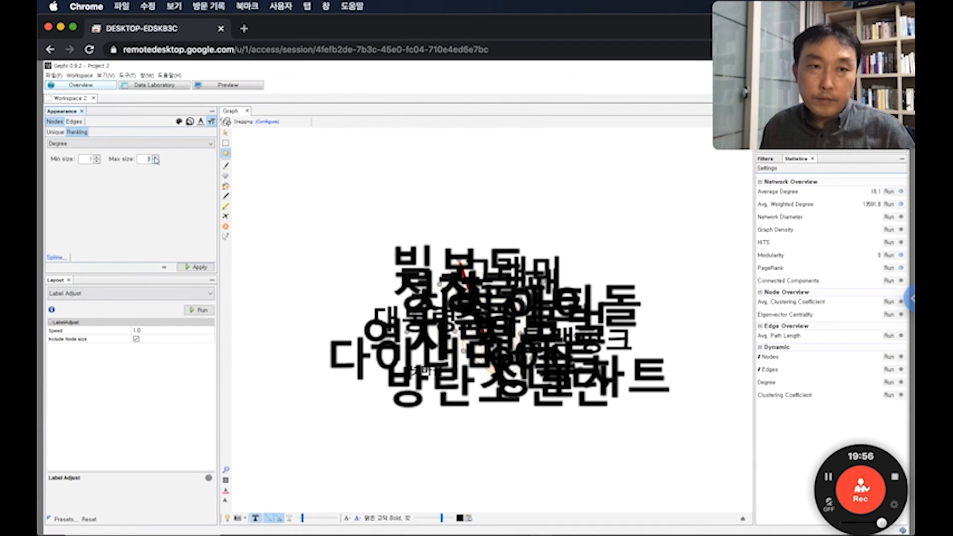
{"action": "left_click", "coordinate": [199, 267]}
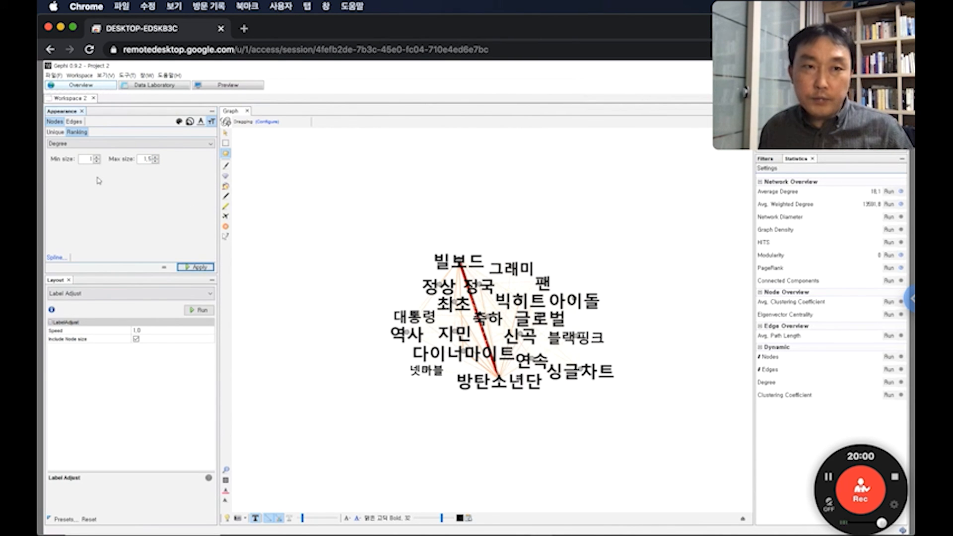
Step: Set the Degree ranking of the node label sizes to minimum 0.5 and maximum 1, and apply it
{"action": "left_click", "coordinate": [97, 161]}
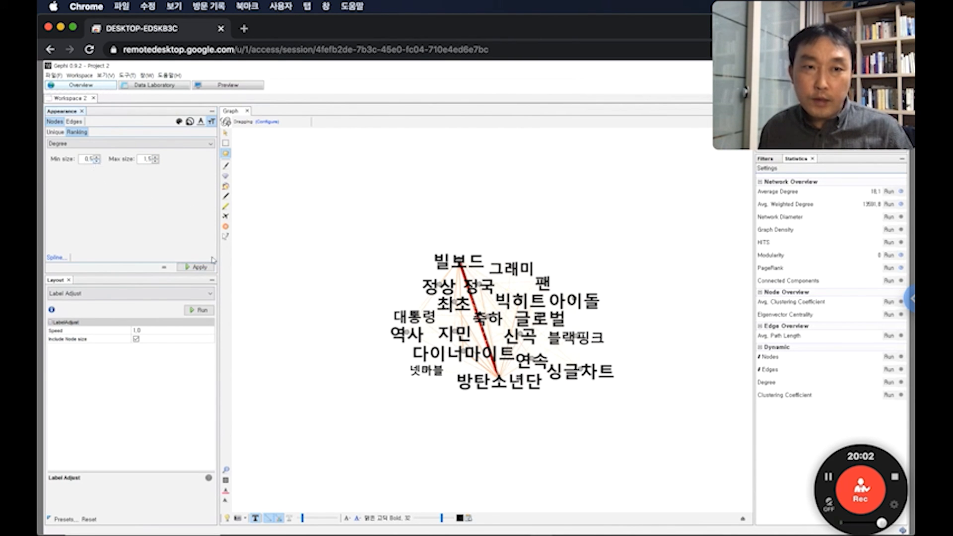
{"action": "left_click", "coordinate": [200, 267]}
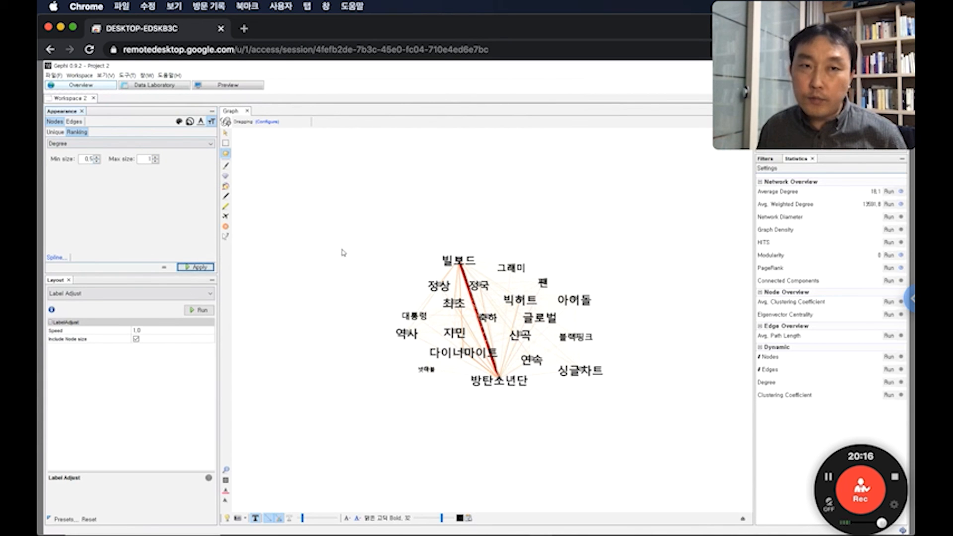
{"action": "left_click", "coordinate": [197, 269]}
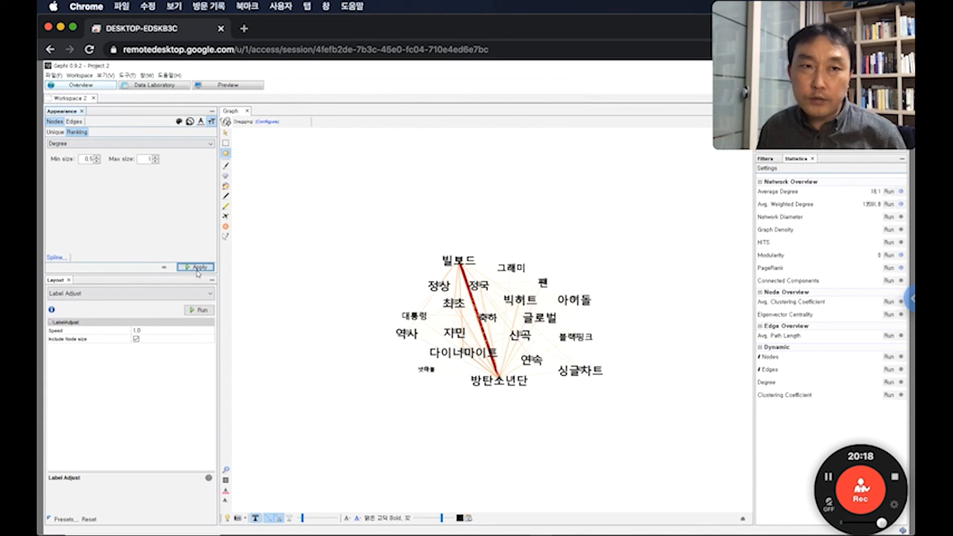
{"action": "left_click", "coordinate": [56, 132]}
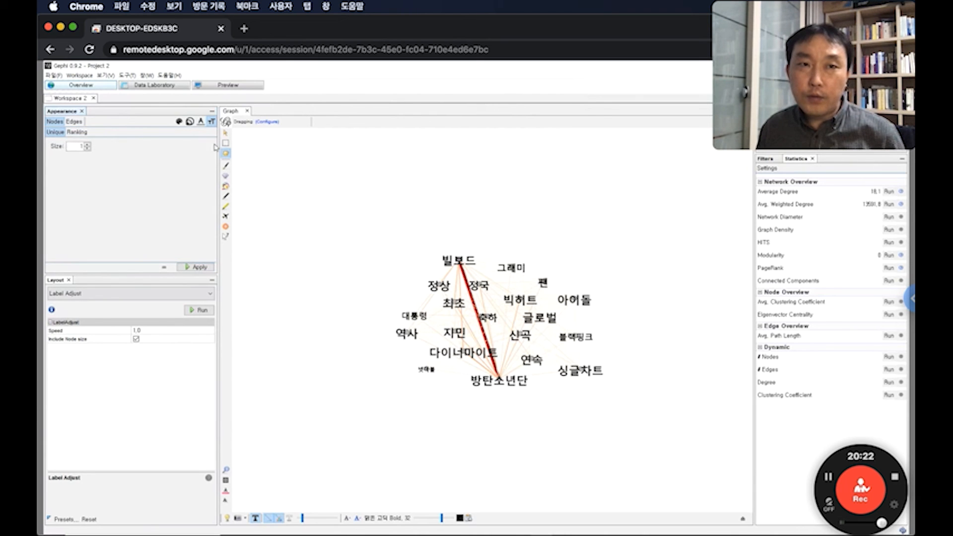
{"action": "left_click", "coordinate": [76, 132]}
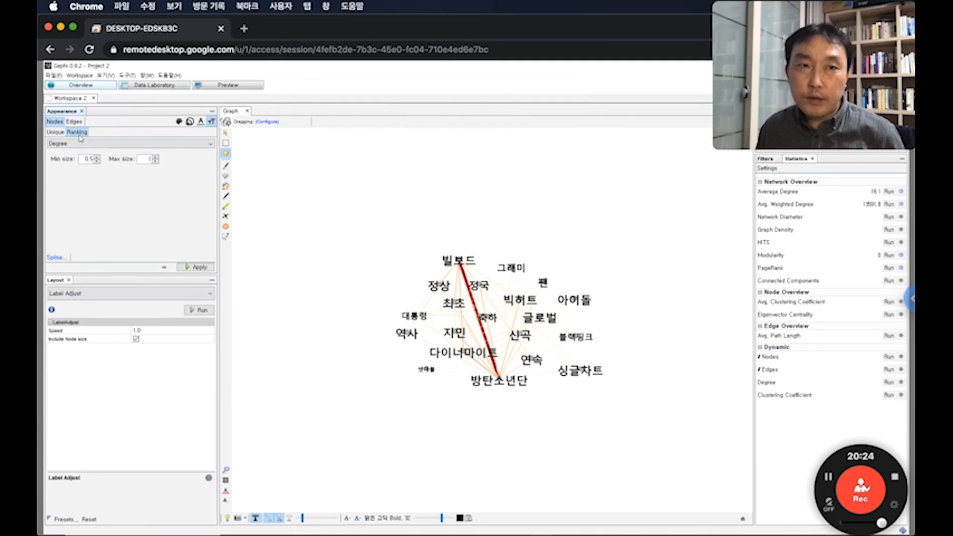
Step: Colour the node labels by a ranking on the Degree attribute with the default green gradient and apply it
{"action": "left_click", "coordinate": [201, 121]}
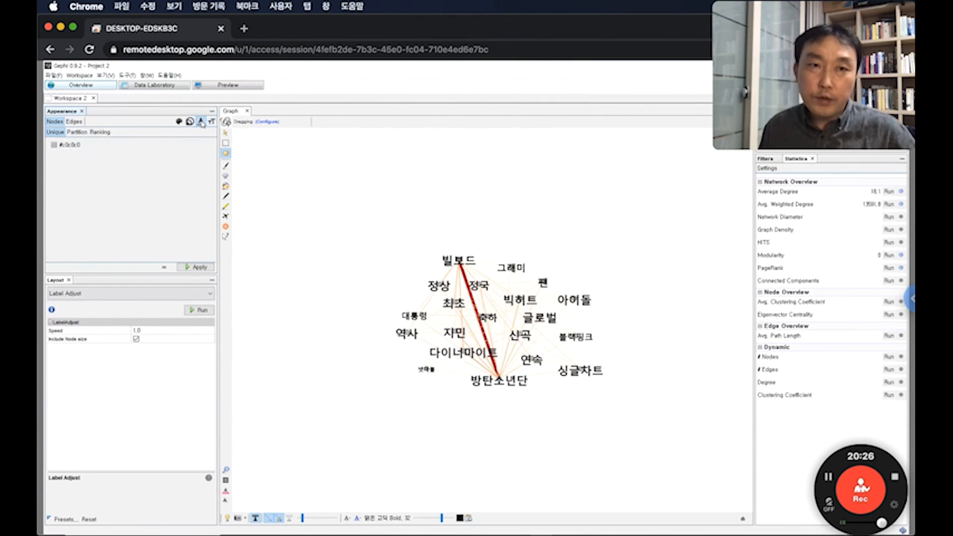
{"action": "left_click", "coordinate": [95, 132]}
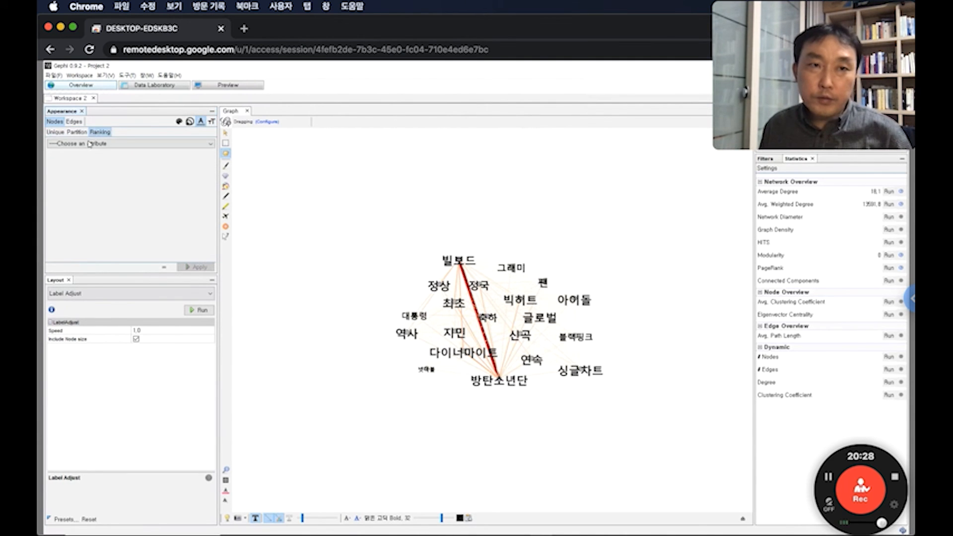
{"action": "left_click", "coordinate": [89, 143]}
{"action": "left_click", "coordinate": [61, 168]}
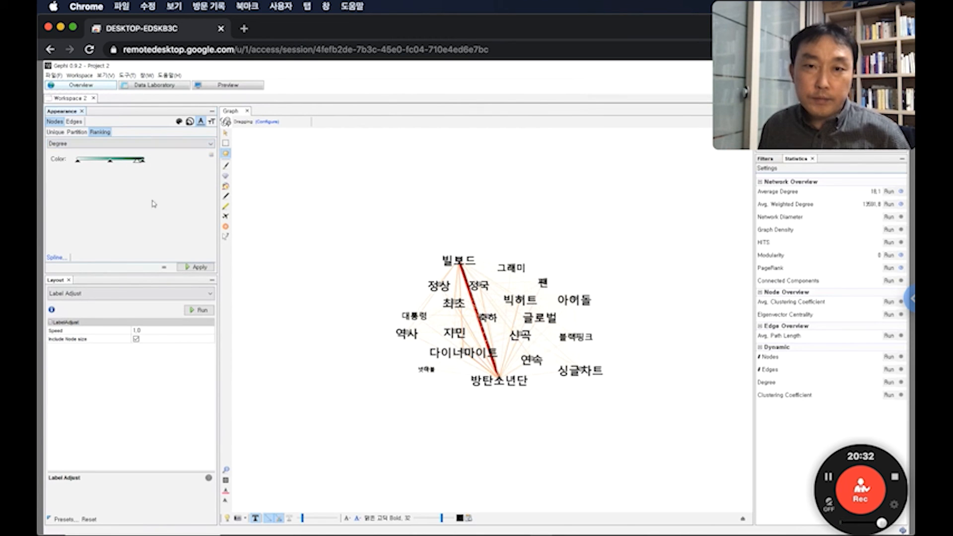
{"action": "left_click", "coordinate": [194, 268]}
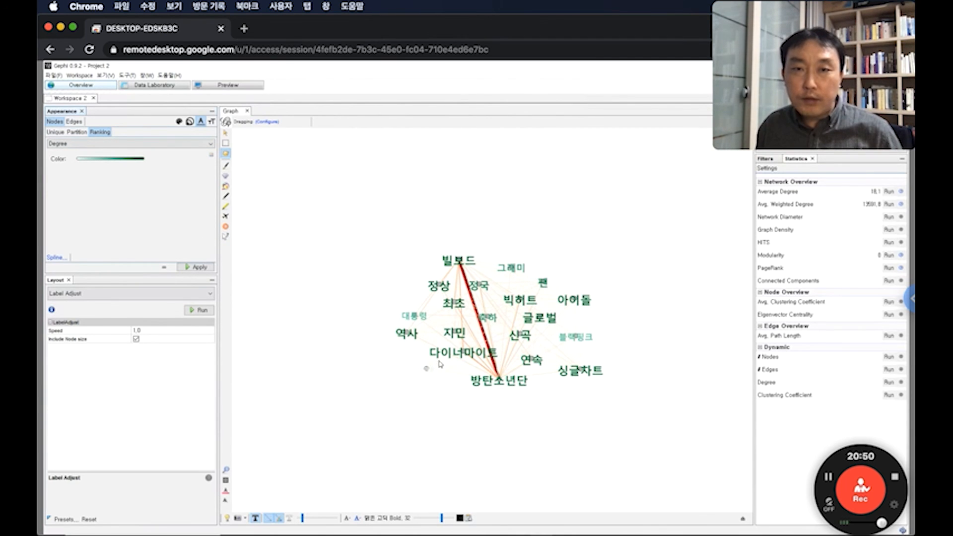
Step: Inspect the coloured node labels up close and look at the filter library before returning to the statistics list
{"action": "scroll", "coordinate": [440, 363], "scroll_direction": "up", "scroll_amount": 3}
{"action": "mouse_move", "coordinate": [422, 371]}
{"action": "left_mouse_down"}
{"action": "mouse_move", "coordinate": [371, 412]}
{"action": "mouse_move", "coordinate": [309, 423]}
{"action": "mouse_move", "coordinate": [421, 369]}
{"action": "left_mouse_up"}
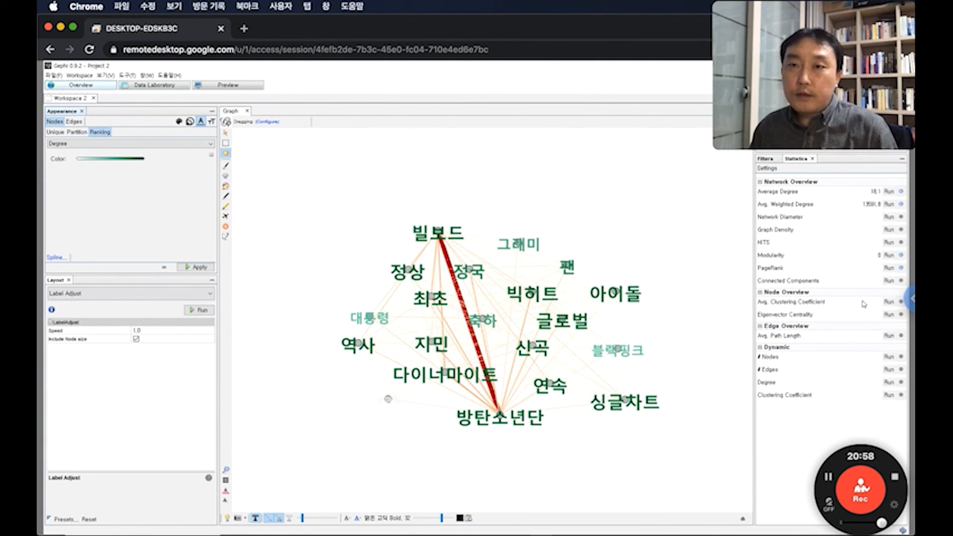
{"action": "left_click", "coordinate": [768, 160]}
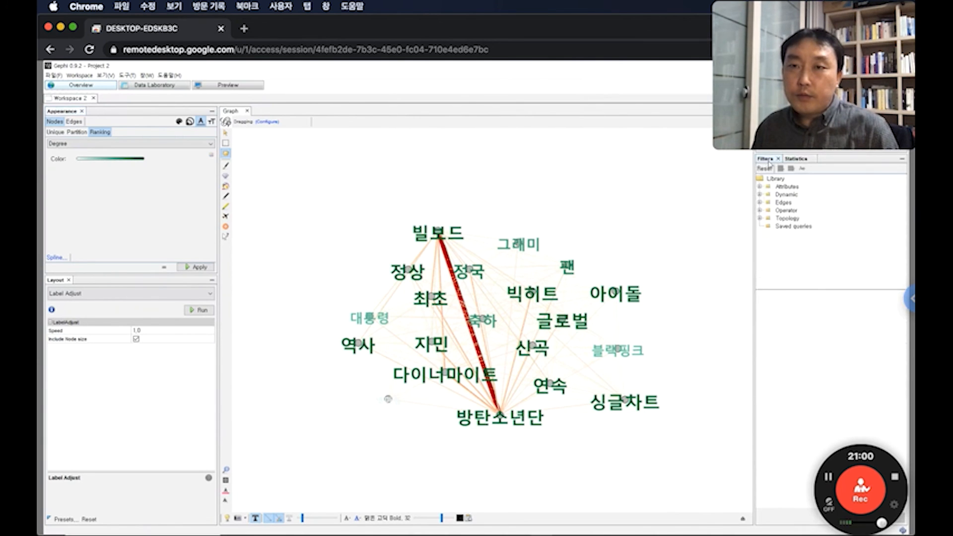
{"action": "left_click", "coordinate": [796, 159]}
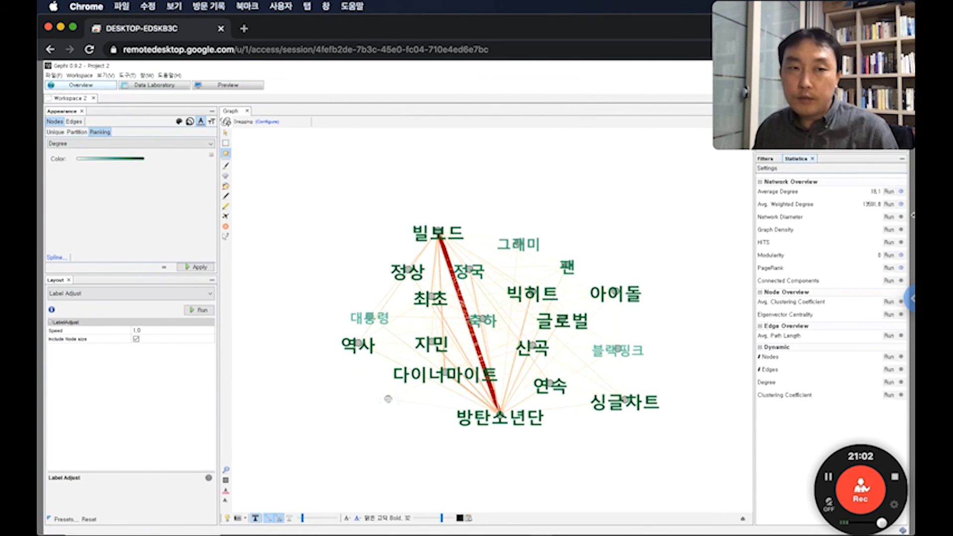